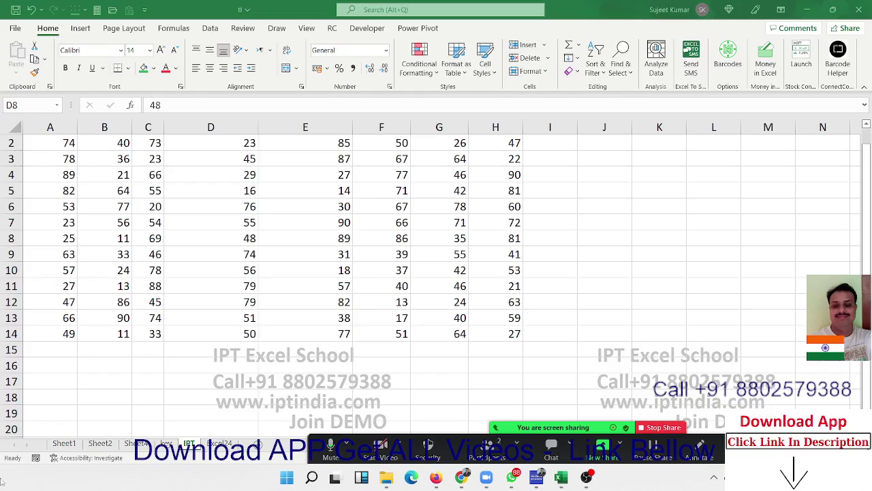
# - Check and close the meeting's microphone and speaker choices
pyautogui.click(347, 447)
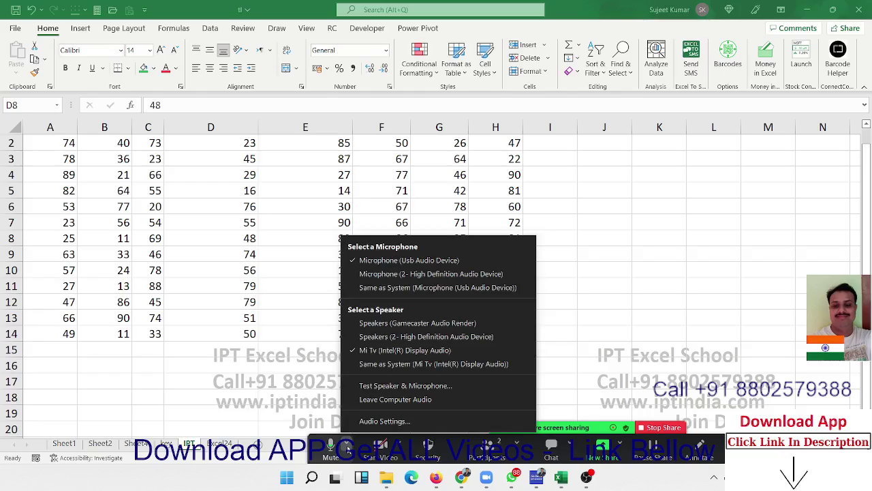
pyautogui.click(370, 286)
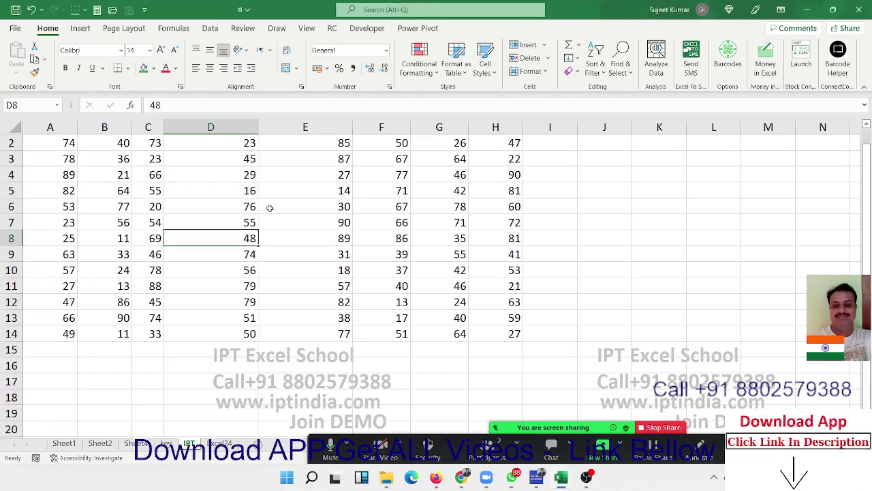
pyautogui.scroll(1, 269, 208)
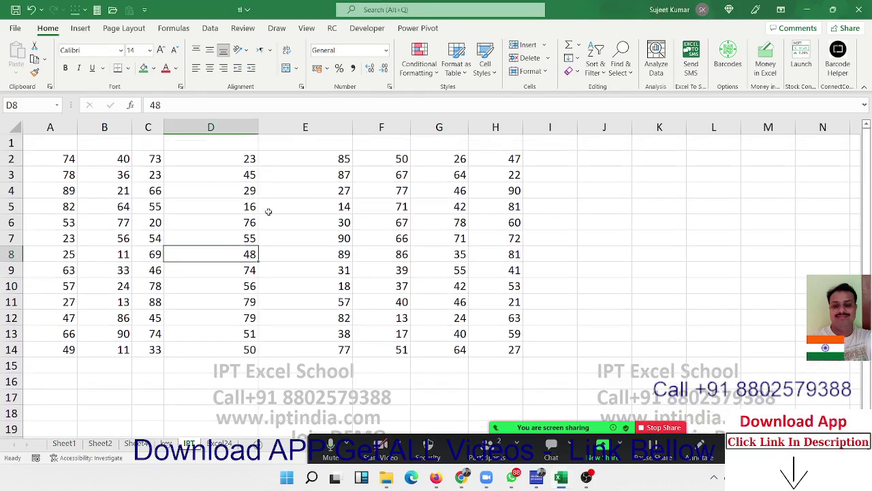
# - Autofit columns D and E to fit their numbers
pyautogui.doubleClick(259, 127)
pyautogui.click(271, 127)
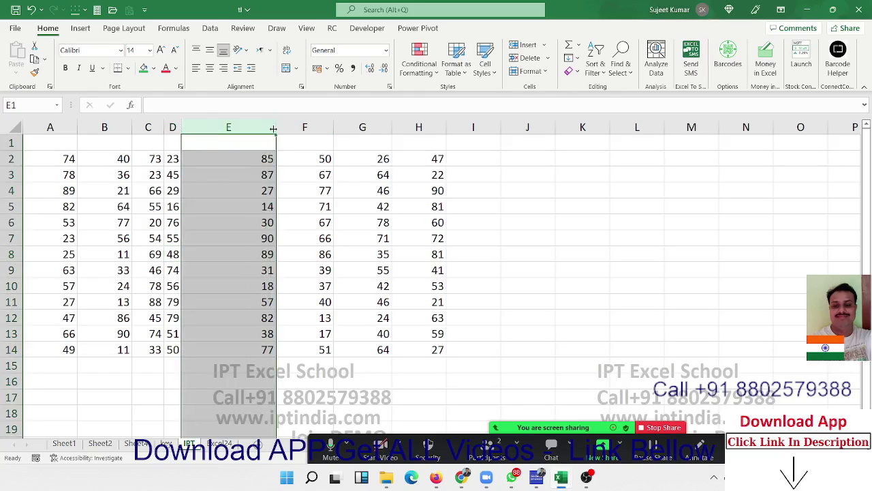
pyautogui.doubleClick(273, 128)
pyautogui.click(282, 250)
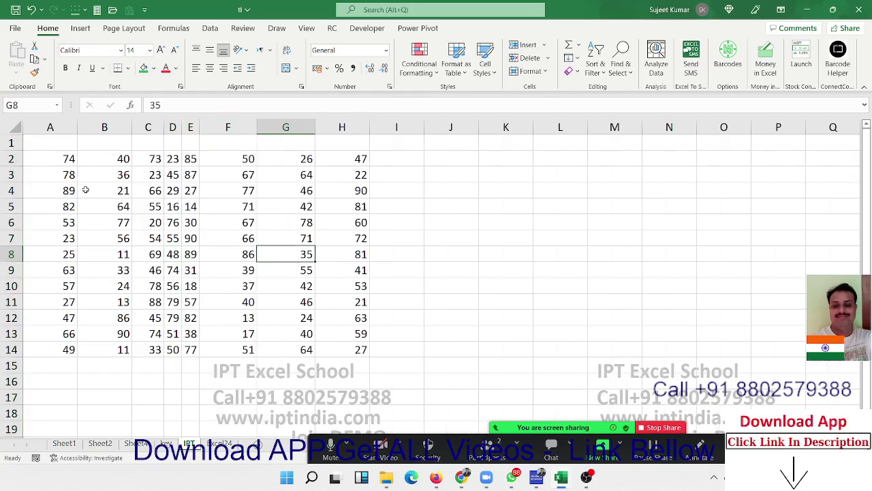
# - Give columns A through H the same width of 9.25
pyautogui.moveTo(50, 128); pyautogui.dragTo(337, 162)
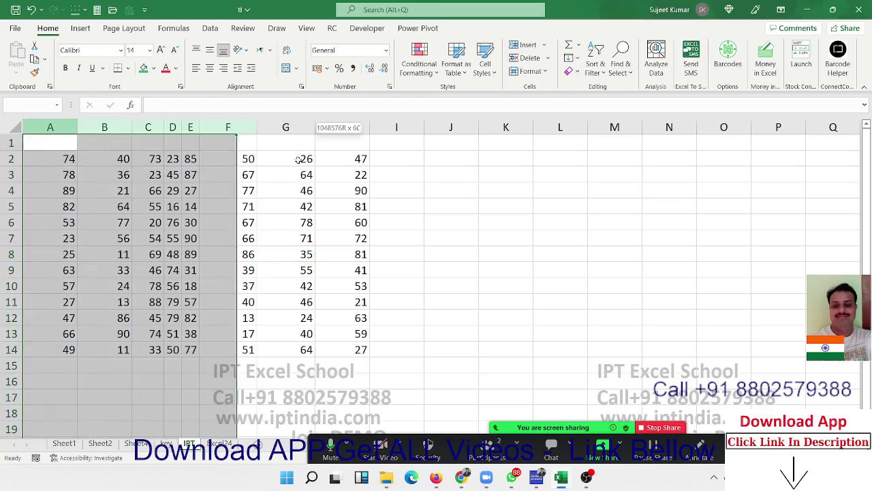
pyautogui.moveTo(369, 129); pyautogui.dragTo(375, 130)
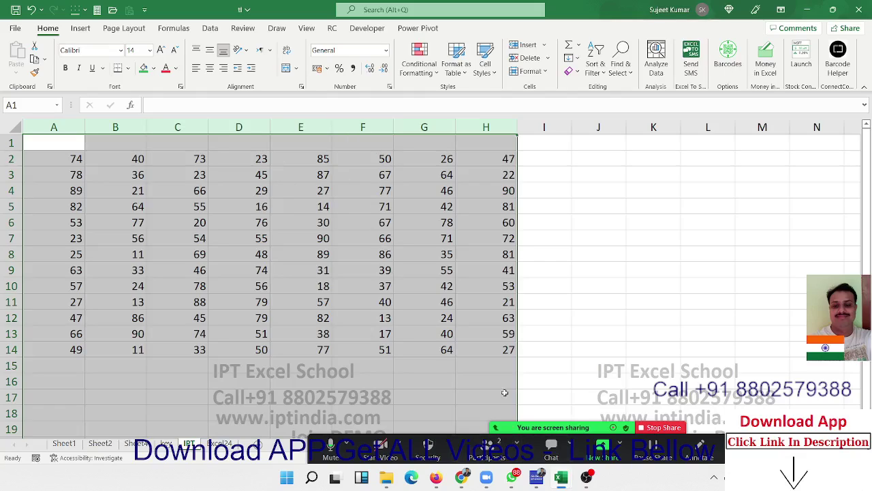
pyautogui.moveTo(486, 346)
pyautogui.mouseDown()
pyautogui.moveTo(43, 202)
pyautogui.moveTo(57, 161)
pyautogui.mouseUp()
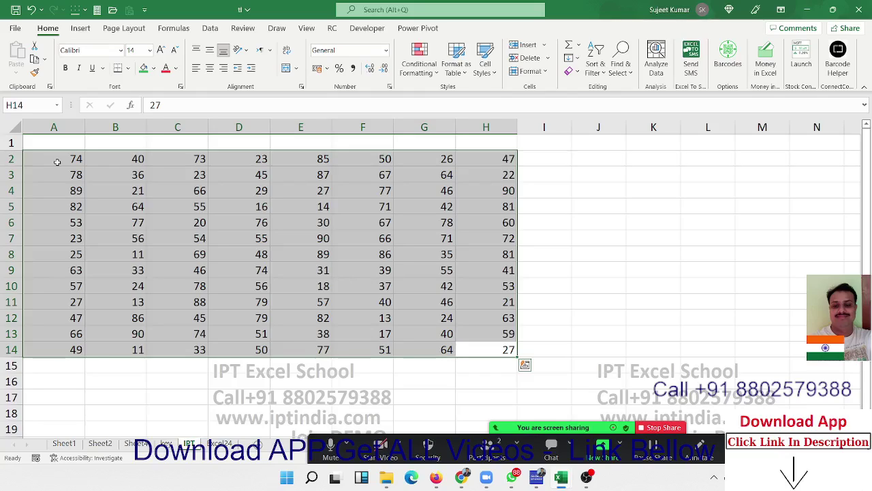
pyautogui.moveTo(462, 477)
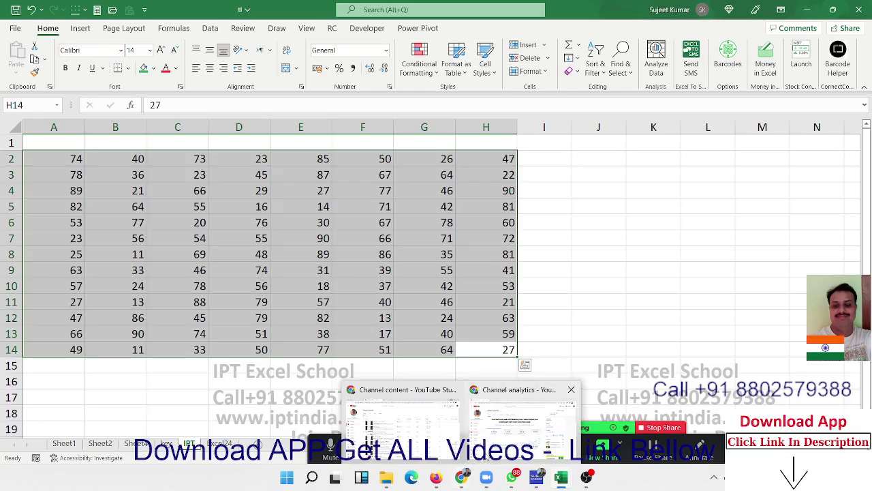
pyautogui.click(368, 286)
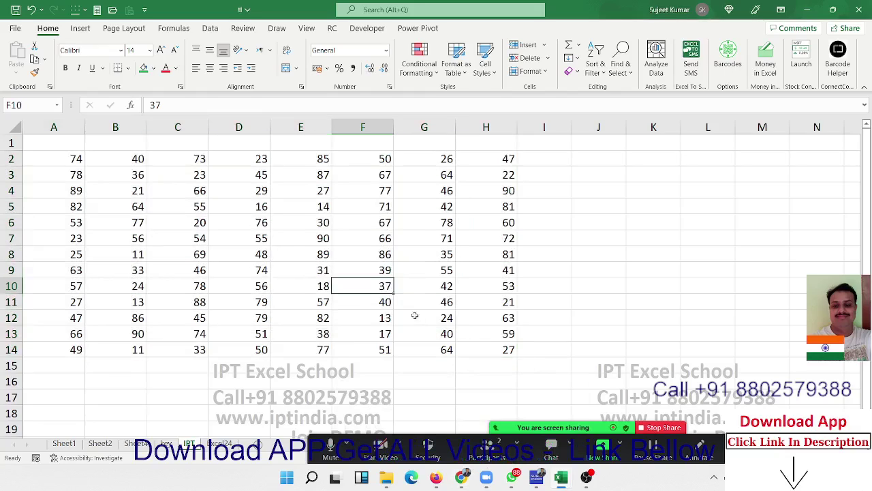
pyautogui.click(374, 313)
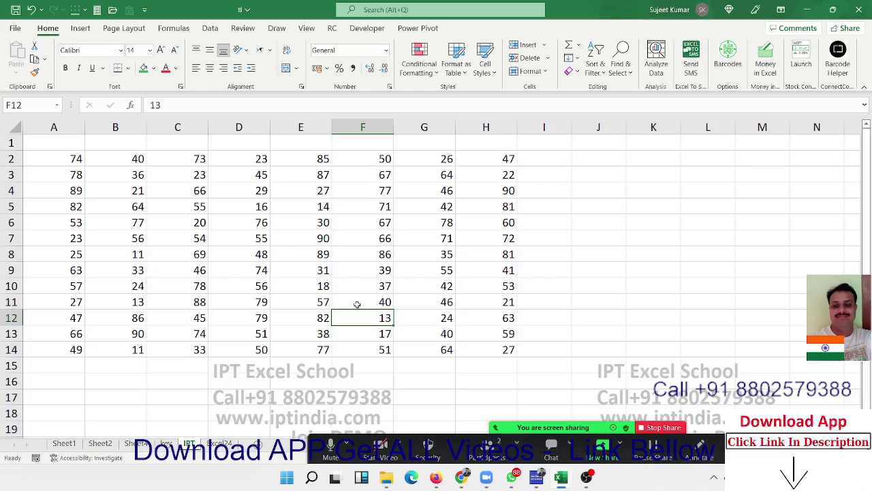
pyautogui.click(284, 224)
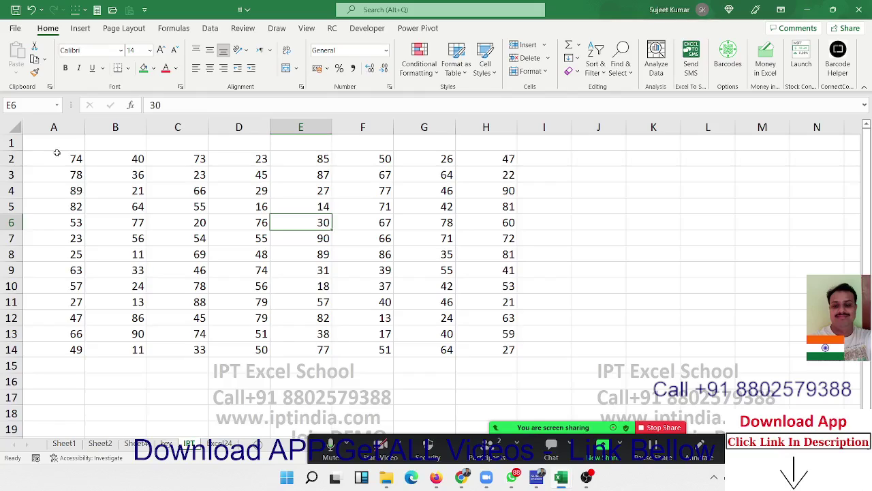
pyautogui.moveTo(57, 156)
pyautogui.mouseDown()
pyautogui.moveTo(402, 255)
pyautogui.moveTo(509, 351)
pyautogui.moveTo(132, 204)
pyautogui.mouseUp()
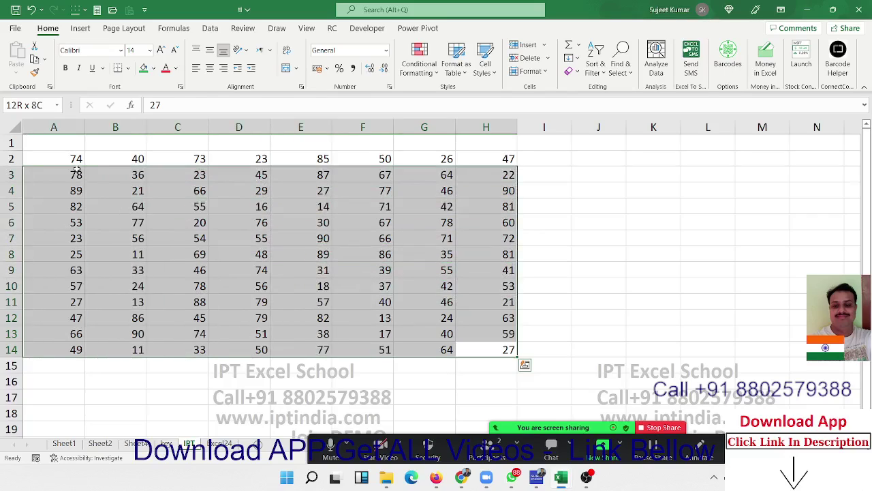
pyautogui.moveTo(132, 204); pyautogui.dragTo(76, 161)
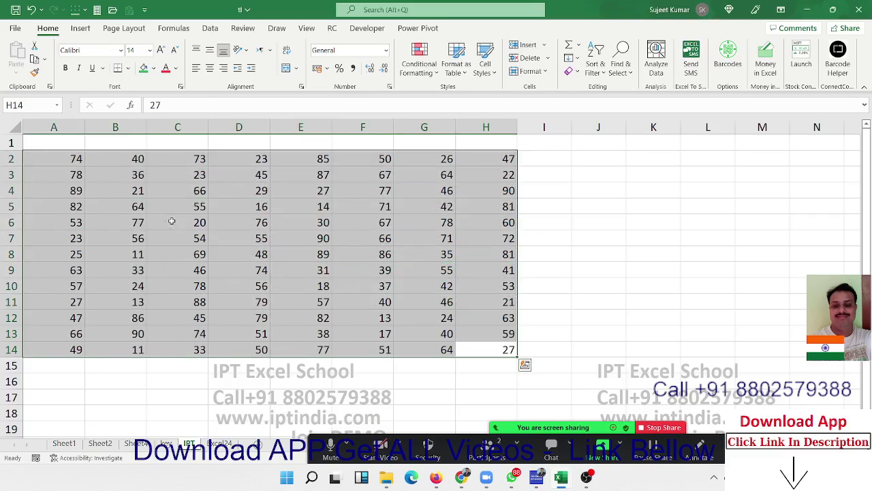
pyautogui.click(140, 190)
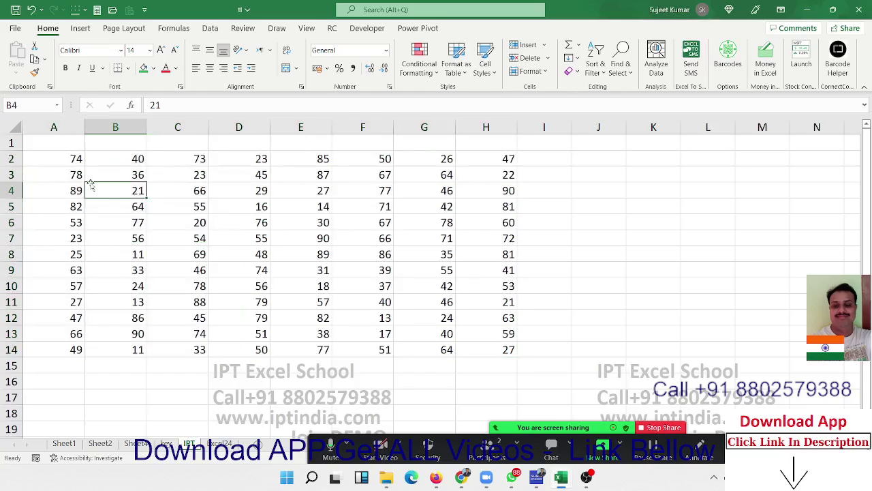
pyautogui.hotkey('ctrl', 'a')
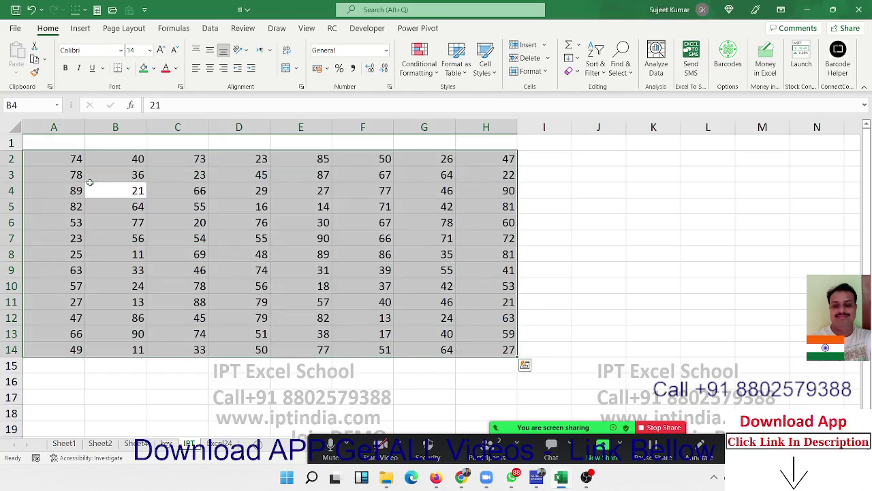
pyautogui.click(169, 183)
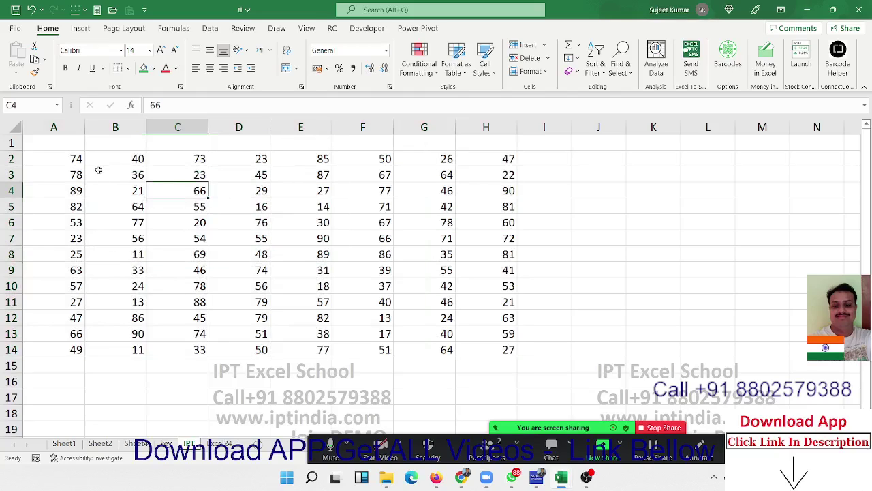
pyautogui.click(79, 157)
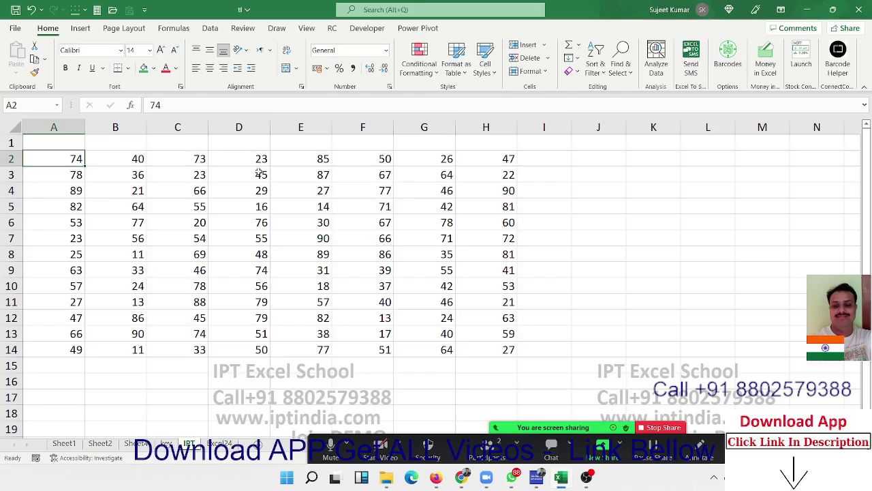
pyautogui.keyDown('shift'); pyautogui.click(508, 349); pyautogui.keyUp('shift')
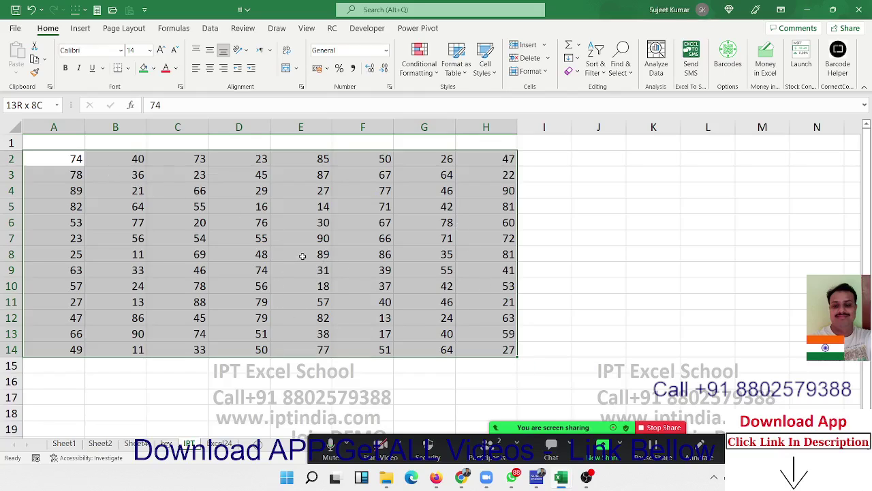
pyautogui.click(425, 266)
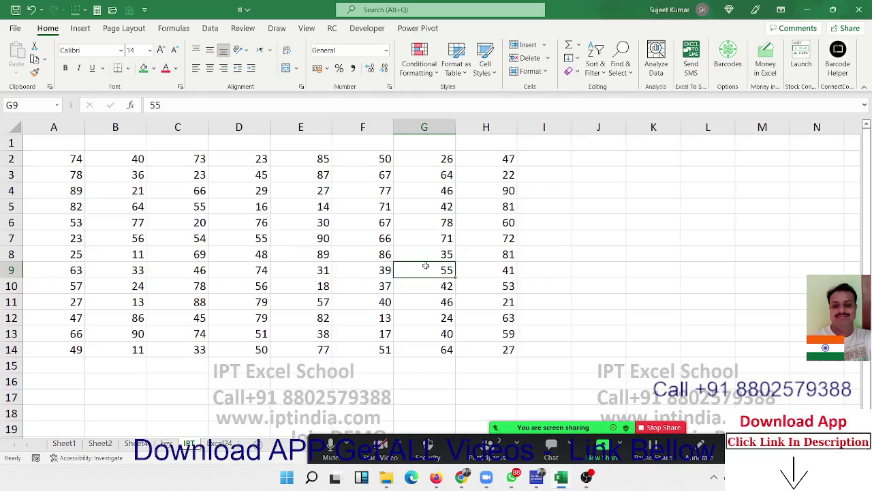
pyautogui.click(590, 146)
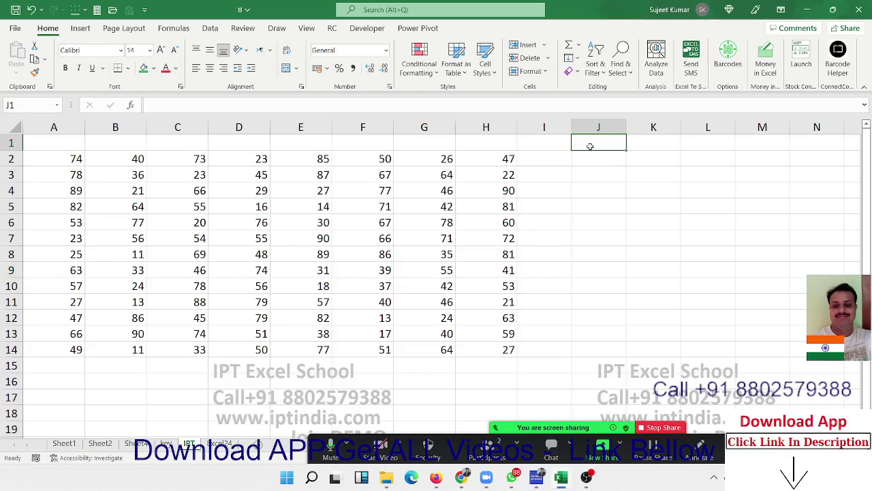
pyautogui.click(584, 269)
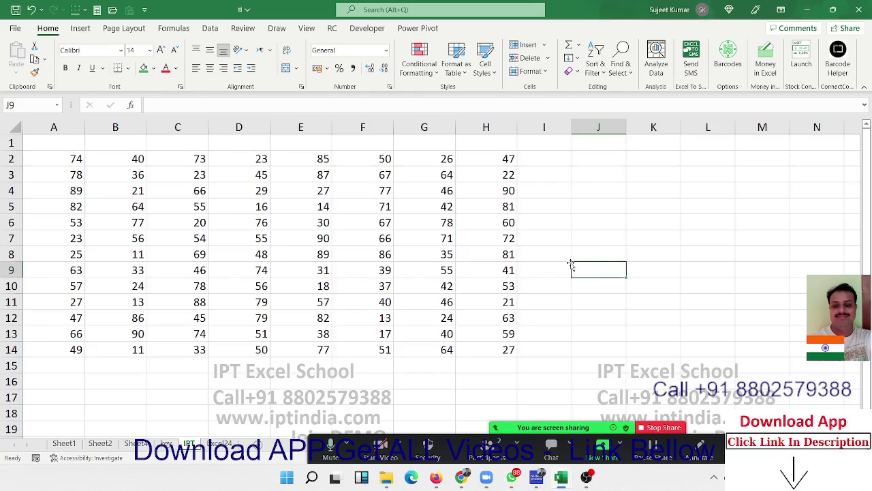
pyautogui.click(591, 146)
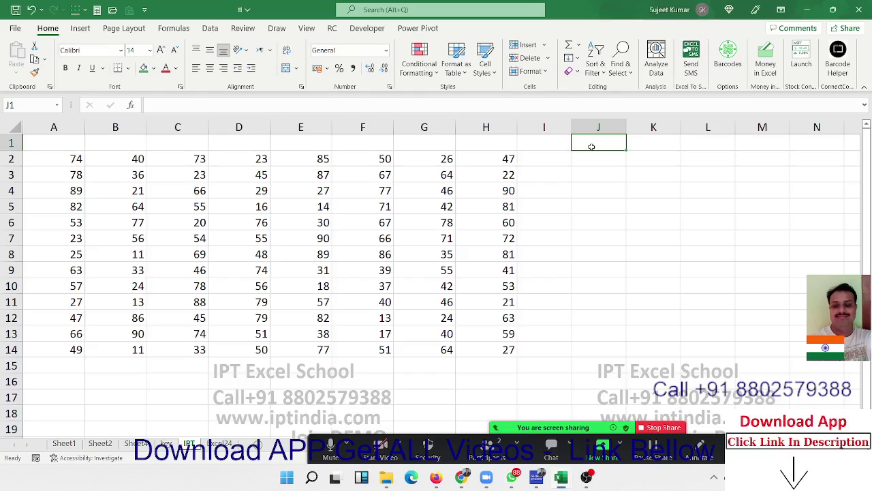
pyautogui.keyDown('shift'); pyautogui.click(611, 280); pyautogui.keyUp('shift')
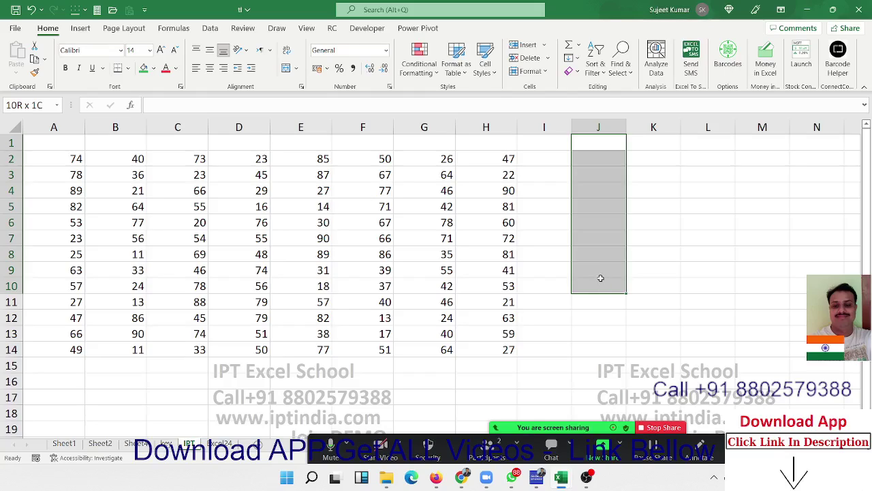
pyautogui.click(601, 258)
pyautogui.click(594, 145)
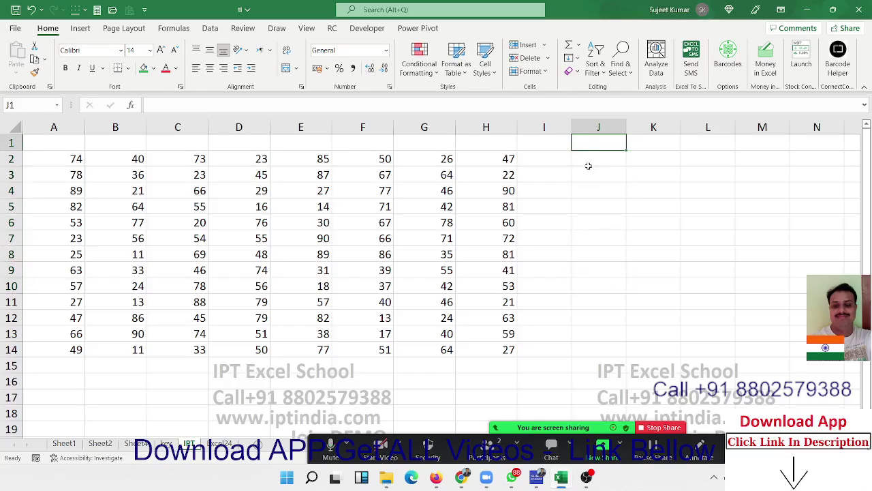
pyautogui.keyDown('shift'); pyautogui.click(599, 346); pyautogui.keyUp('shift')
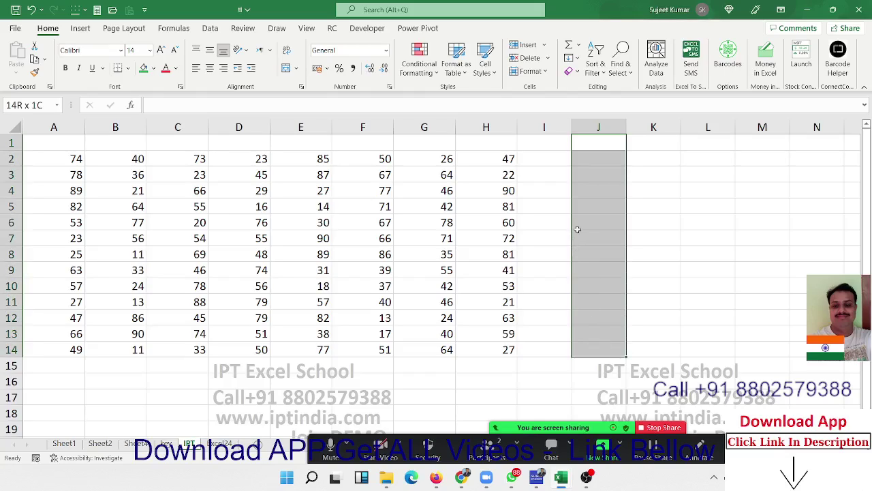
pyautogui.click(583, 348)
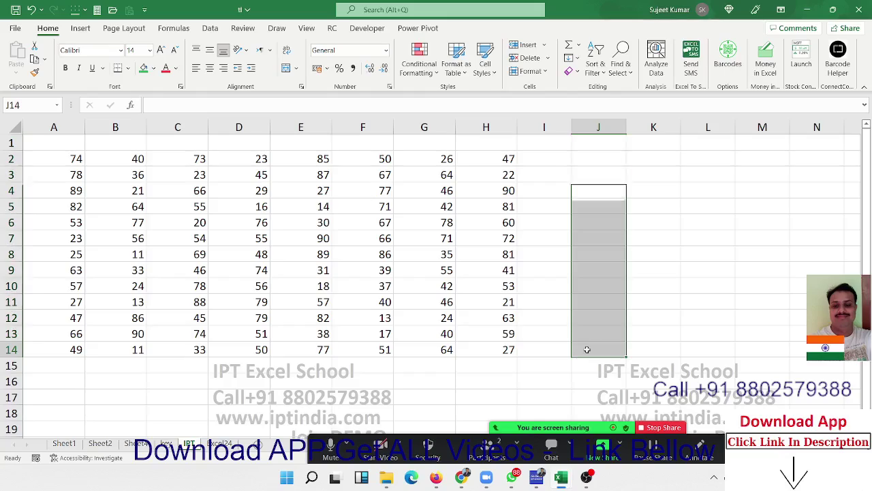
pyautogui.keyDown('shift'); pyautogui.click(600, 147); pyautogui.keyUp('shift')
pyautogui.click(602, 191)
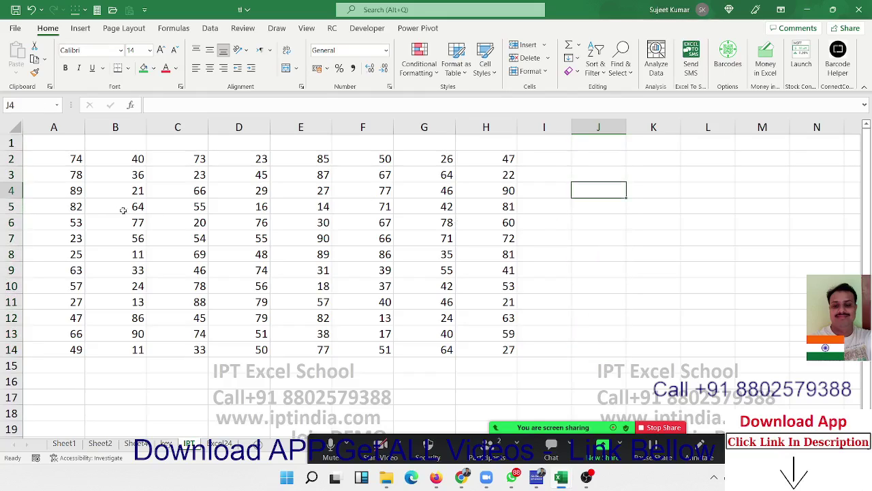
pyautogui.click(73, 165)
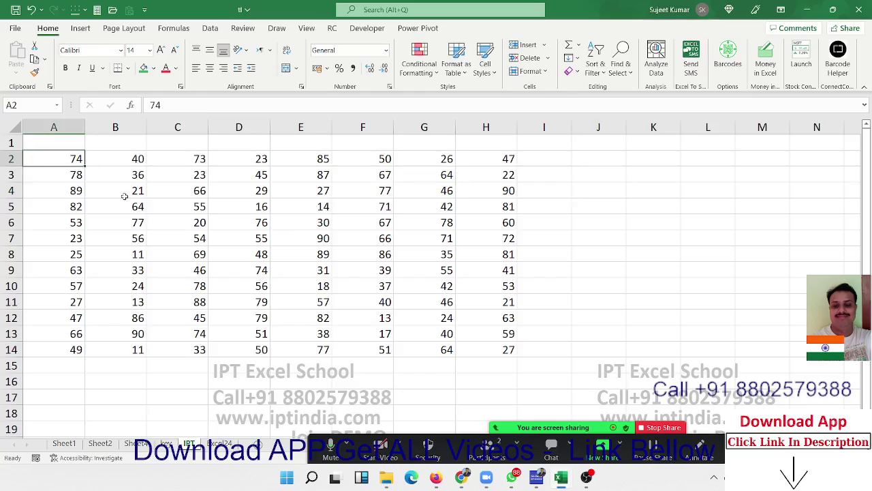
pyautogui.keyDown('shift'); pyautogui.click(481, 350); pyautogui.keyUp('shift')
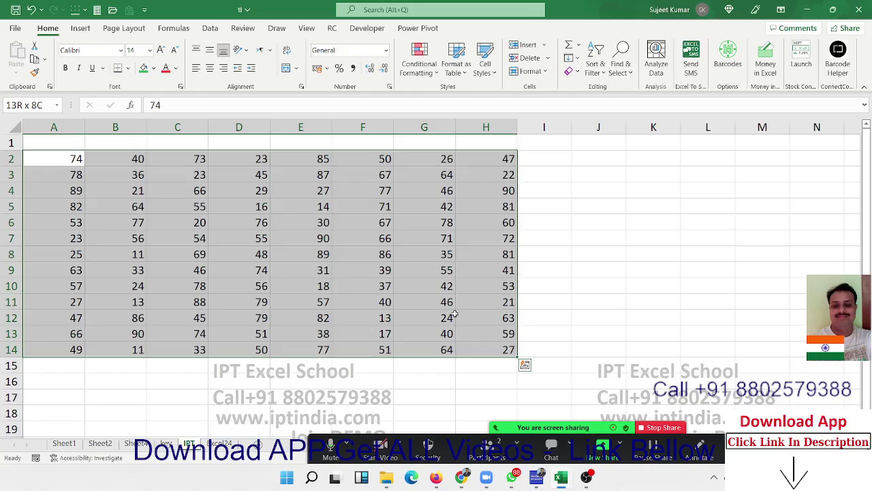
pyautogui.click(300, 238)
pyautogui.click(47, 160)
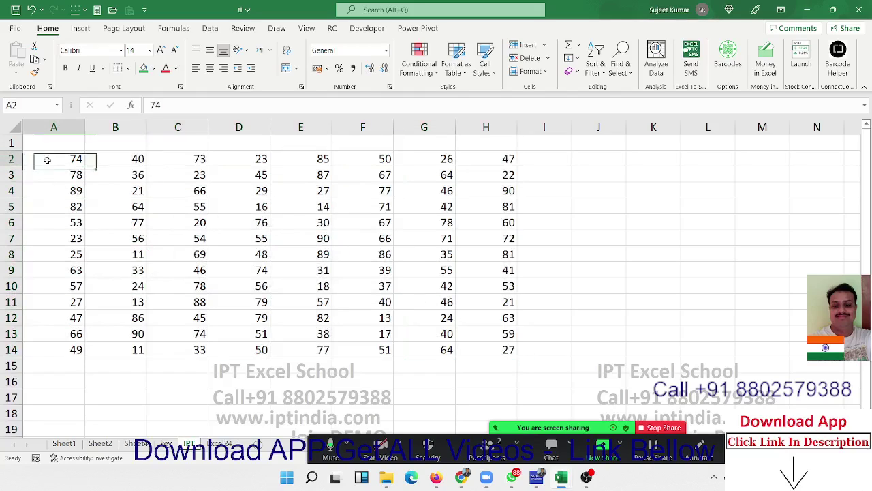
pyautogui.keyDown('shift'); pyautogui.click(508, 351); pyautogui.keyUp('shift')
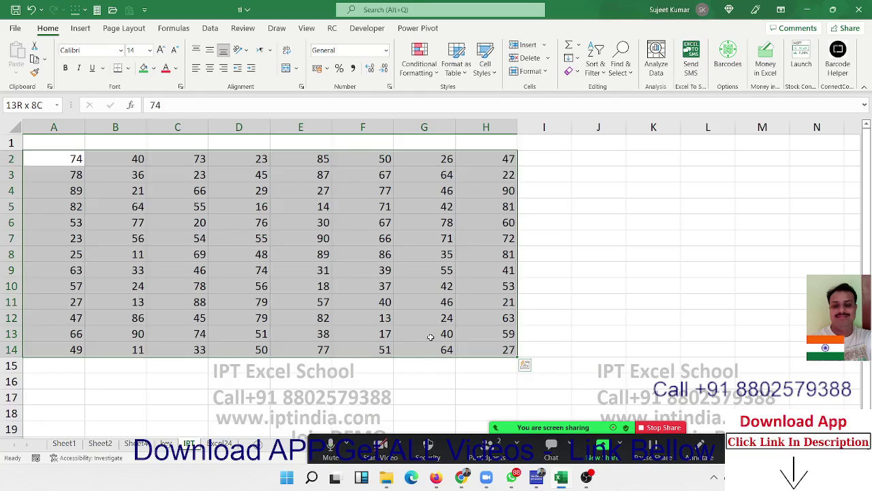
pyautogui.click(330, 270)
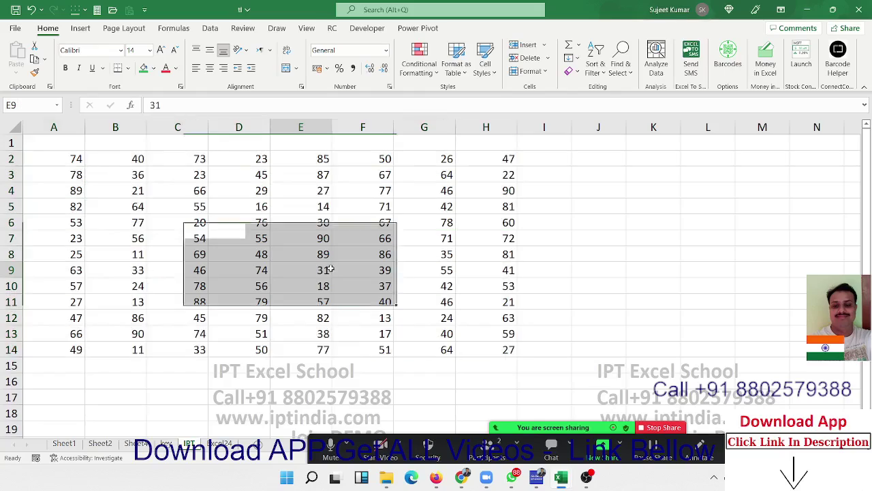
pyautogui.click(353, 238)
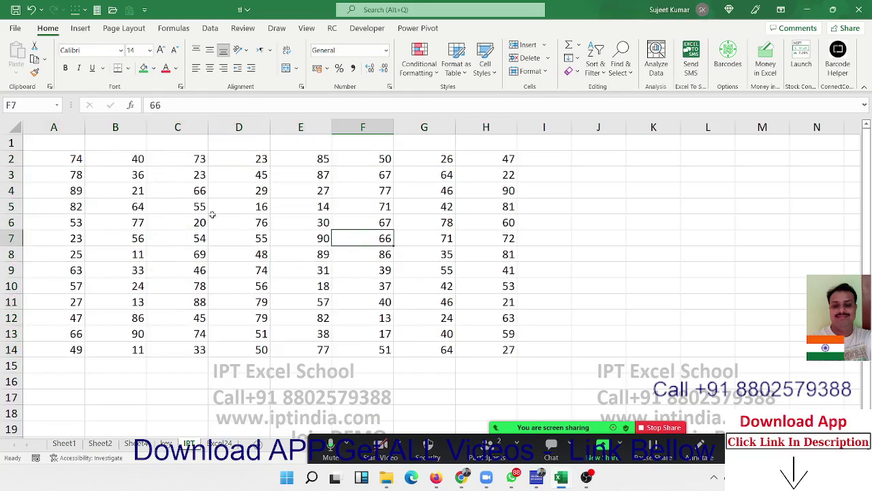
pyautogui.click(187, 192)
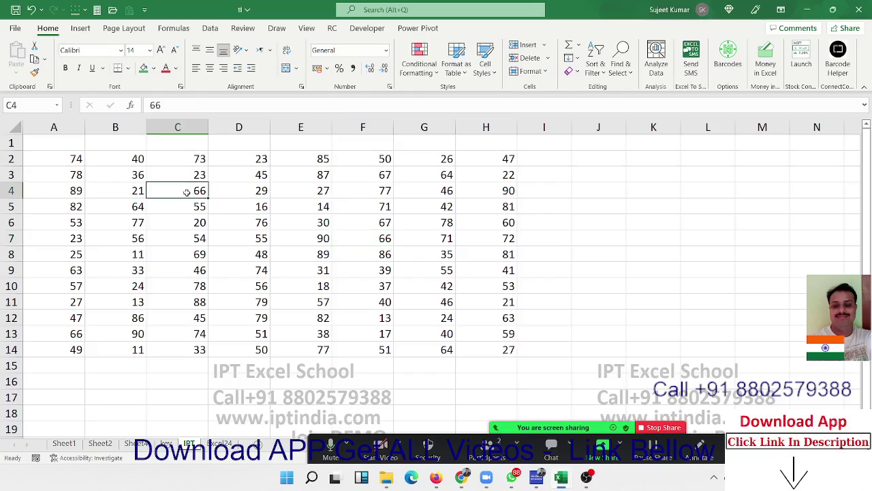
pyautogui.click(77, 162)
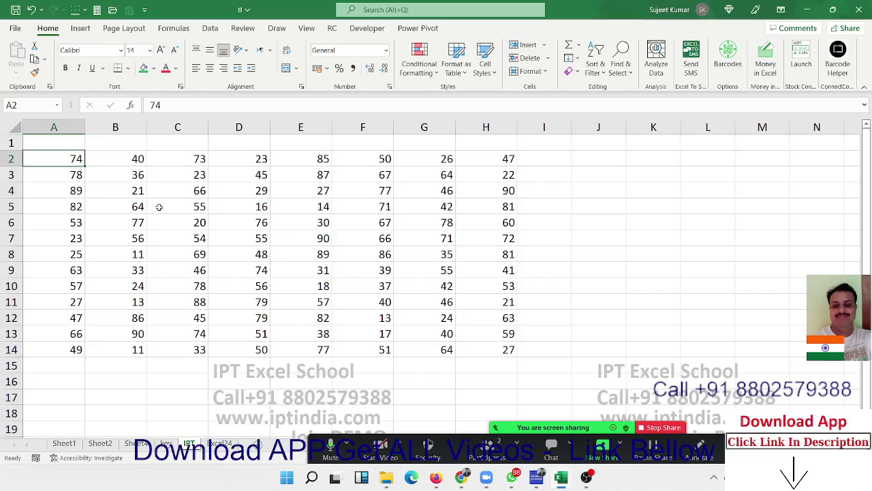
pyautogui.hotkey('ctrl', 'a')
pyautogui.click(157, 203)
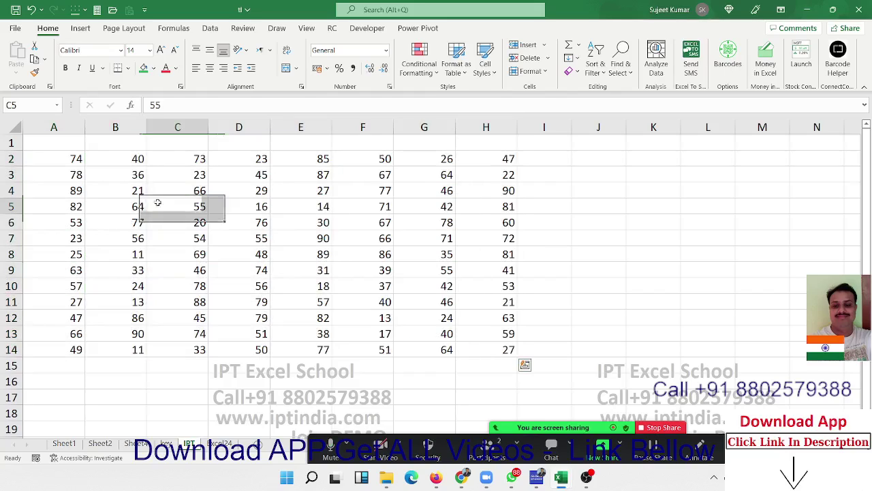
pyautogui.click(66, 164)
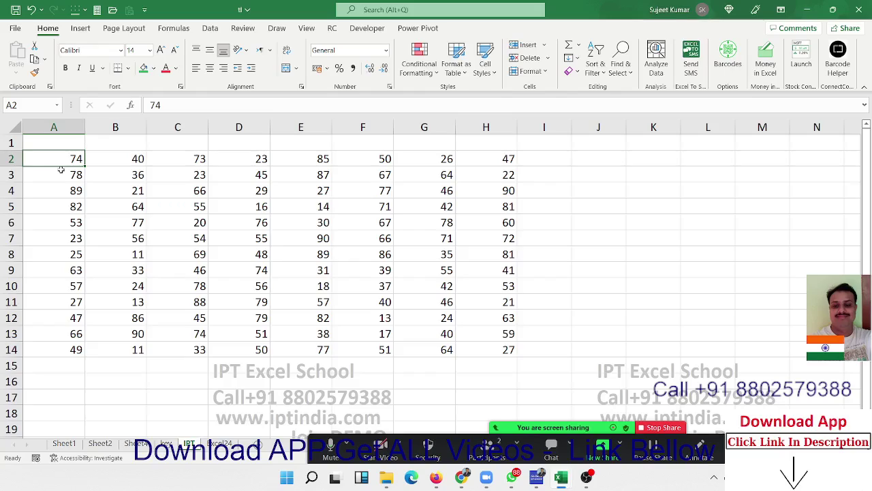
pyautogui.hotkey('shift', 'Right')
pyautogui.hotkey('shift', 'Right')
pyautogui.hotkey('shift', 'Right')
pyautogui.hotkey('shift', 'Right')
pyautogui.hotkey('shift', 'Right')
pyautogui.hotkey('shift', 'Right')
pyautogui.hotkey('shift', 'Right')
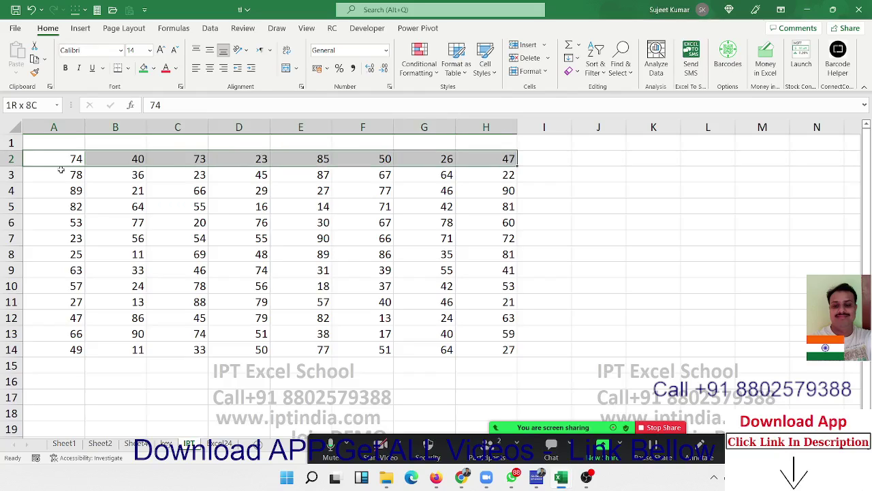
pyautogui.hotkey('shift', 'Down')
pyautogui.hotkey('shift', 'Down')
pyautogui.hotkey('shift', 'Down')
pyautogui.hotkey('shift', 'Down')
pyautogui.hotkey('shift', 'Down')
pyautogui.hotkey('shift', 'Down')
pyautogui.hotkey('shift', 'Down')
pyautogui.hotkey('shift', 'Down')
pyautogui.hotkey('shift', 'Down')
pyautogui.hotkey('shift', 'Down')
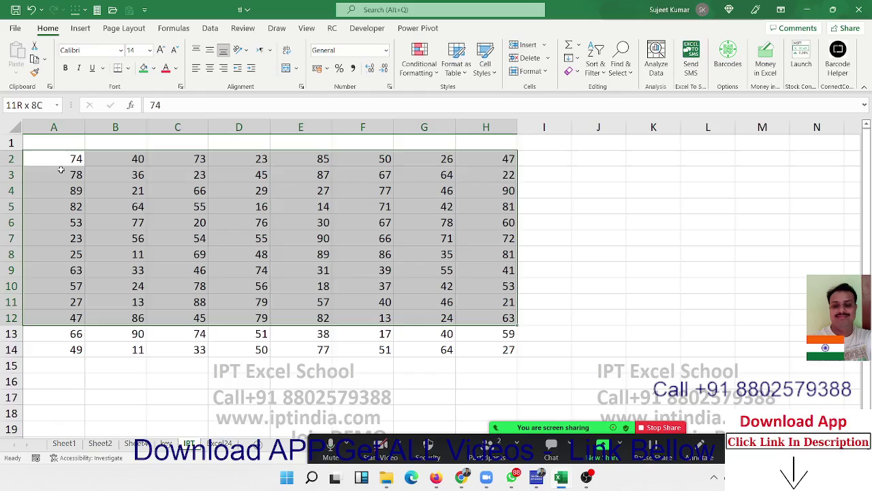
pyautogui.hotkey('shift', 'Down')
pyautogui.hotkey('shift', 'Down')
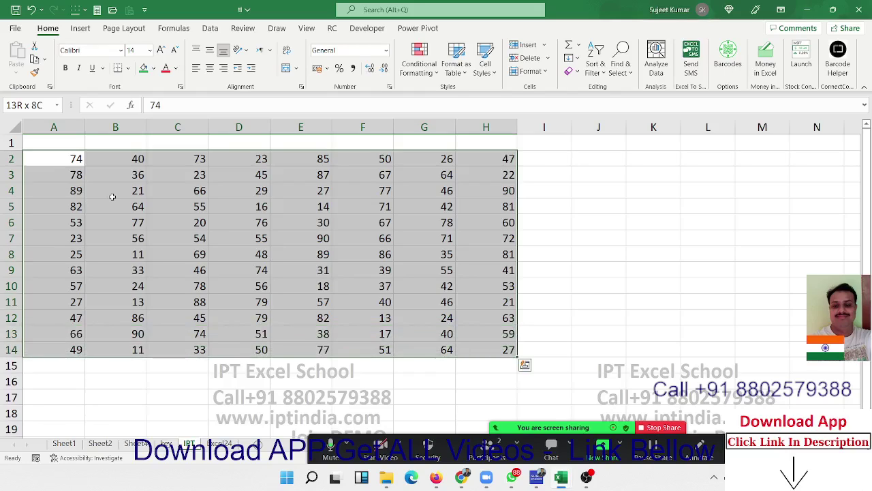
pyautogui.click(113, 197)
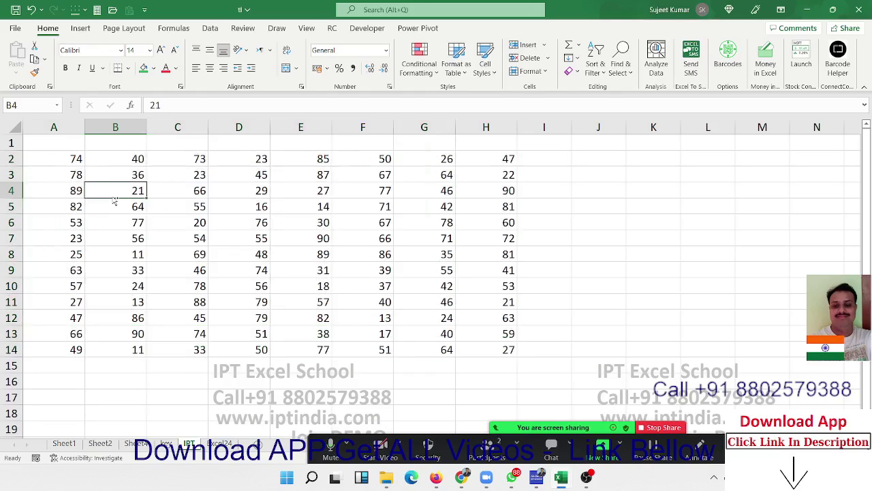
pyautogui.hotkey('ctrl', 'a')
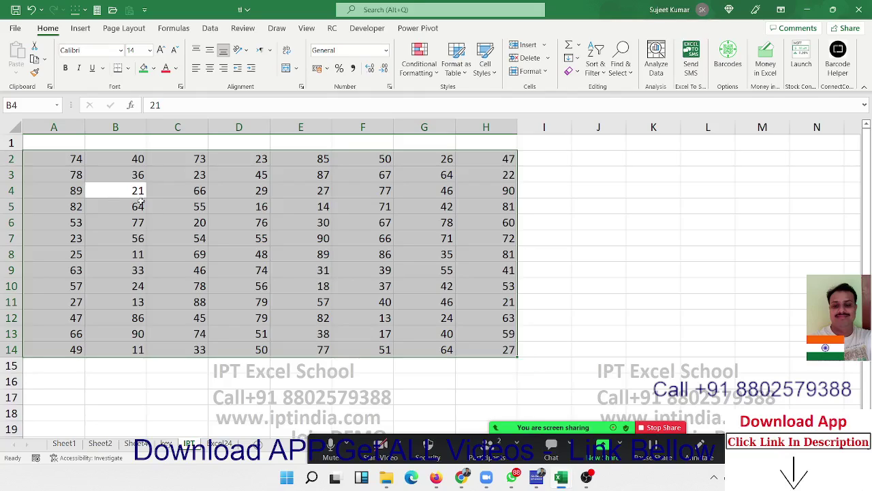
pyautogui.click(173, 206)
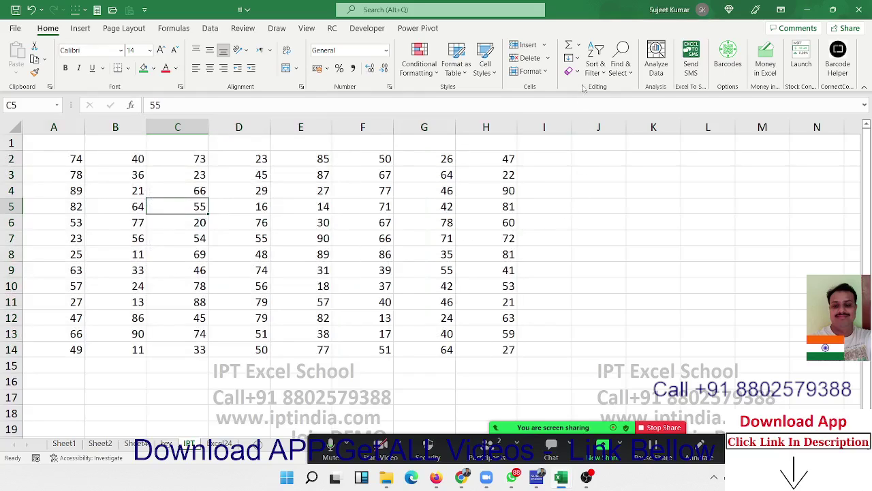
pyautogui.click(601, 77)
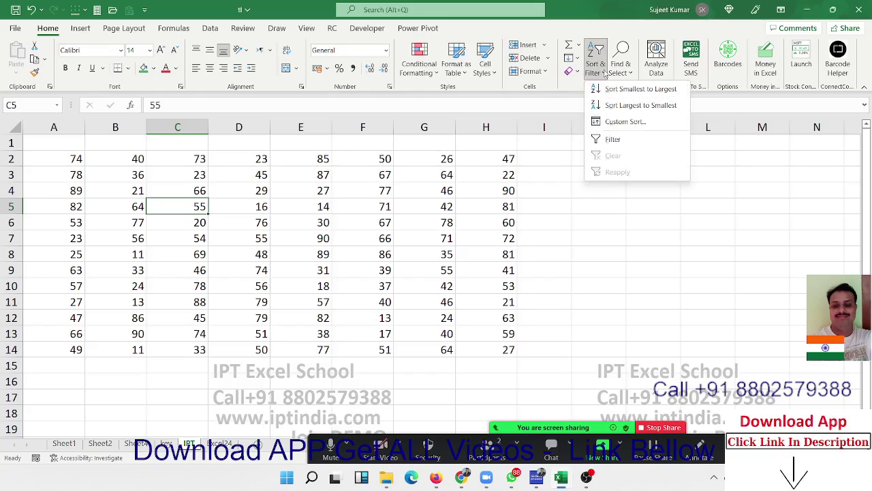
# - Select the current region A2:H14 using Go To Special > Current region
pyautogui.click(619, 68)
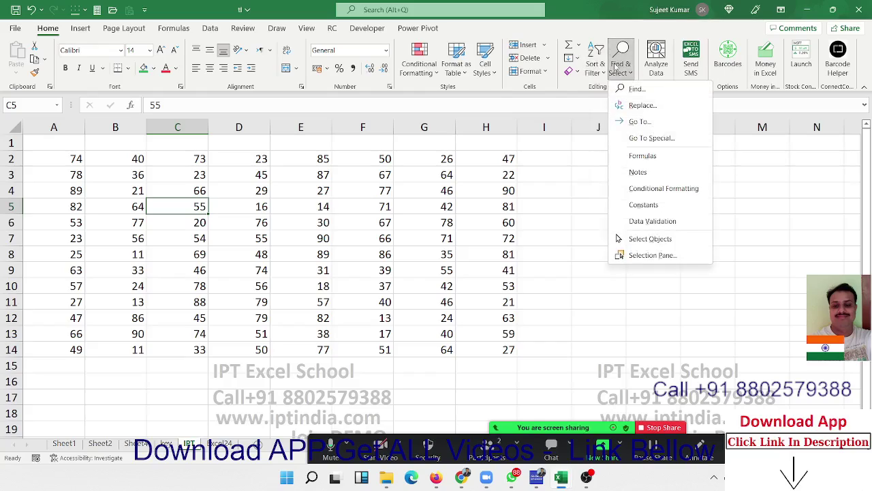
pyautogui.click(651, 138)
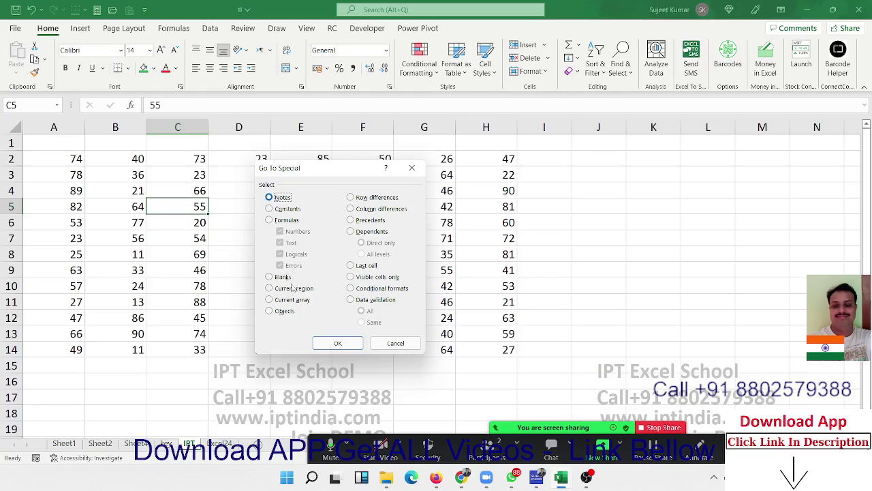
pyautogui.click(291, 288)
pyautogui.moveTo(316, 170)
pyautogui.mouseDown()
pyautogui.moveTo(511, 157)
pyautogui.moveTo(563, 140)
pyautogui.mouseUp()
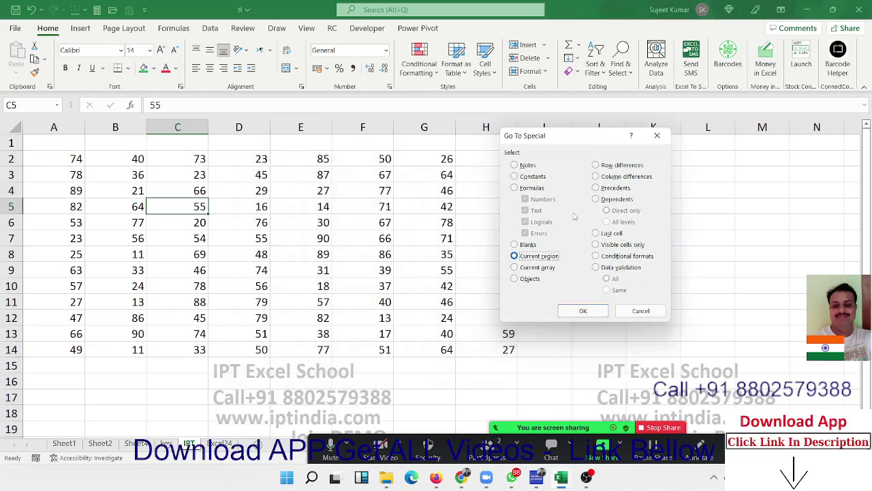
pyautogui.click(576, 306)
# - Select the block A2:G10, then pick a cell in column D
pyautogui.click(359, 254)
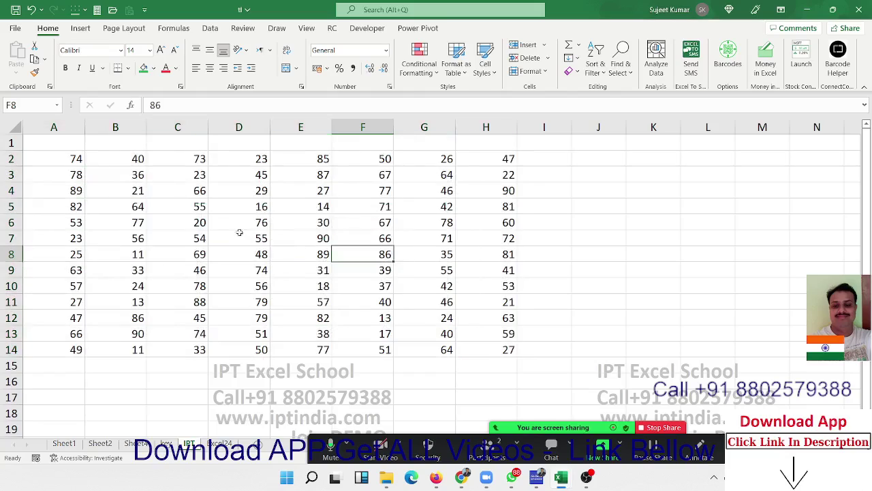
pyautogui.moveTo(56, 159)
pyautogui.mouseDown()
pyautogui.moveTo(441, 324)
pyautogui.moveTo(476, 354)
pyautogui.mouseUp()
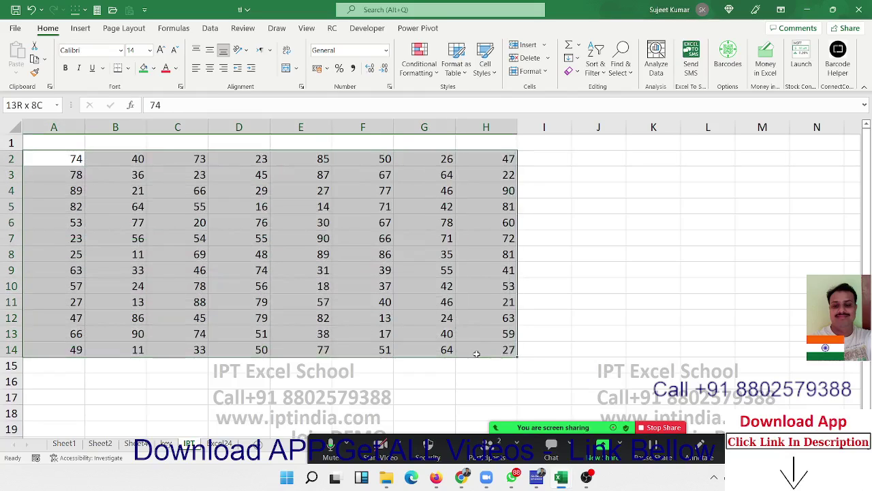
pyautogui.click(233, 180)
pyautogui.click(239, 127)
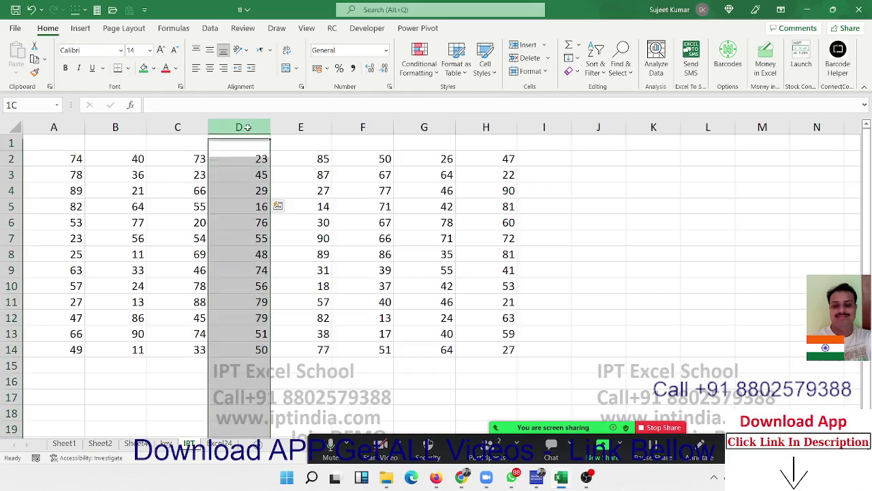
pyautogui.hotkey('ctrl', '+')
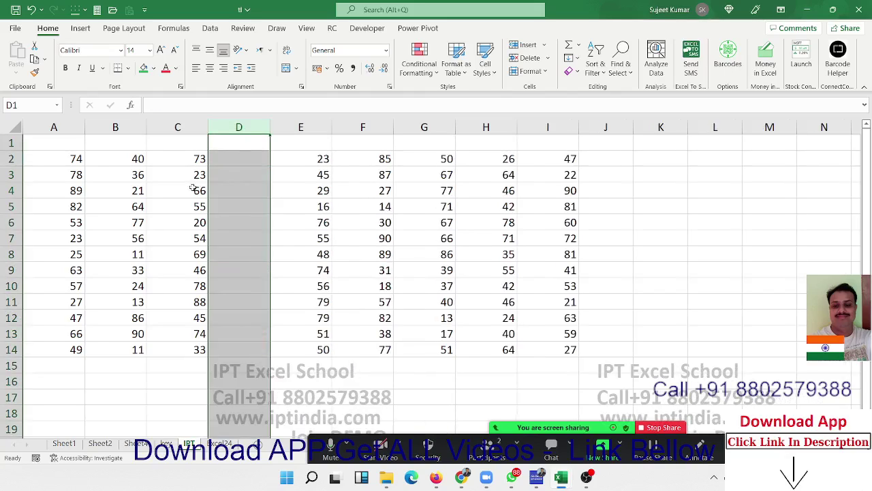
pyautogui.click(156, 193)
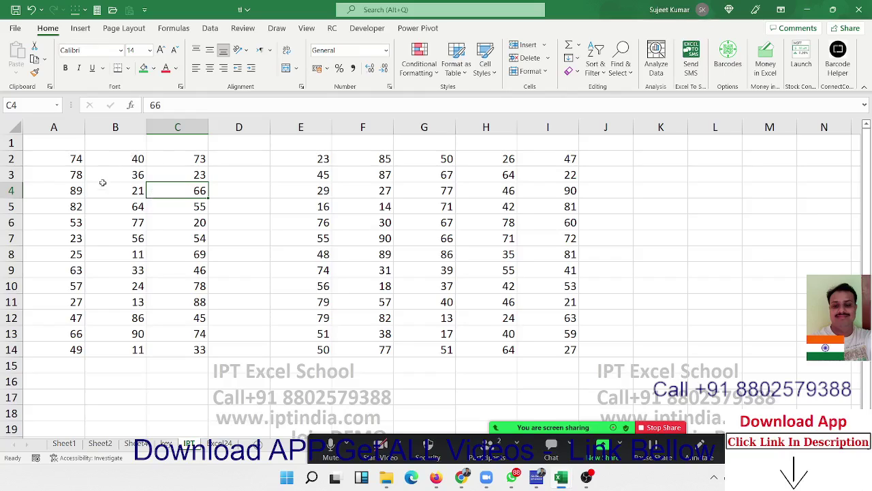
pyautogui.press('Right')
pyautogui.hotkey('ctrl', 'space')
pyautogui.hotkey('ctrl', '-')
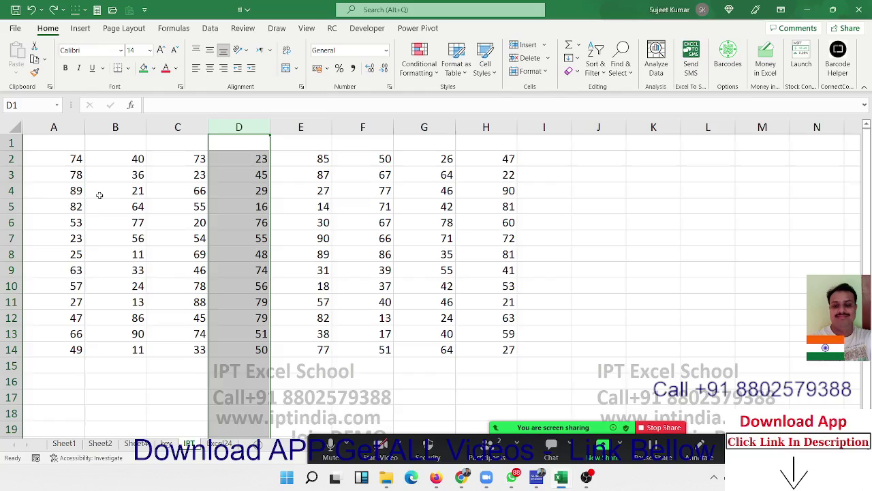
pyautogui.click(12, 256)
pyautogui.hotkey('ctrl', '+')
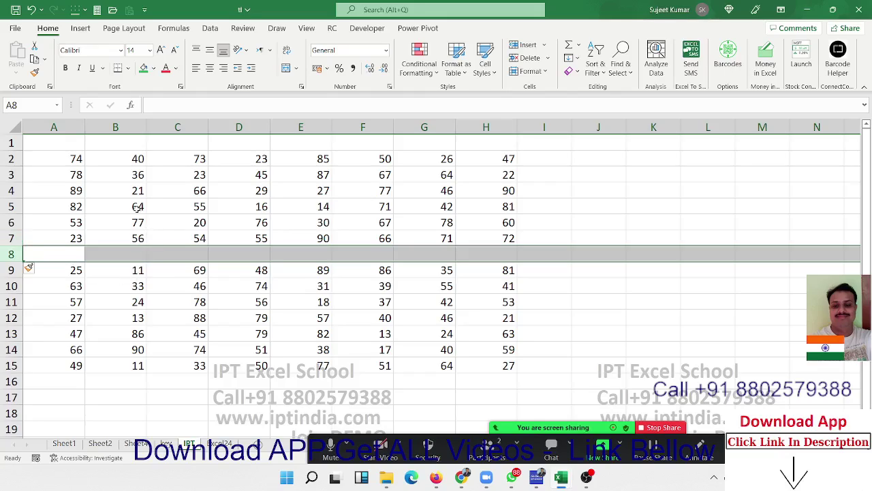
pyautogui.click(70, 155)
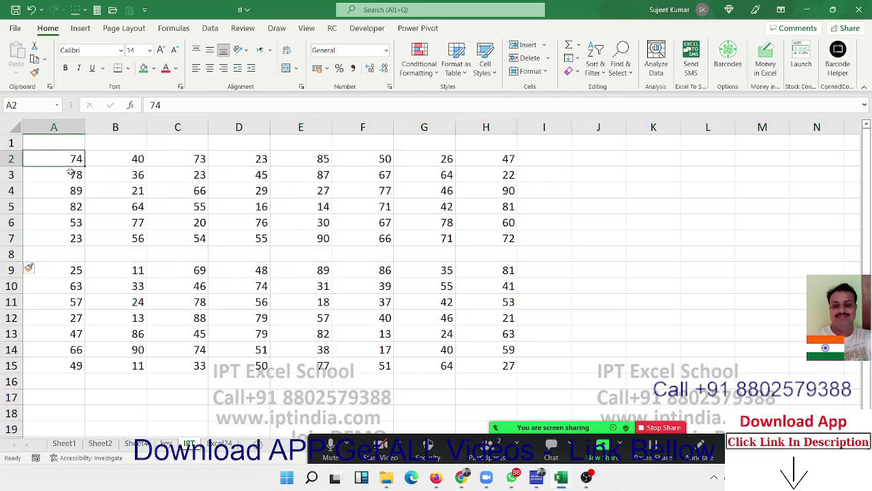
pyautogui.hotkey('ctrl', 'a')
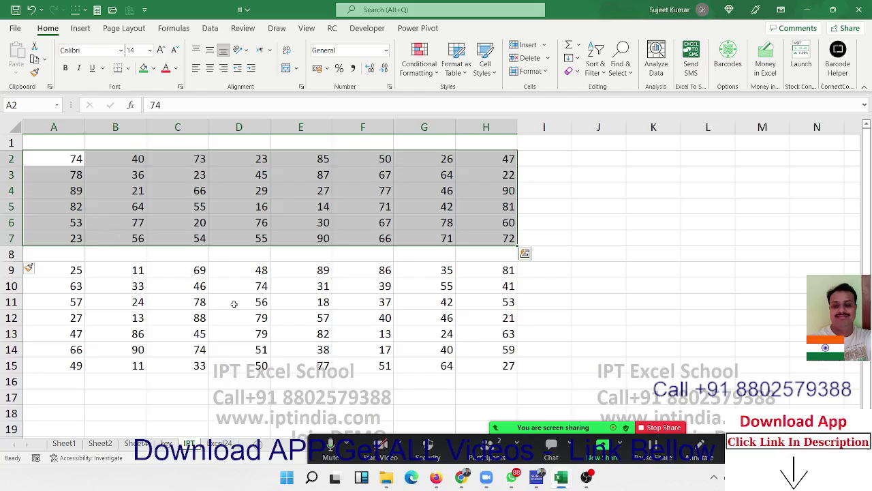
pyautogui.keyDown('shift'); pyautogui.click(508, 361); pyautogui.keyUp('shift')
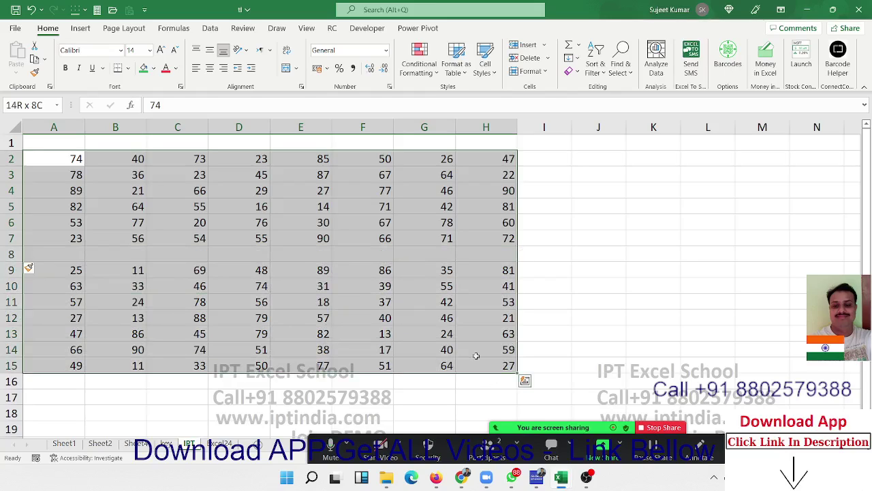
pyautogui.click(386, 313)
pyautogui.hotkey('ctrl', 'z')
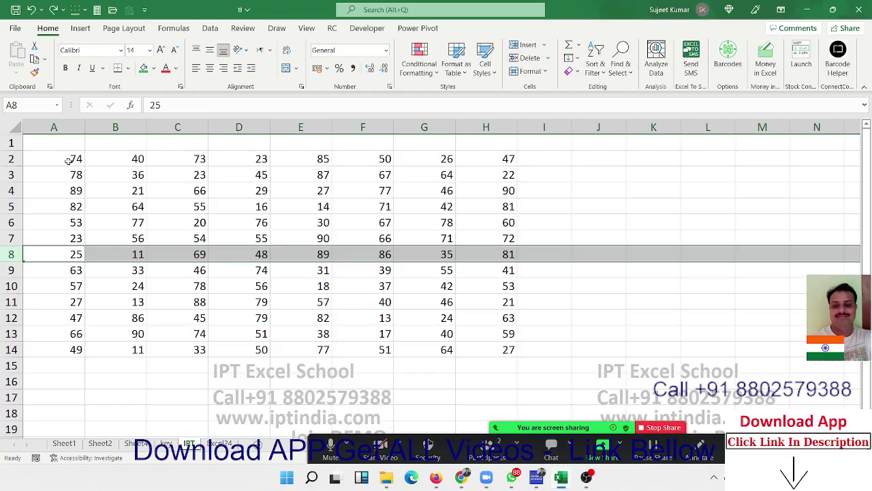
pyautogui.moveTo(70, 162)
pyautogui.mouseDown()
pyautogui.moveTo(280, 235)
pyautogui.moveTo(509, 350)
pyautogui.mouseUp()
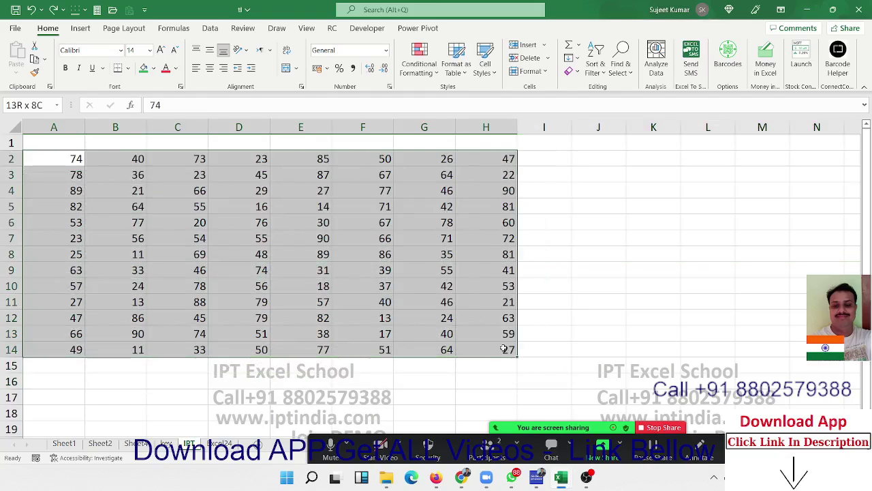
pyautogui.click(152, 218)
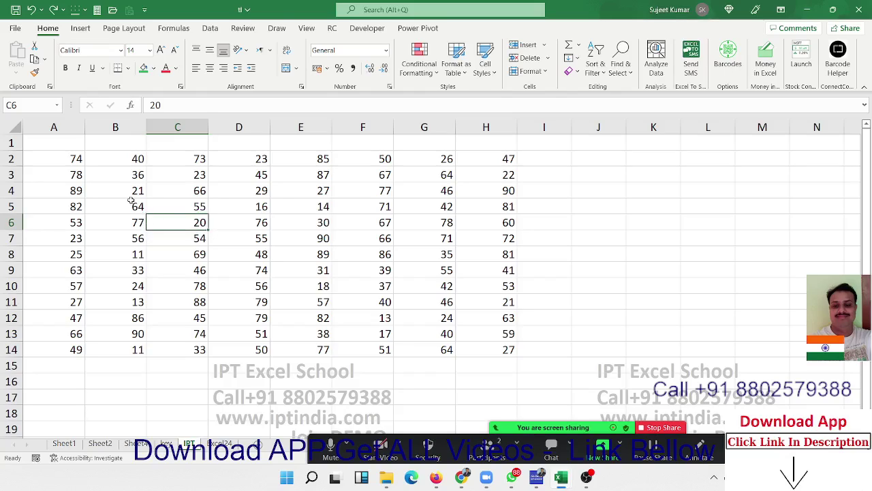
pyautogui.hotkey('ctrl', 'a')
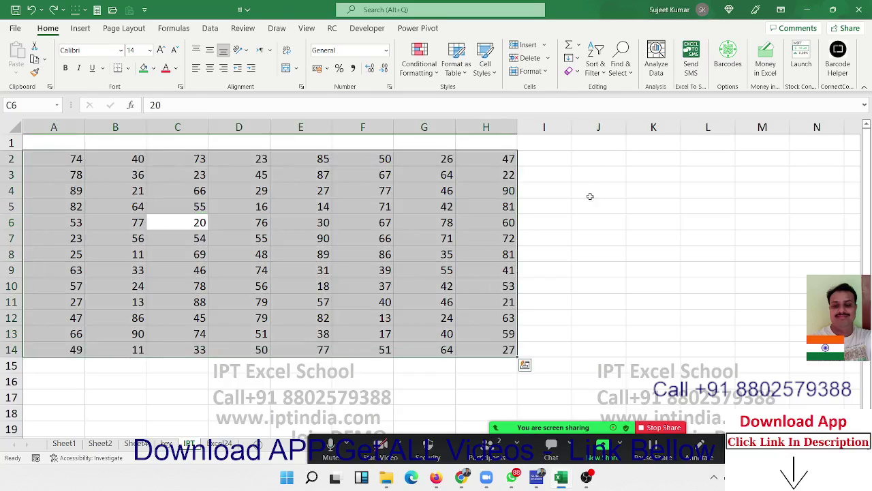
pyautogui.click(565, 208)
pyautogui.write('a')
pyautogui.press('Return')
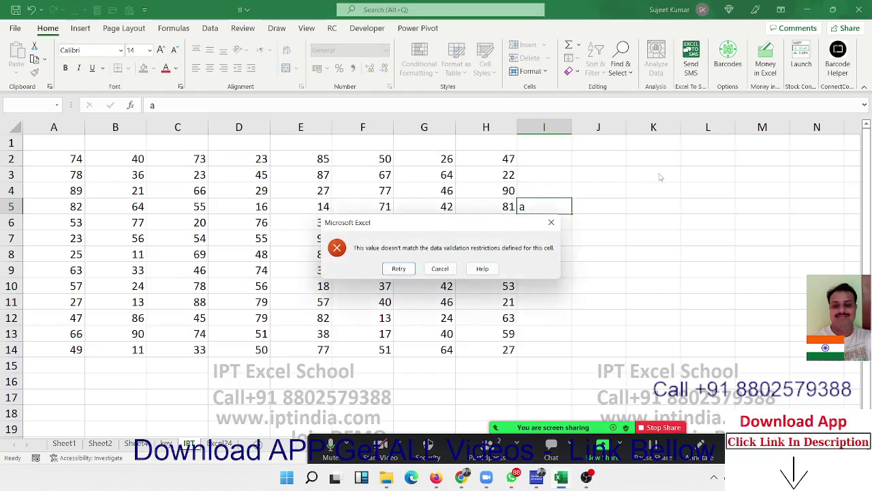
pyautogui.press('Escape')
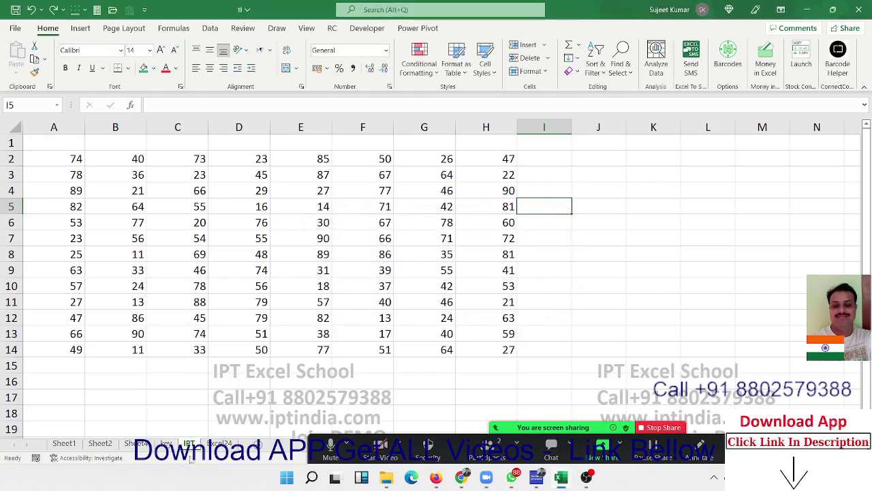
pyautogui.rightClick(190, 443)
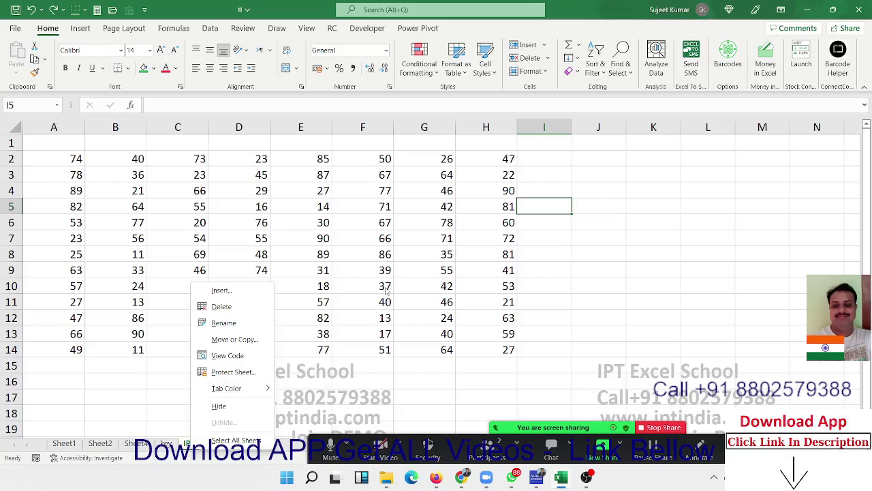
pyautogui.press('Escape')
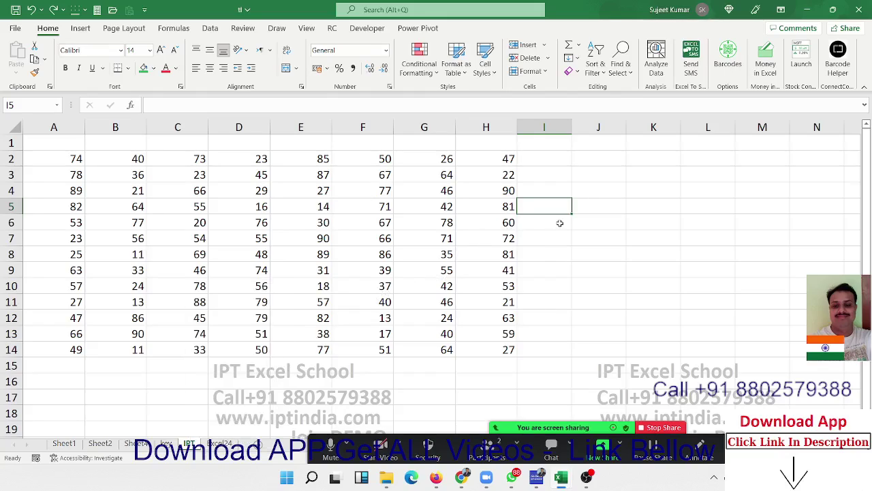
pyautogui.write('a')
pyautogui.press('Return')
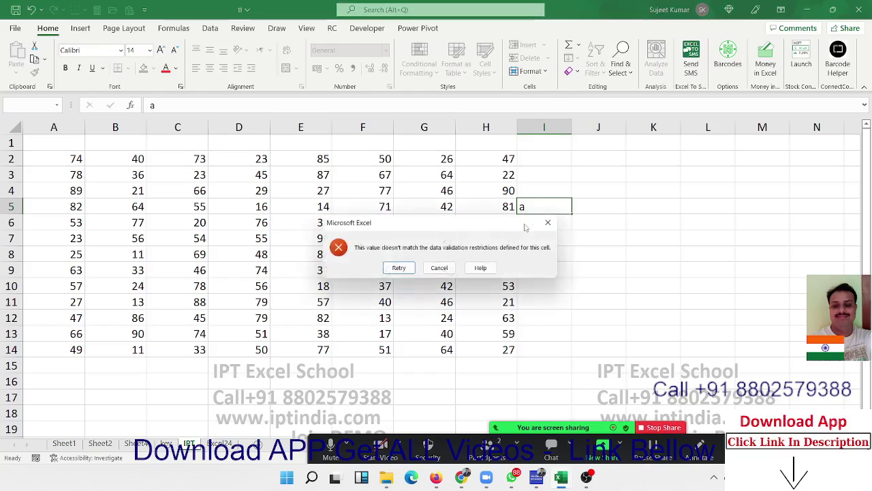
pyautogui.click(440, 268)
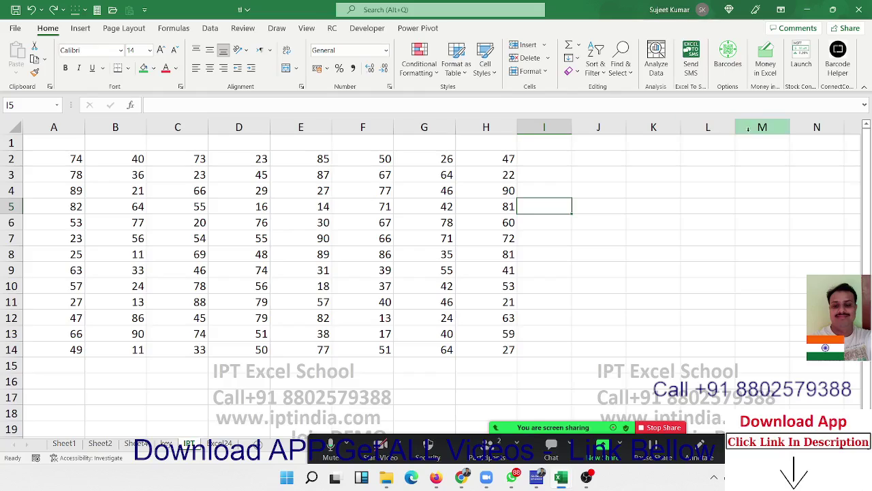
pyautogui.moveTo(764, 129); pyautogui.dragTo(549, 137)
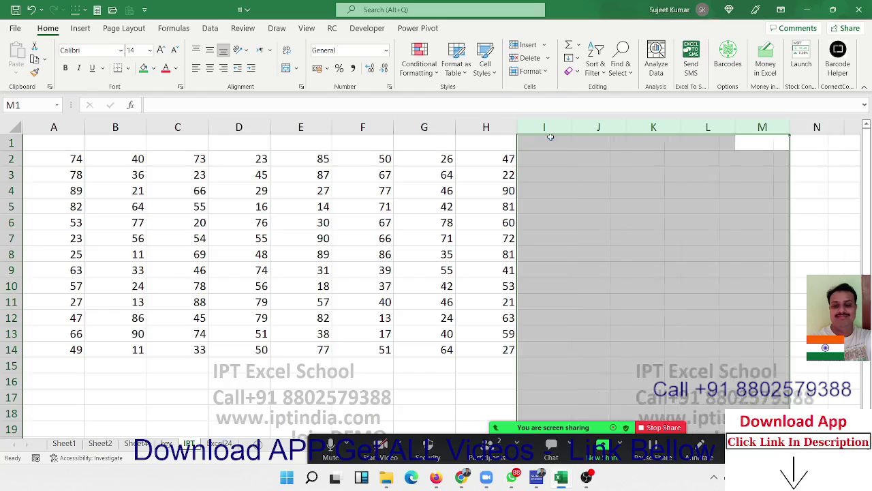
pyautogui.click(534, 160)
pyautogui.click(531, 181)
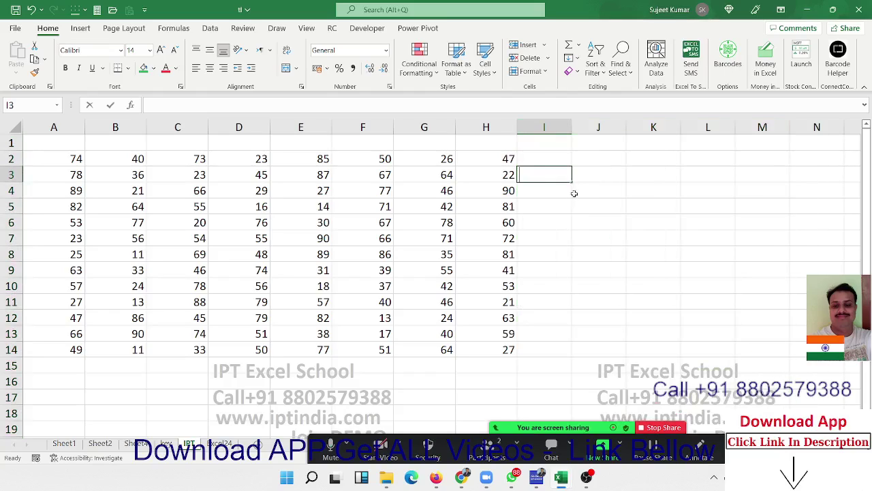
pyautogui.write('s')
pyautogui.click(582, 165)
pyautogui.write('s')
pyautogui.click(655, 173)
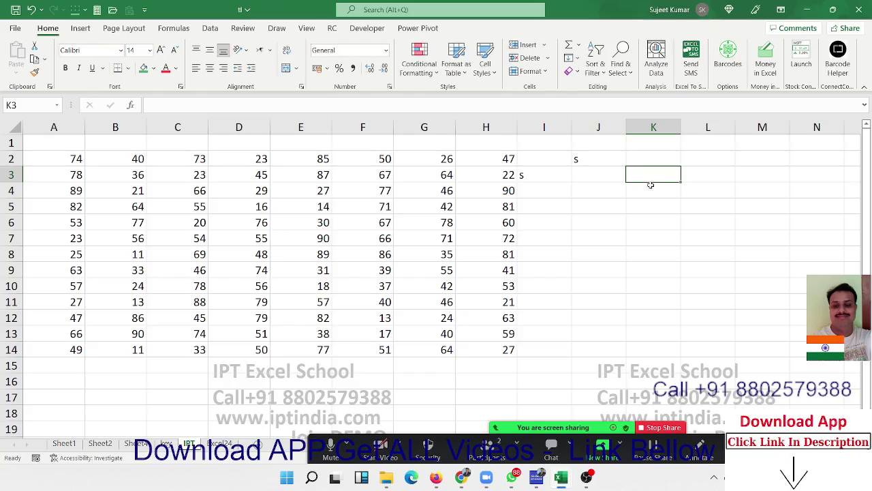
pyautogui.write('s')
pyautogui.click(217, 200)
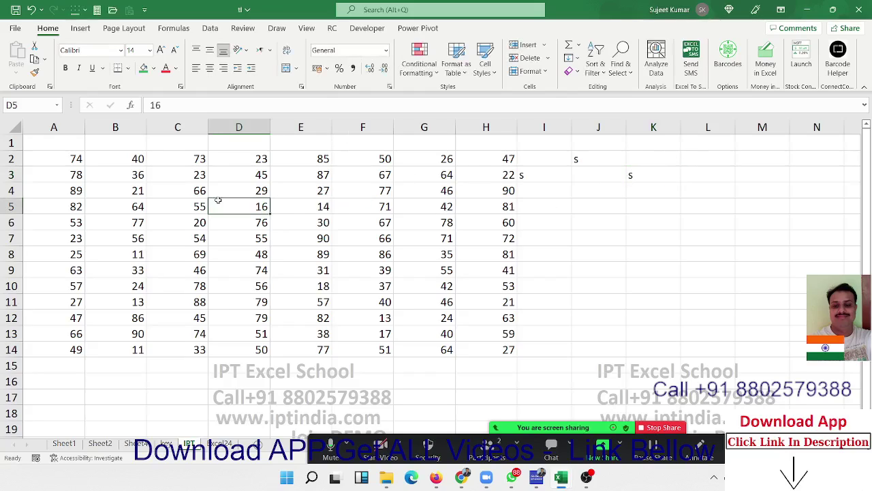
pyautogui.hotkey('ctrl', 'a')
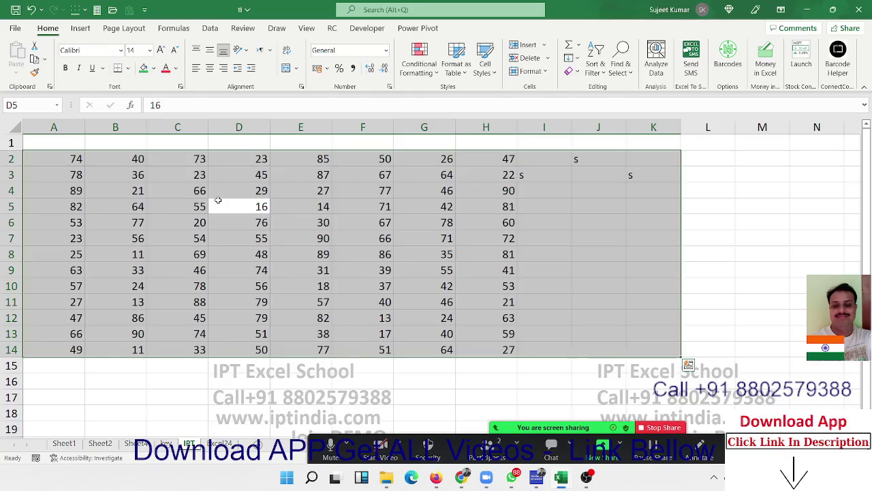
pyautogui.click(548, 187)
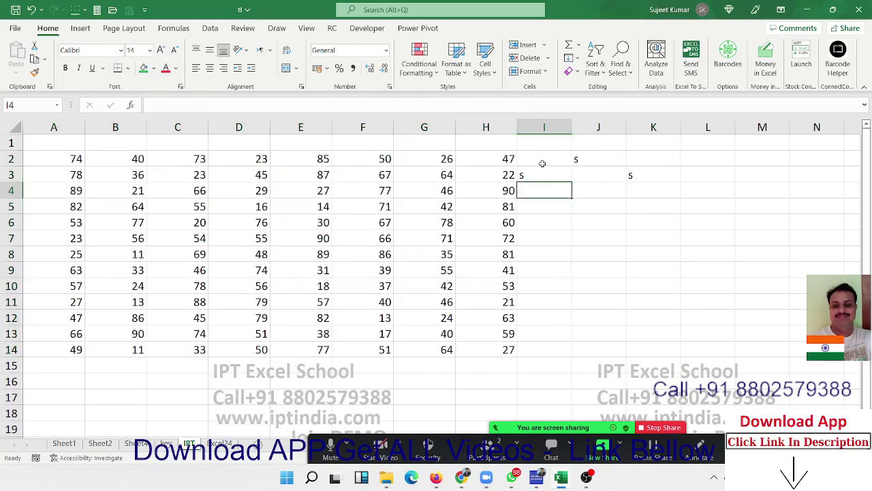
pyautogui.moveTo(543, 164)
pyautogui.mouseDown()
pyautogui.moveTo(594, 165)
pyautogui.moveTo(632, 193)
pyautogui.mouseUp()
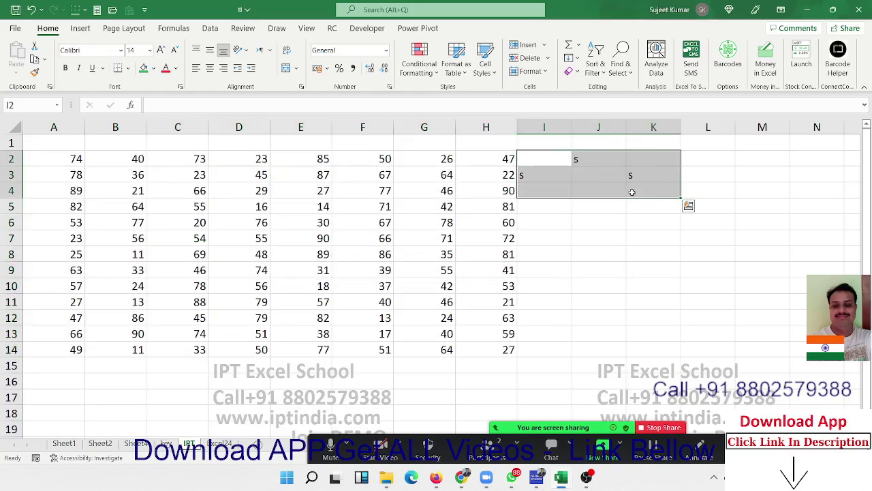
pyautogui.press('Delete')
# - Select cells A2, A14 and A2:A8, then step up and down column A
pyautogui.click(268, 194)
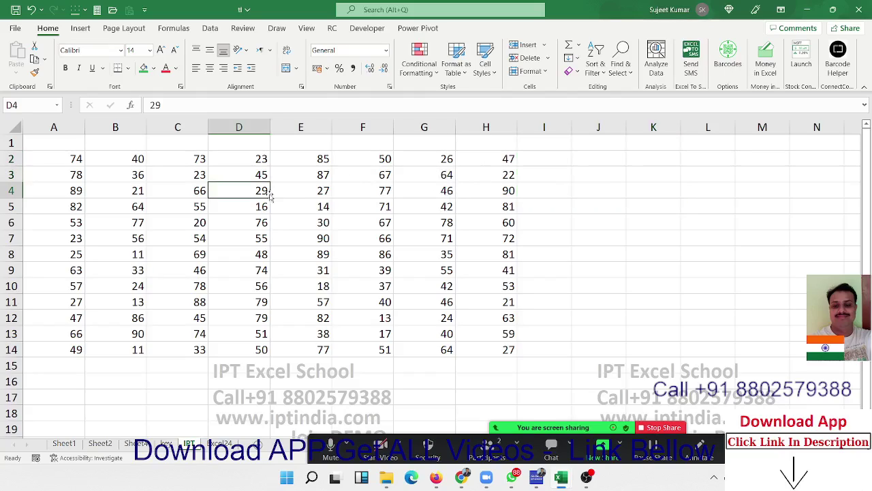
pyautogui.click(79, 158)
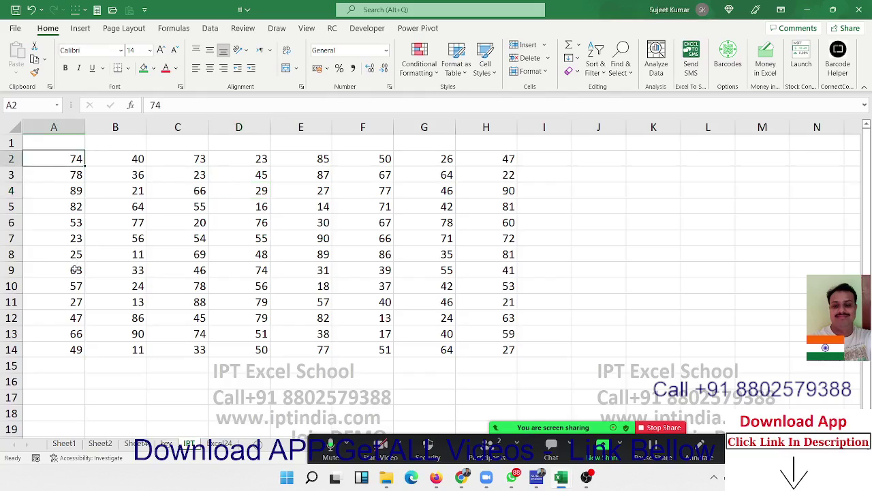
pyautogui.click(78, 351)
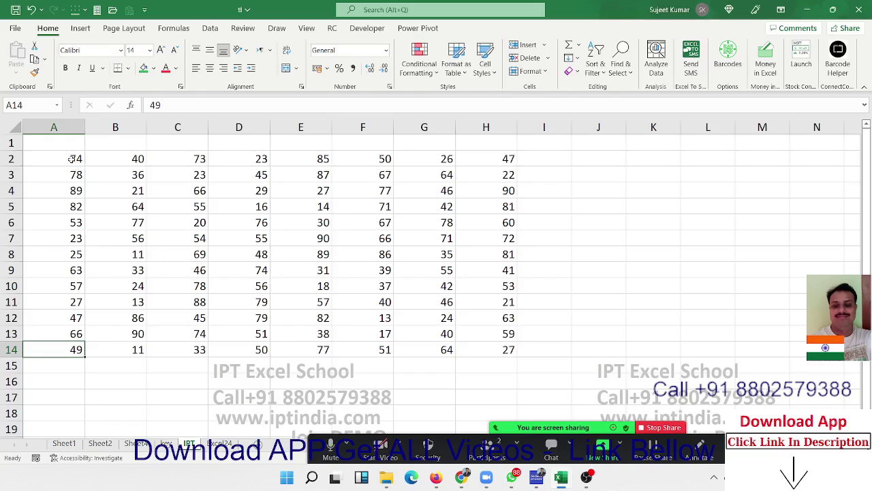
pyautogui.moveTo(72, 160)
pyautogui.mouseDown()
pyautogui.moveTo(70, 256)
pyautogui.moveTo(78, 161)
pyautogui.mouseUp()
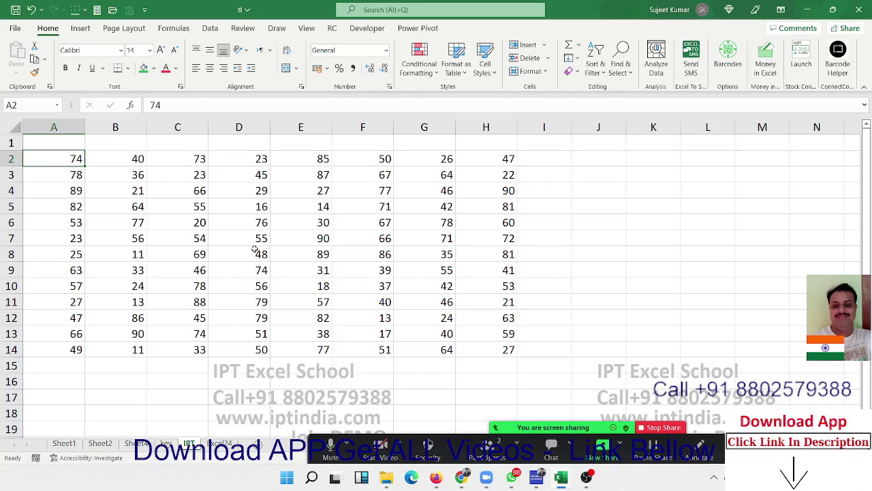
pyautogui.press('ctrl')
pyautogui.press('Down')
pyautogui.press('Down')
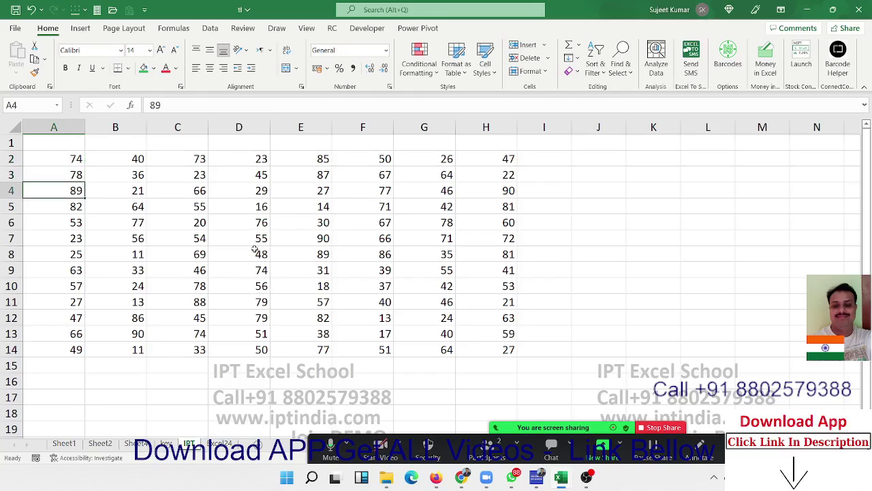
pyautogui.press('Down')
pyautogui.press('Down')
pyautogui.press('Down')
pyautogui.press('Down')
pyautogui.press('Down')
pyautogui.press('Down')
pyautogui.press('Down')
pyautogui.press('Down')
pyautogui.press('Down')
pyautogui.press('Up')
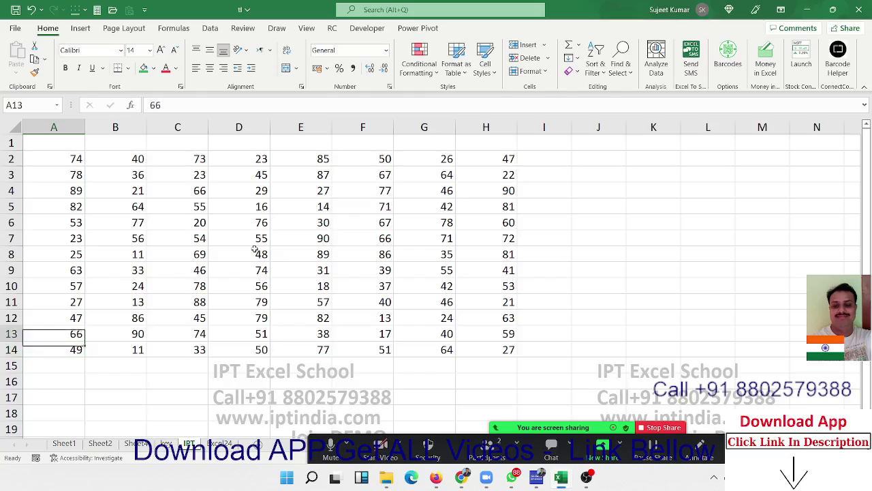
pyautogui.press('Up')
pyautogui.press('Up')
pyautogui.press('Up')
pyautogui.press('Up')
pyautogui.press('Up')
pyautogui.press('Up')
pyautogui.press('Up')
pyautogui.press('Up')
pyautogui.press('Up')
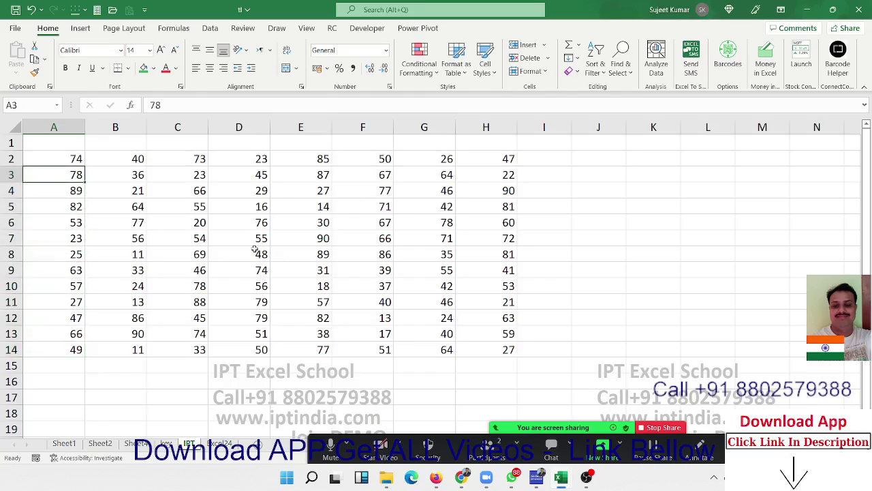
pyautogui.press('Up')
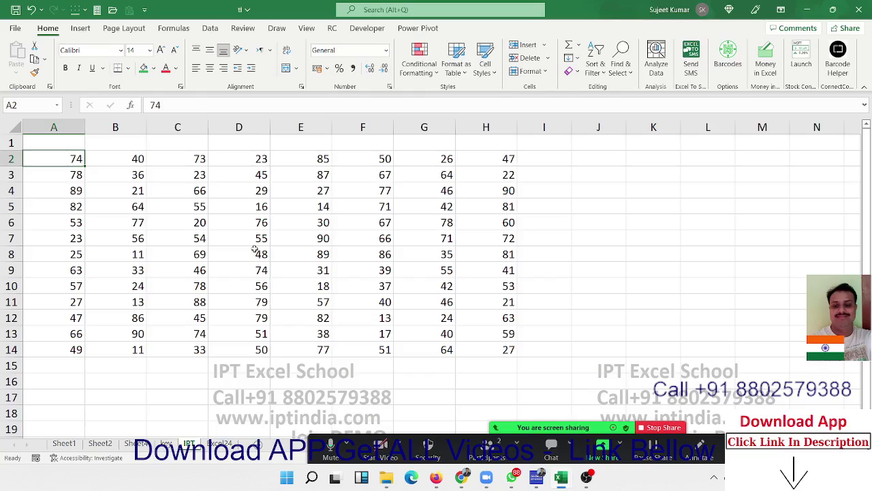
# - Jump around the corners of the A2:H14 grid with Ctrl+arrow keys, ending at A2
pyautogui.hotkey('ctrl', 'Down')
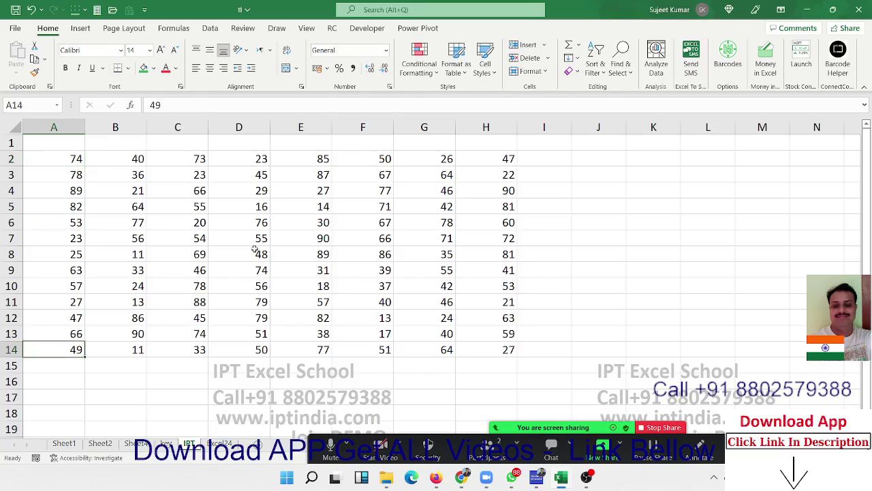
pyautogui.hotkey('ctrl', 'Right')
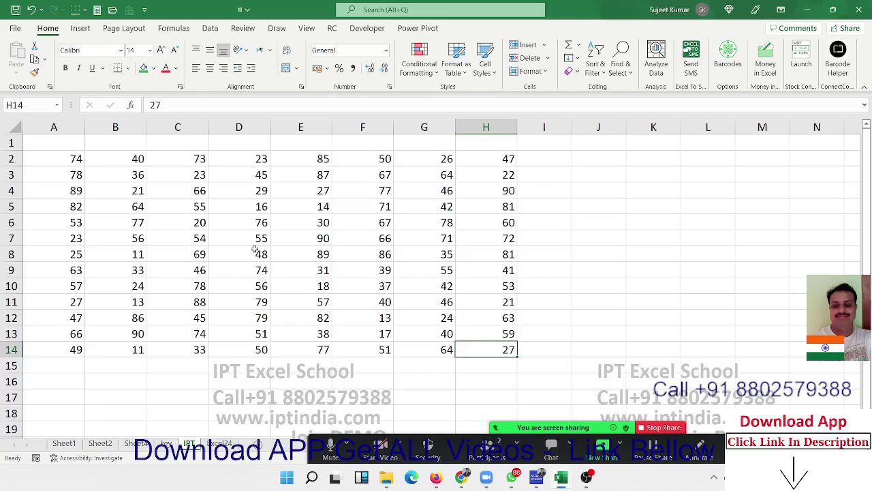
pyautogui.hotkey('ctrl', 'Up')
pyautogui.hotkey('ctrl', 'Left')
pyautogui.hotkey('ctrl', 'Down')
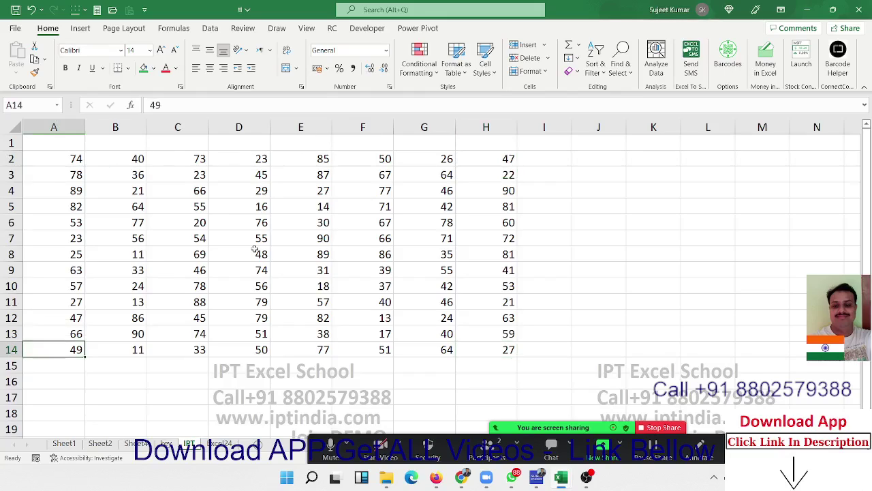
pyautogui.hotkey('ctrl', 'Right')
pyautogui.hotkey('ctrl', 'Up')
pyautogui.hotkey('ctrl', 'Left')
pyautogui.hotkey('ctrl', 'Down')
pyautogui.hotkey('ctrl', 'Right')
pyautogui.hotkey('ctrl', 'Up')
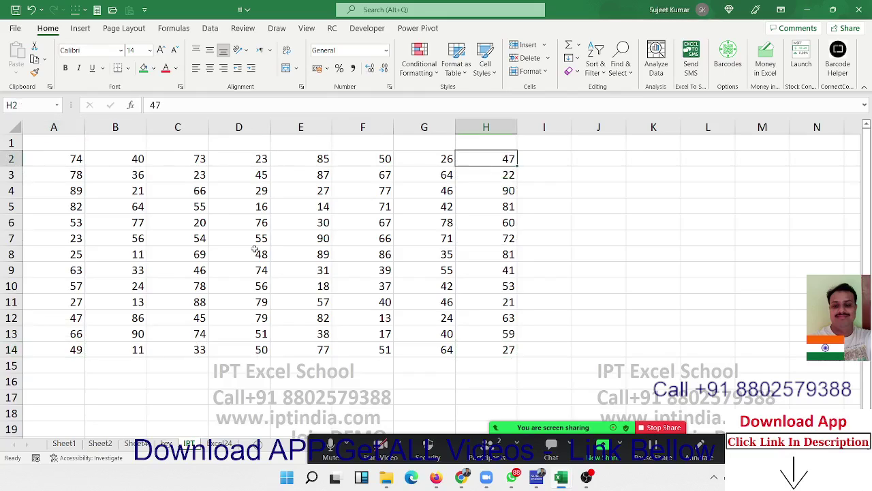
pyautogui.hotkey('ctrl', 'Left')
pyautogui.hotkey('ctrl', 'Down')
pyautogui.hotkey('ctrl', 'Right')
pyautogui.hotkey('ctrl', 'Up')
pyautogui.hotkey('ctrl', 'Left')
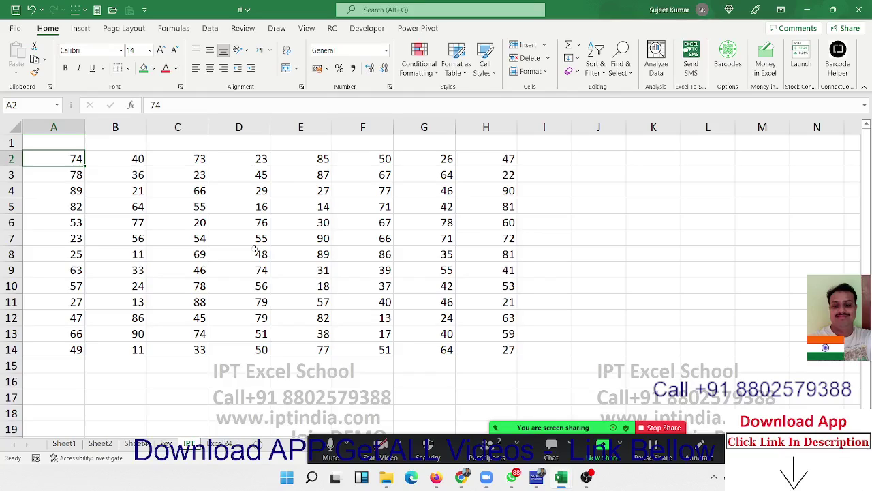
pyautogui.hotkey('ctrl', 'Down')
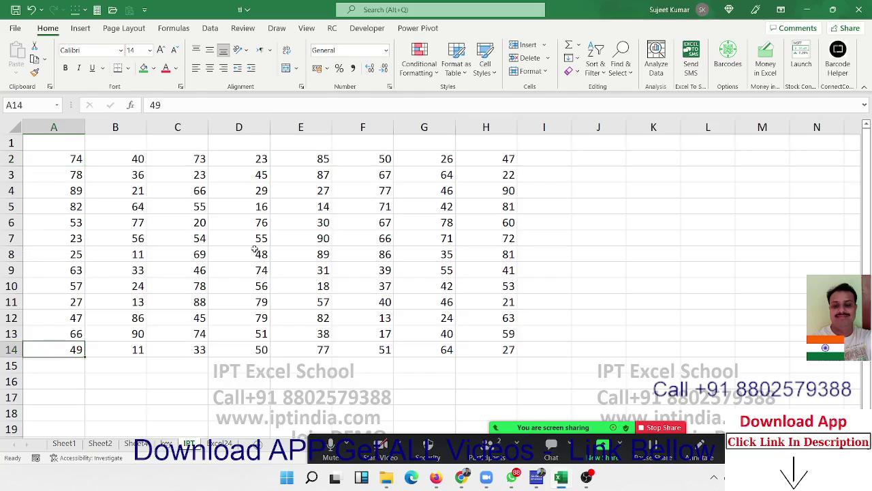
pyautogui.hotkey('ctrl', 'Right')
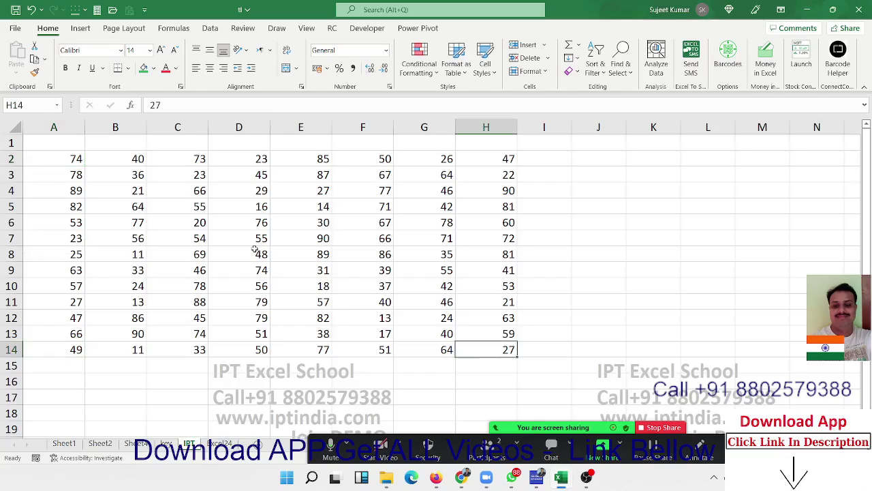
pyautogui.hotkey('ctrl', 'Up')
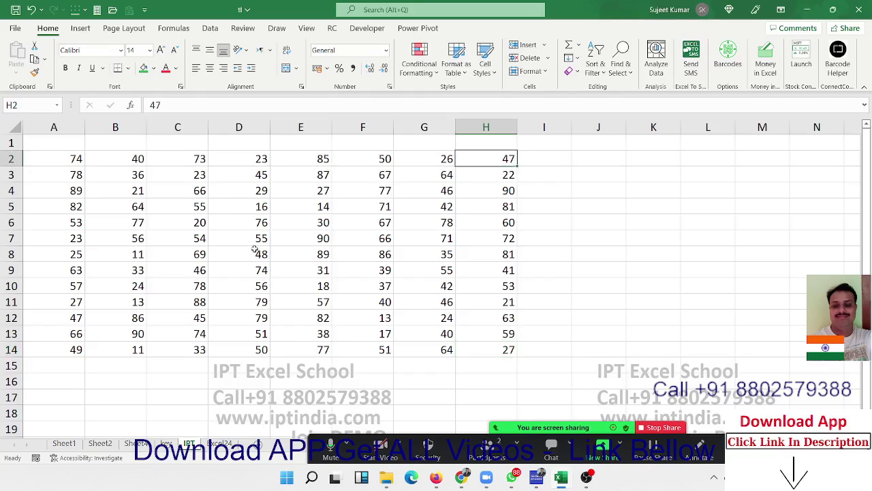
pyautogui.hotkey('ctrl', 'Left')
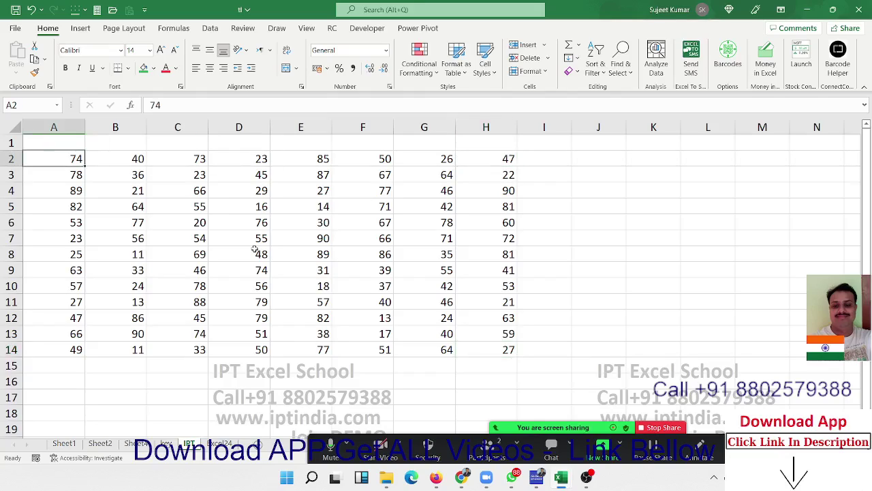
# - Clear the value 25 from A8 and test Ctrl+Down/Up jumps around the gap
pyautogui.press('Down')
pyautogui.press('Down')
pyautogui.press('Down')
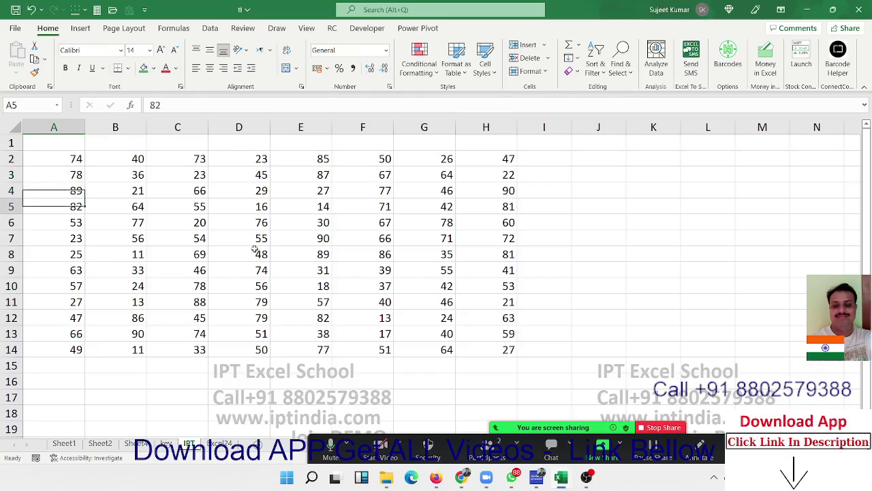
pyautogui.press('Down')
pyautogui.press('Down')
pyautogui.press('Down')
pyautogui.press('Delete')
pyautogui.press('Up')
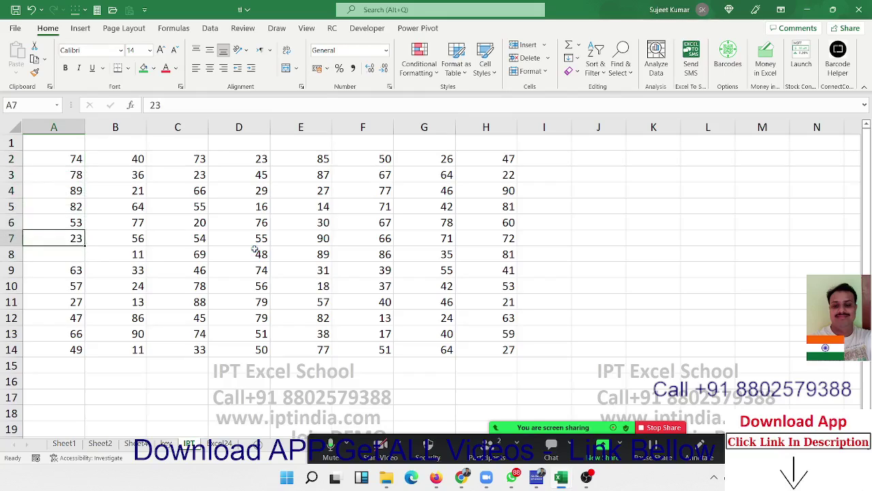
pyautogui.press('Up')
pyautogui.press('Up')
pyautogui.press('Up')
pyautogui.press('Up')
pyautogui.press('Up')
pyautogui.hotkey('ctrl', 'Down')
pyautogui.hotkey('ctrl', 'Down')
pyautogui.hotkey('ctrl', 'Down')
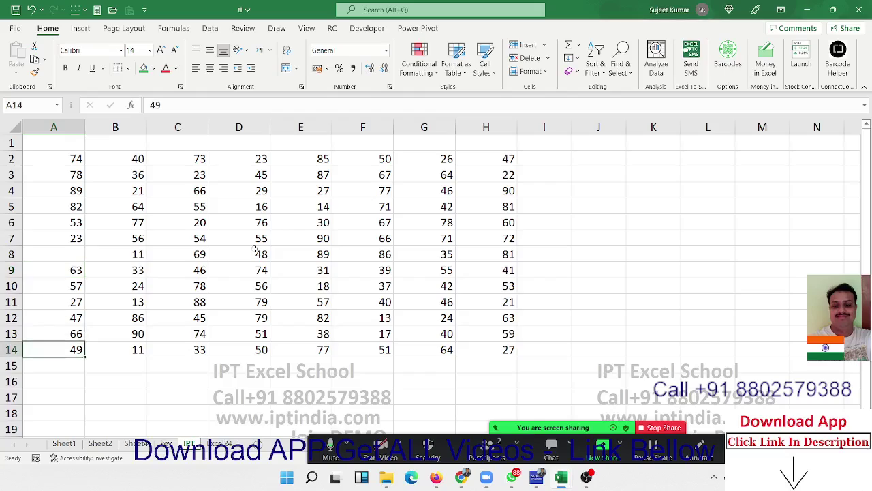
pyautogui.hotkey('ctrl', 'Up')
pyautogui.hotkey('ctrl', 'Up')
# - Enter 65 in the blank cell A8
pyautogui.press('Down')
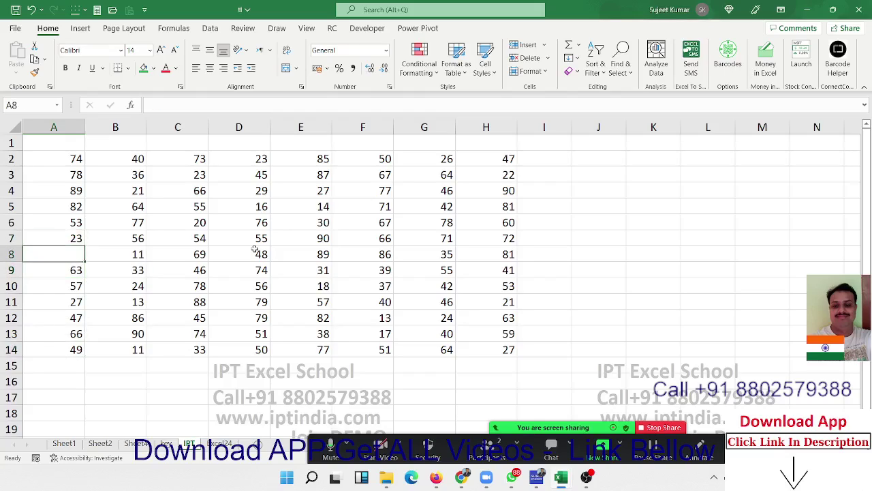
pyautogui.write('65')
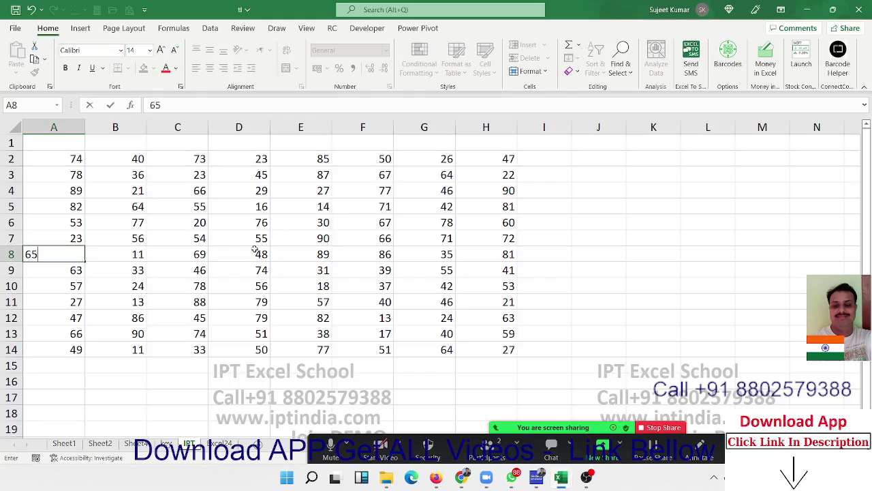
pyautogui.hotkey('ctrl', 'Up')
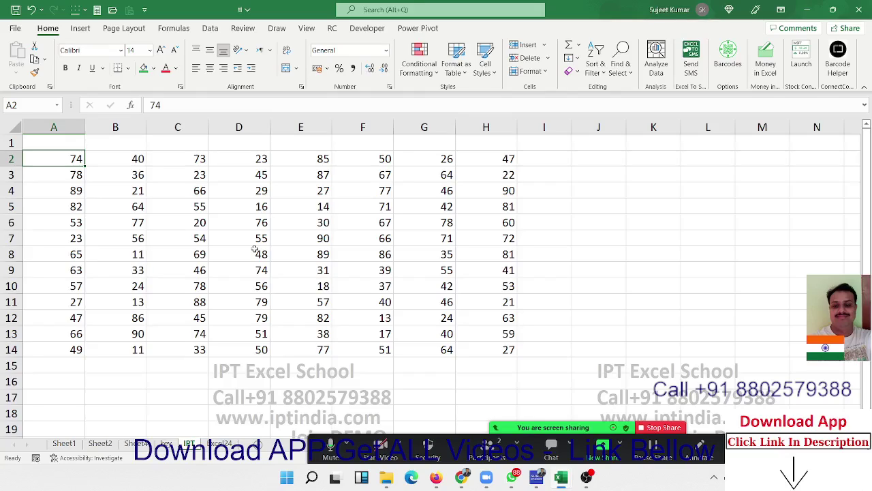
# - Jump to the used range's end, return to A1, and select A1:K14
pyautogui.hotkey('ctrl', 'End')
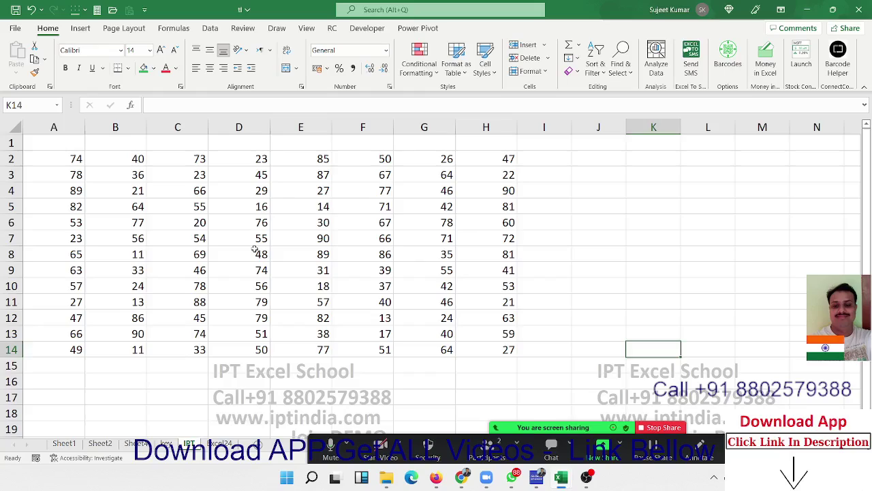
pyautogui.hotkey('ctrl', 'Home')
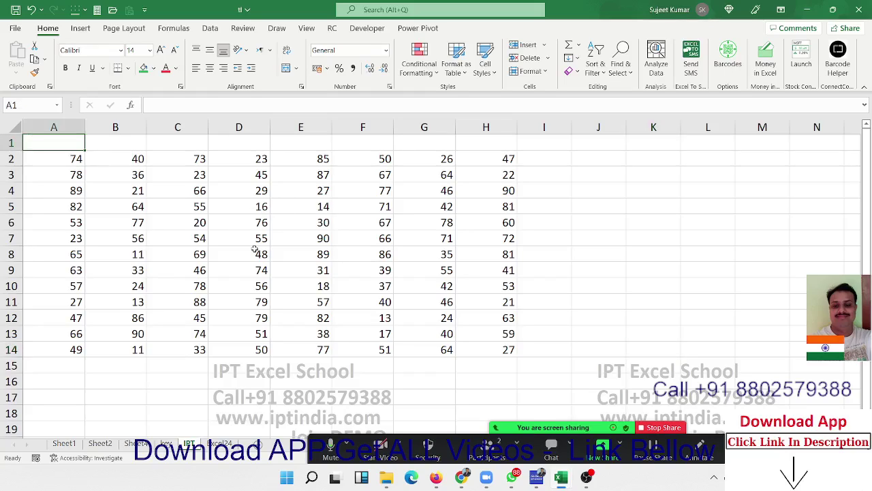
pyautogui.hotkey('ctrl', 'shift', 'End')
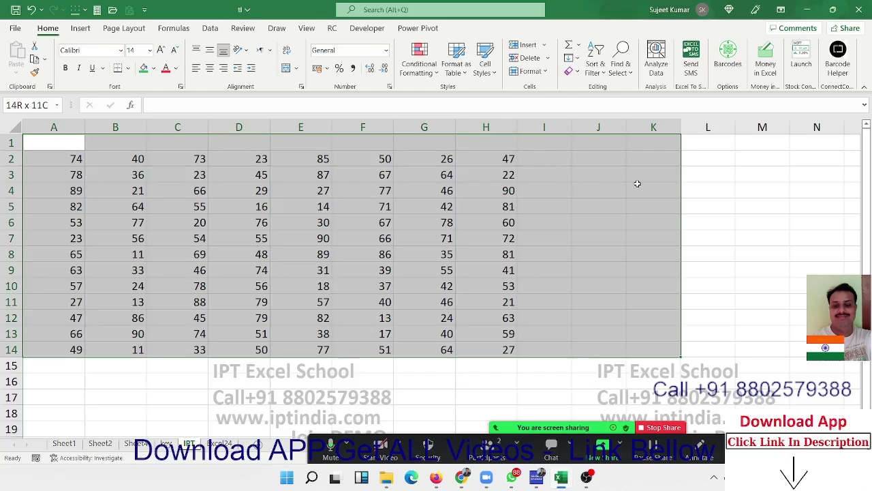
# - Copy the grid A2:H14 and paste it into Sheet3 at A1
pyautogui.moveTo(462, 226); pyautogui.dragTo(460, 238)
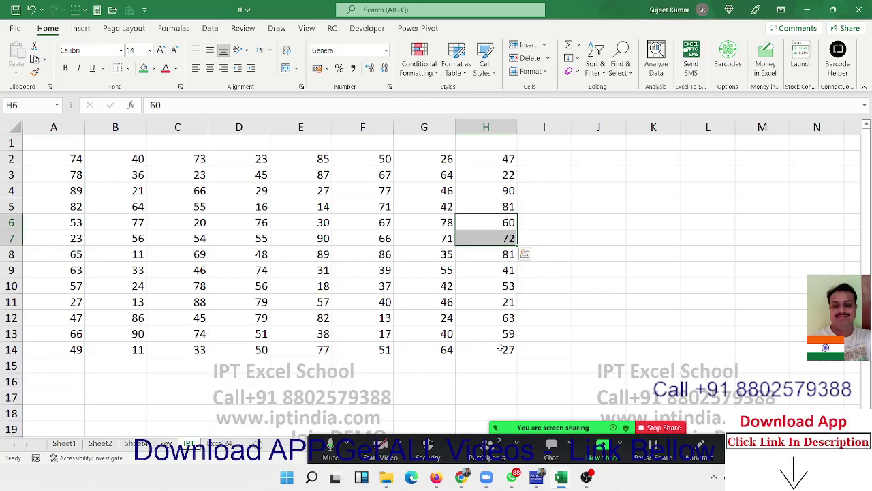
pyautogui.moveTo(501, 348); pyautogui.dragTo(73, 163)
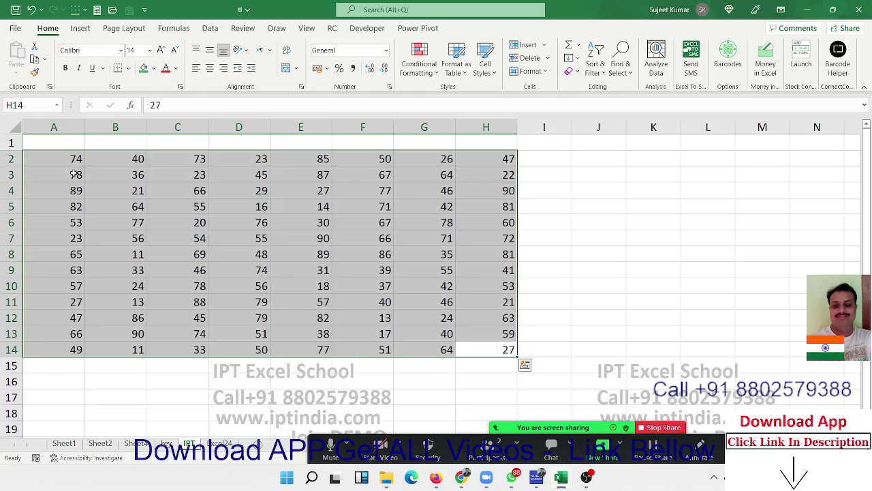
pyautogui.hotkey('ctrl', 'c')
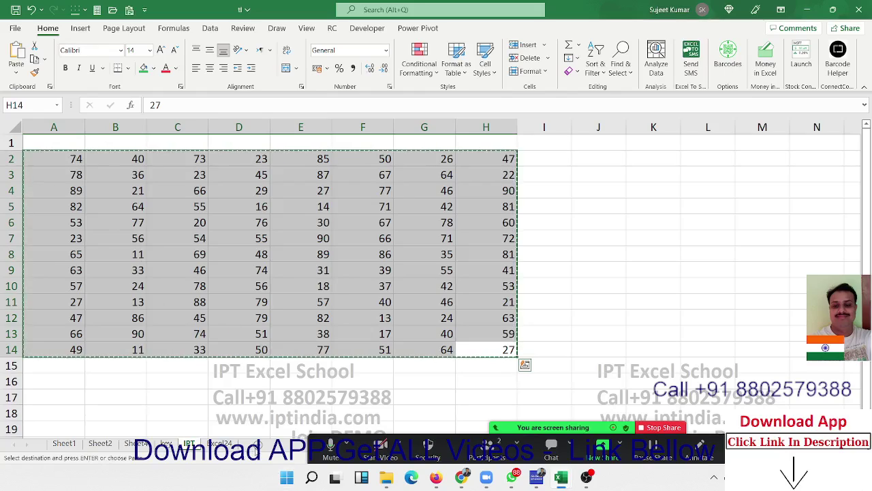
pyautogui.click(218, 442)
pyautogui.hotkey('ctrl', 'v')
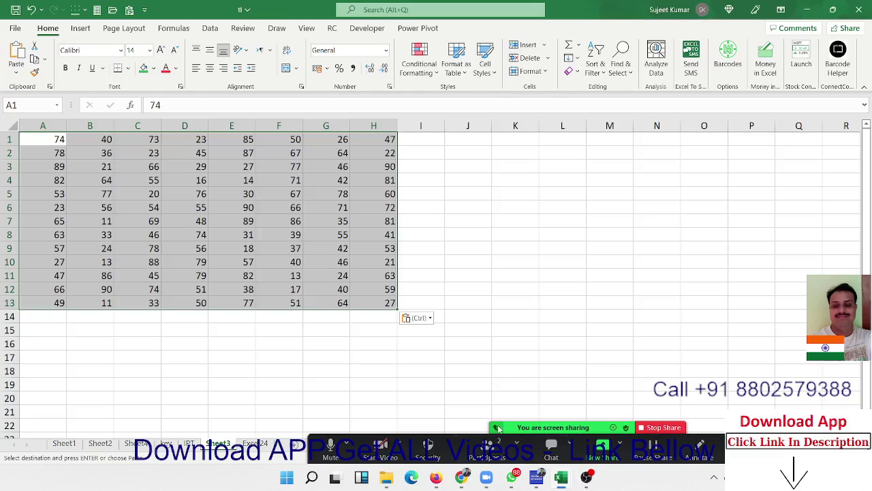
pyautogui.moveTo(498, 428); pyautogui.dragTo(498, 36)
pyautogui.click(498, 10)
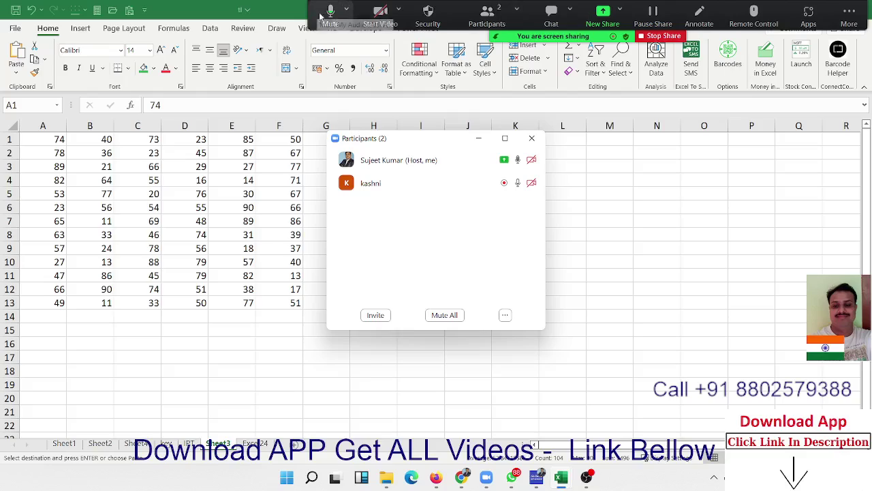
pyautogui.click(346, 13)
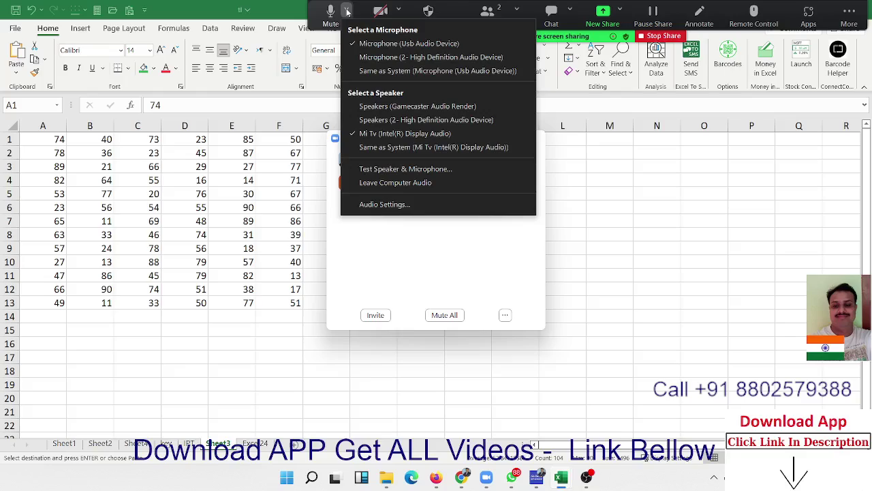
pyautogui.click(382, 43)
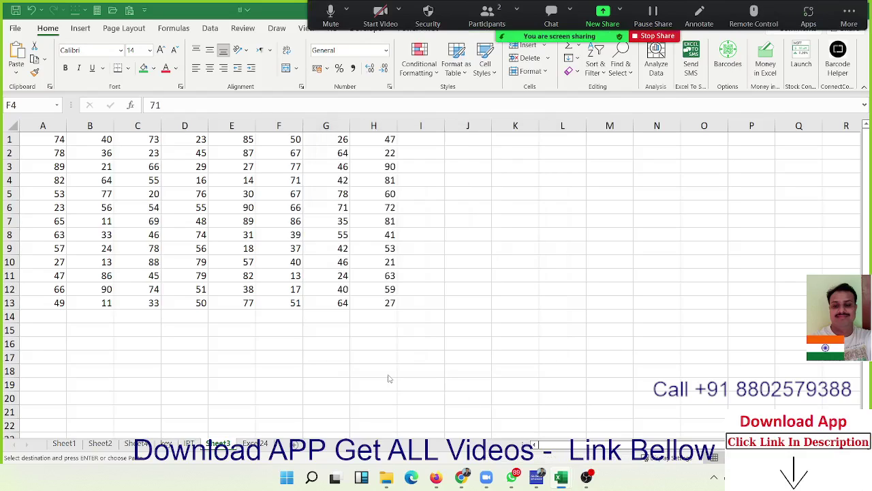
pyautogui.hotkey('ctrl', 'v')
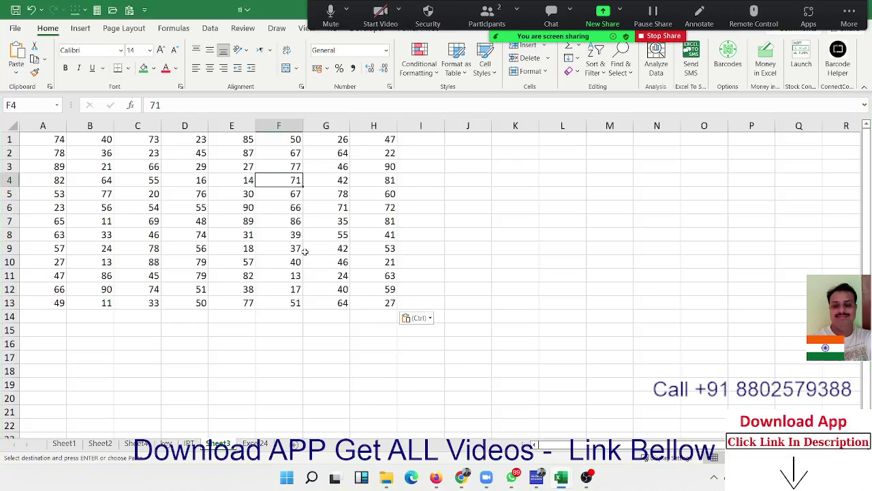
pyautogui.click(305, 250)
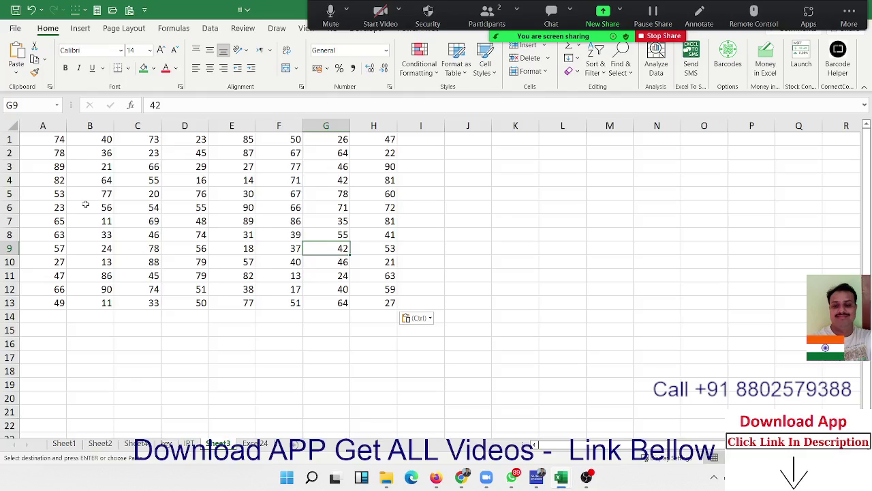
pyautogui.click(51, 152)
pyautogui.hotkey('ctrl', 'a')
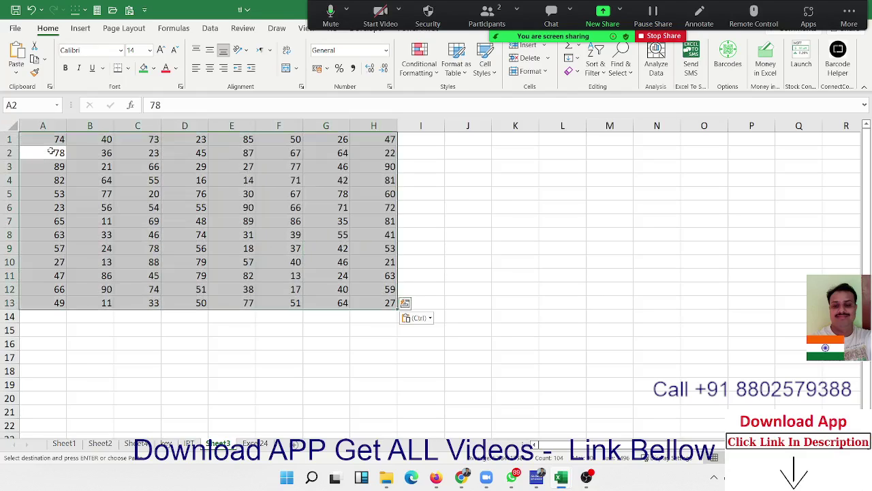
pyautogui.hotkey('ctrl', 'Home')
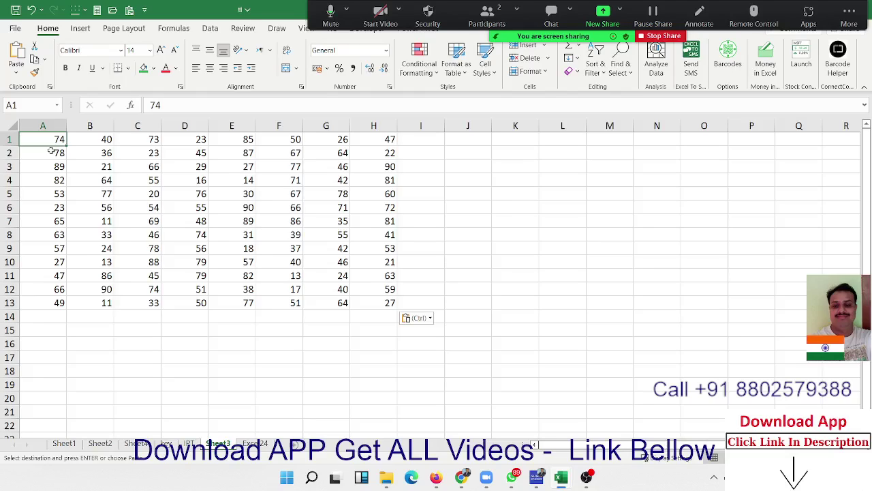
pyautogui.hotkey('ctrl', 'a')
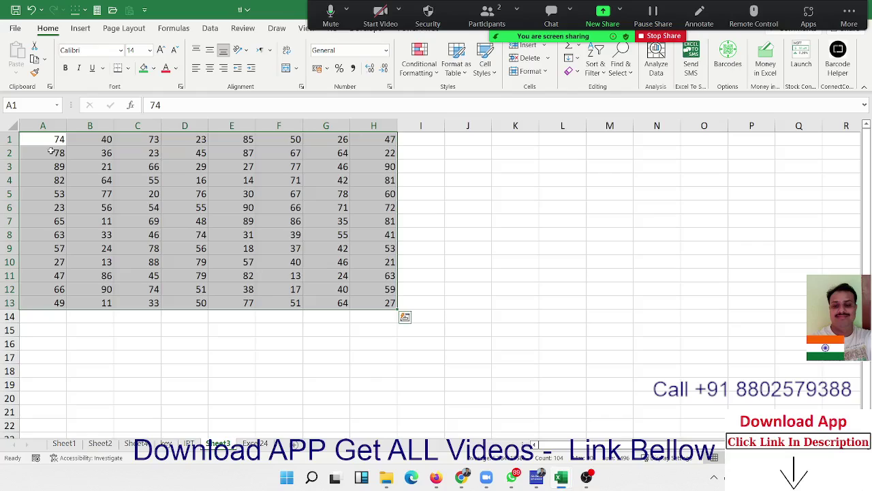
pyautogui.click(51, 151)
pyautogui.click(54, 139)
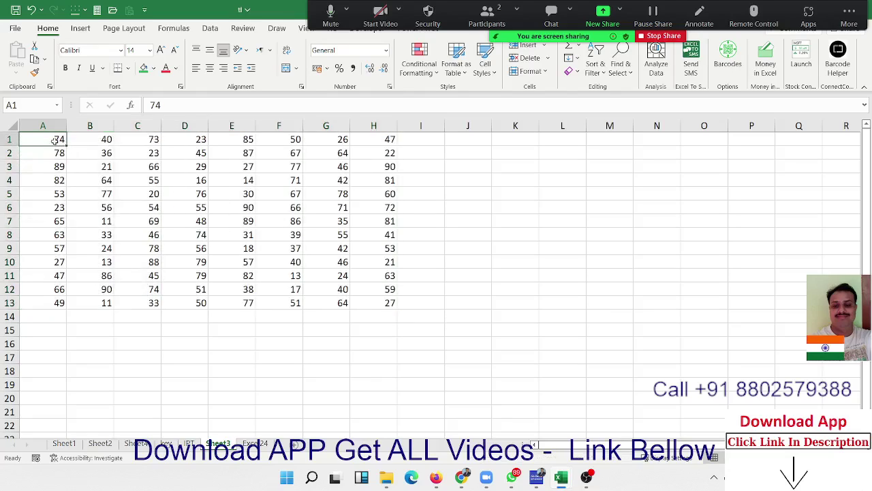
pyautogui.press('End')
pyautogui.press('Right')
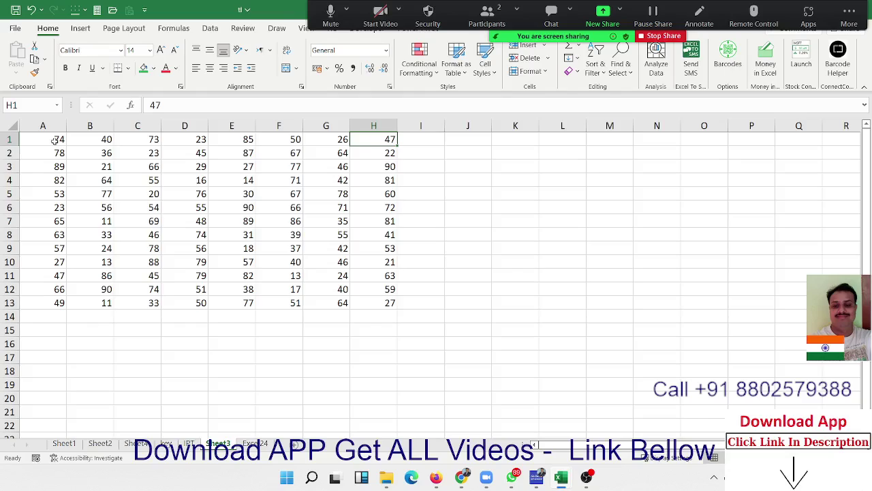
# - Select A1:H13 from A1 with Ctrl+Shift+Right and Ctrl+Shift+Down, twice
pyautogui.click(55, 140)
pyautogui.hotkey('ctrl', 'shift', 'Right')
pyautogui.hotkey('ctrl', 'shift', 'Down')
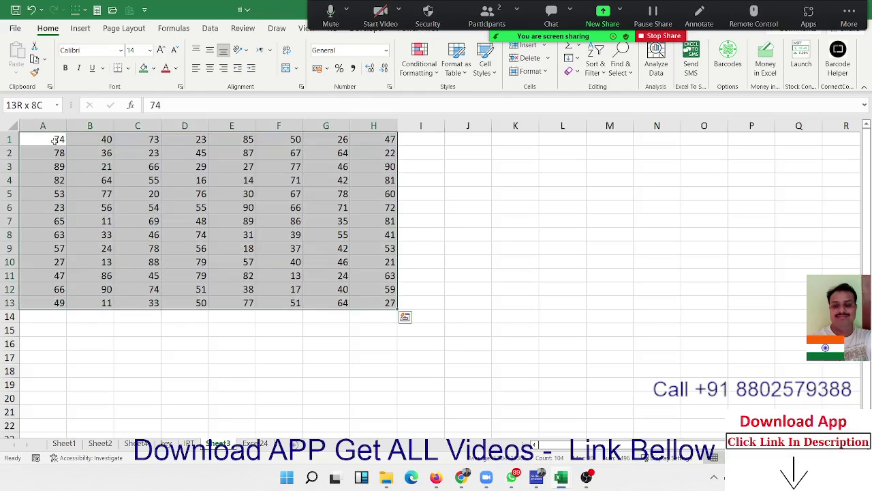
pyautogui.click(55, 140)
pyautogui.hotkey('ctrl', 'shift', 'Right')
pyautogui.hotkey('ctrl', 'shift', 'Down')
pyautogui.click(92, 152)
pyautogui.click(60, 140)
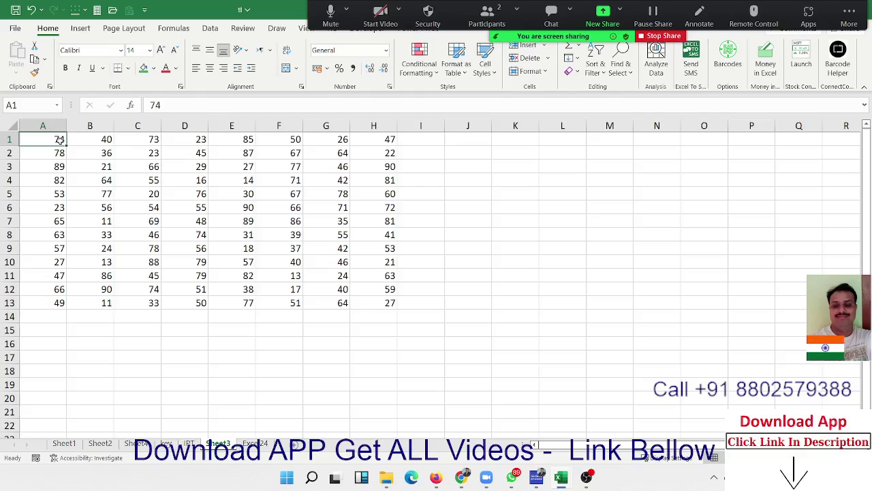
# - Jump to H13, then select the whole A1:H13 block with Ctrl+A from A1 and H13
pyautogui.hotkey('ctrl', 'Right')
pyautogui.hotkey('ctrl', 'Down')
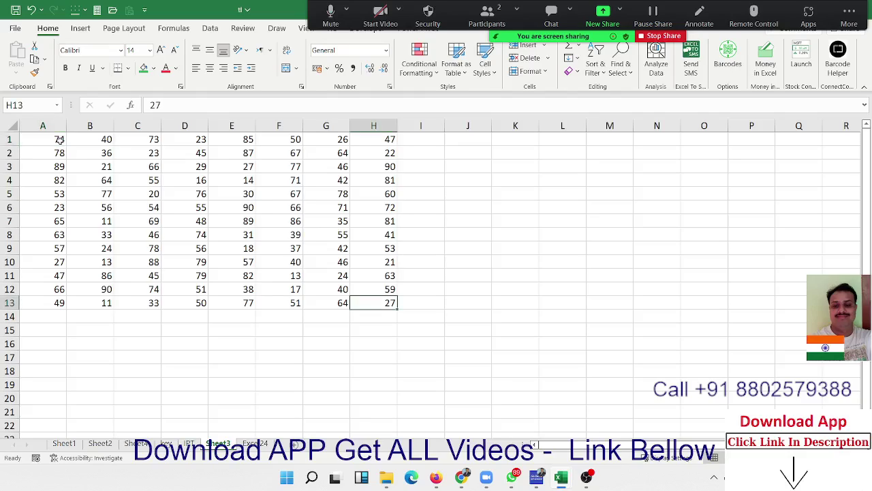
pyautogui.click(60, 140)
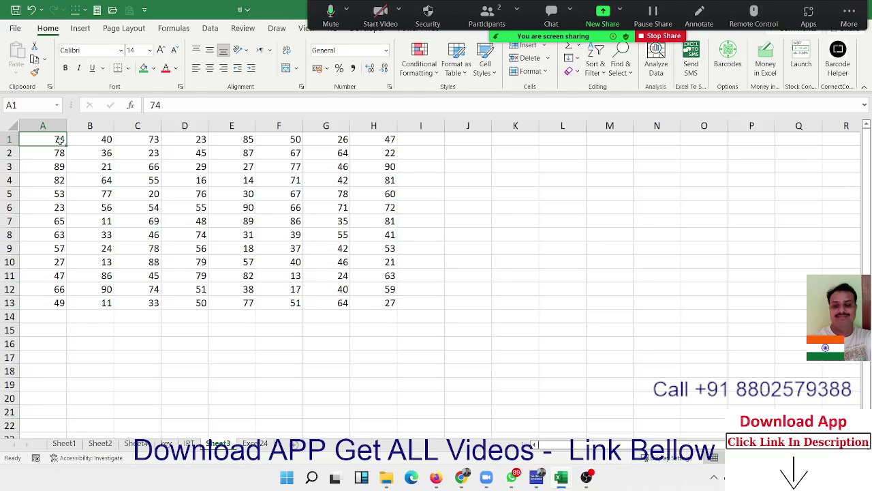
pyautogui.hotkey('ctrl', 'a')
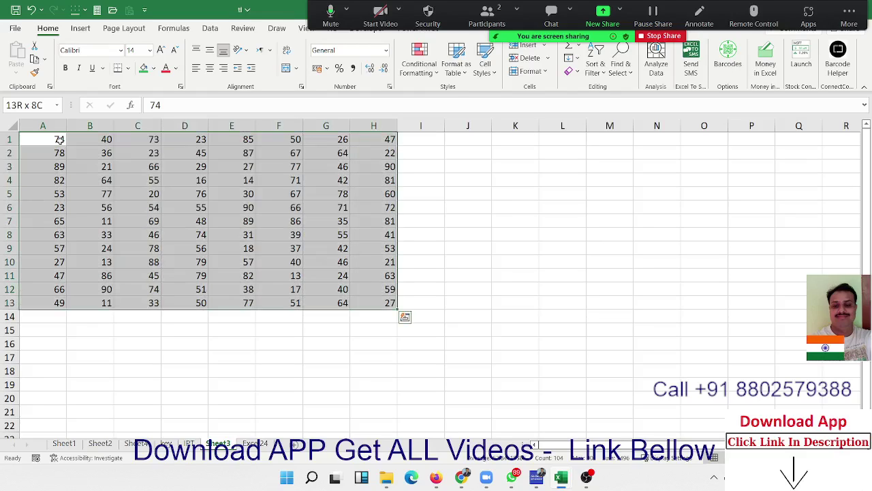
pyautogui.click(384, 300)
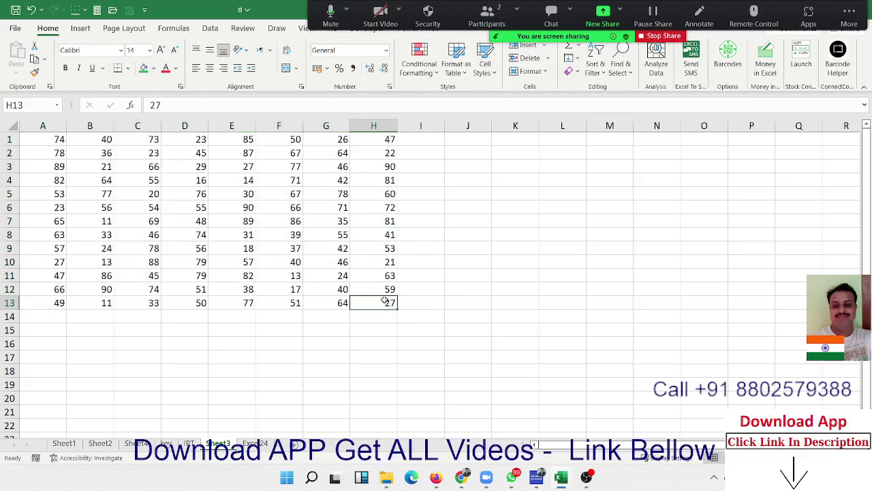
pyautogui.hotkey('ctrl', 'a')
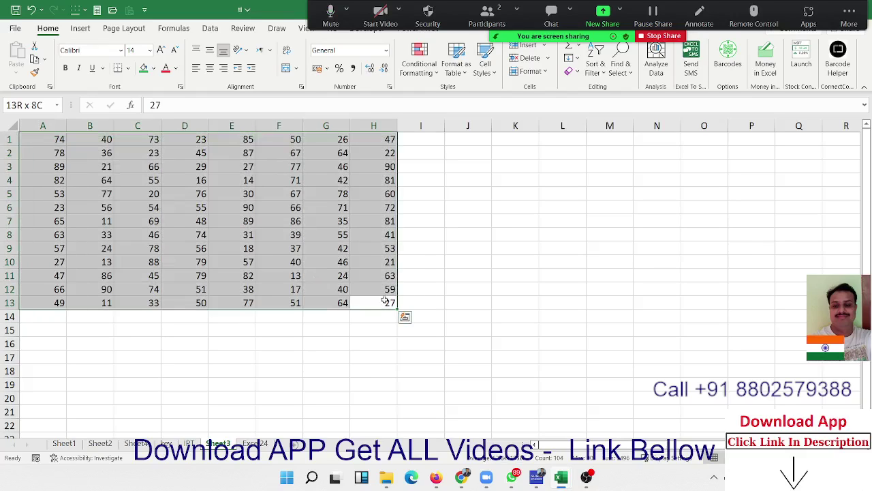
pyautogui.click(315, 275)
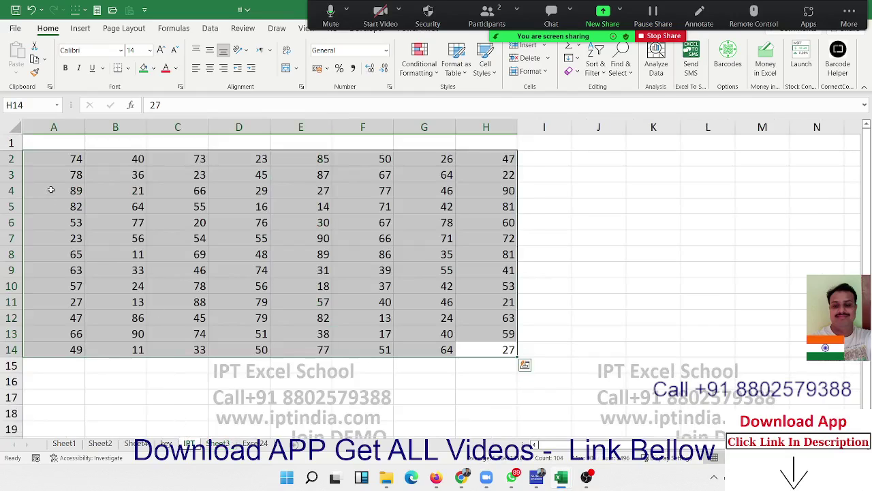
pyautogui.click(50, 191)
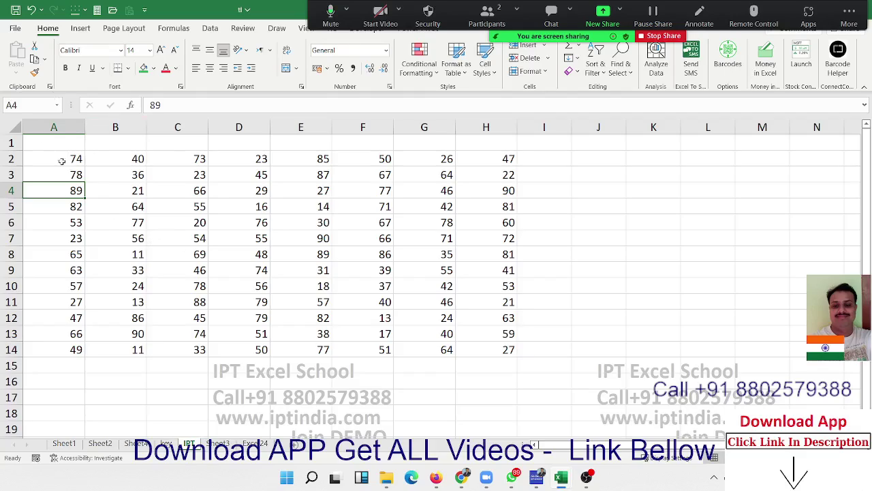
pyautogui.click(483, 351)
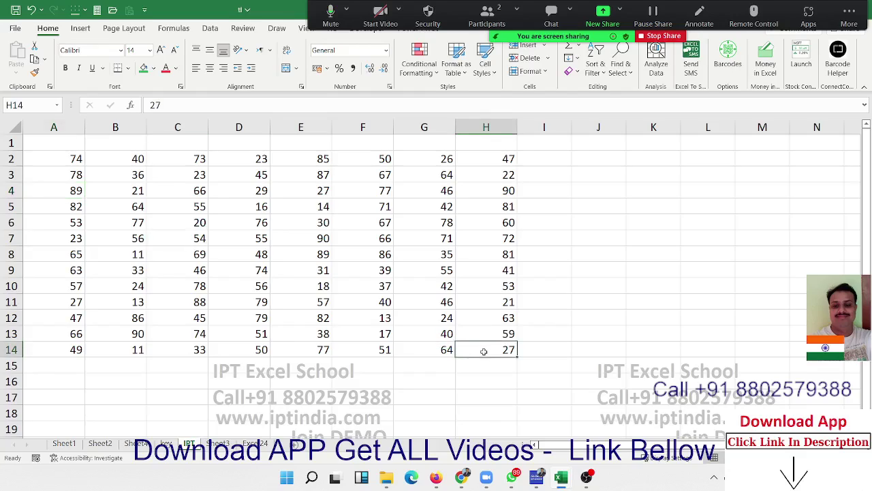
pyautogui.hotkey('ctrl', 'shift', 'Home')
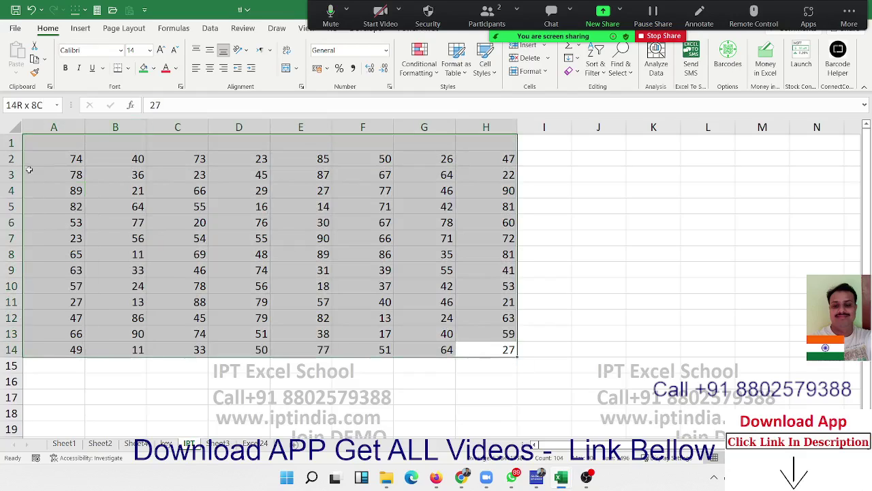
pyautogui.click(60, 158)
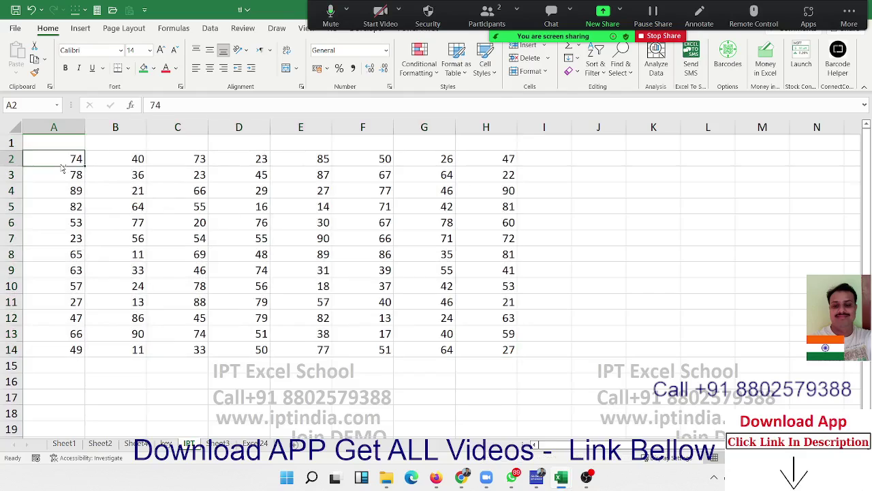
pyautogui.hotkey('ctrl', 'shift', 'End')
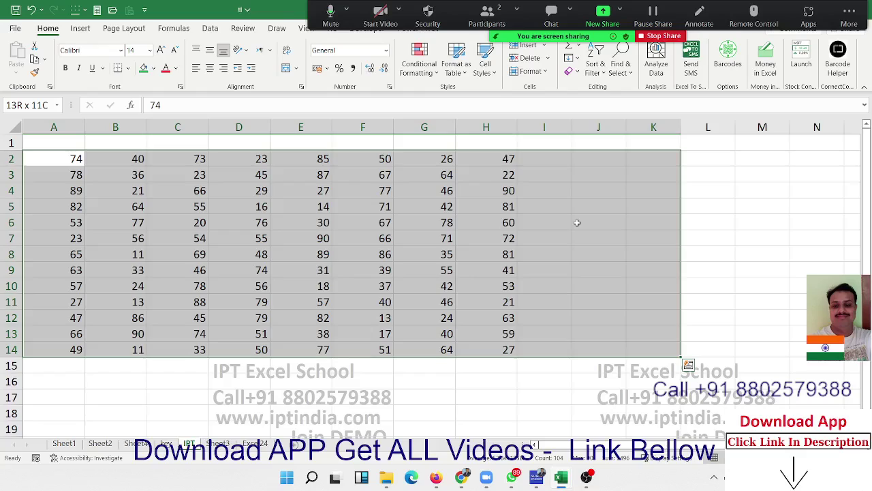
pyautogui.click(551, 208)
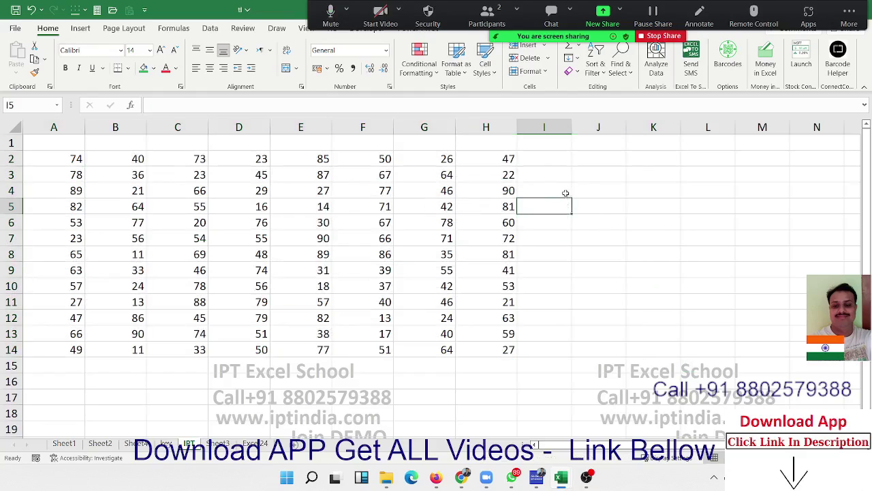
pyautogui.moveTo(563, 162)
pyautogui.mouseDown()
pyautogui.moveTo(615, 219)
pyautogui.moveTo(642, 345)
pyautogui.mouseUp()
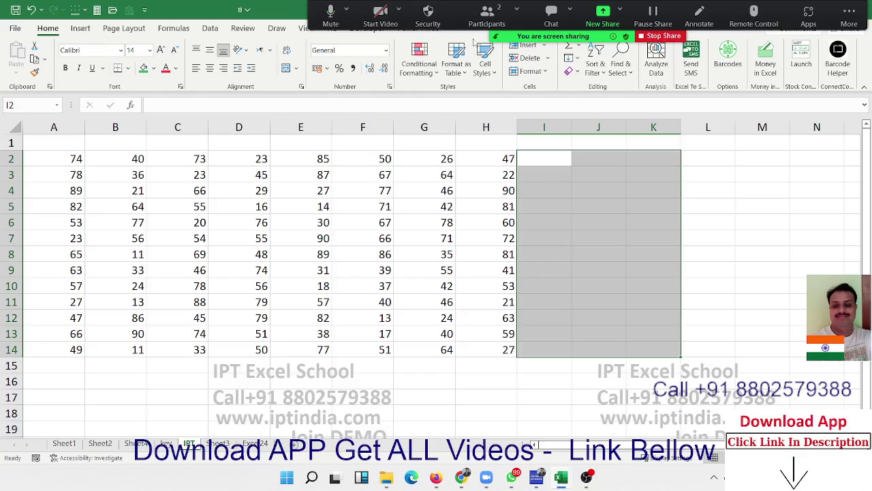
pyautogui.click(478, 243)
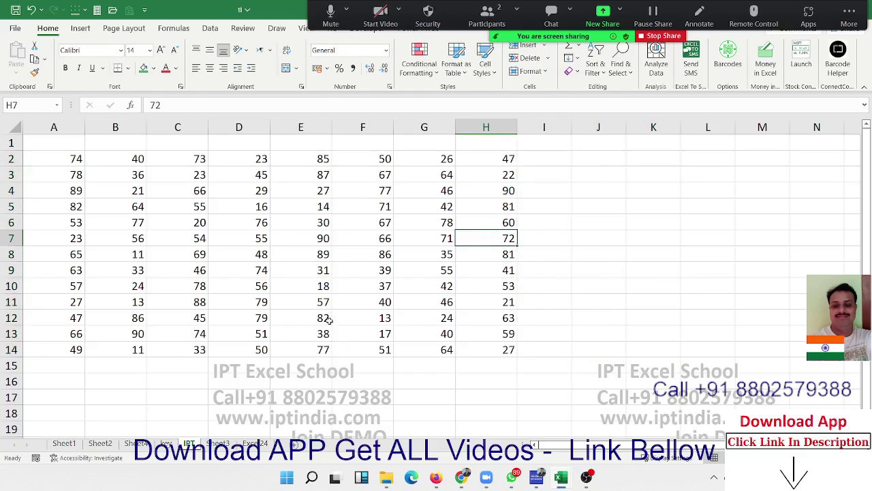
pyautogui.click(60, 159)
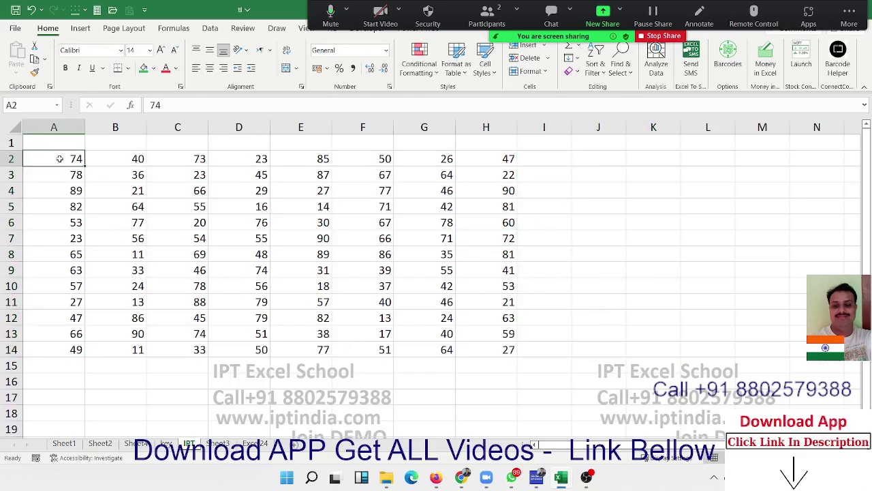
pyautogui.hotkey('ctrl', 'Down')
pyautogui.hotkey('ctrl', 'Right')
pyautogui.hotkey('ctrl', 'Up')
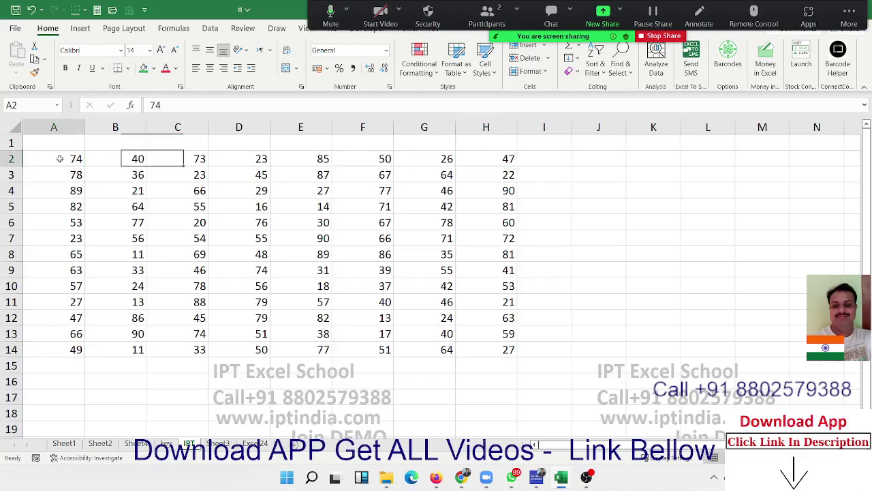
pyautogui.hotkey('ctrl', 'Left')
pyautogui.hotkey('ctrl', 'Down')
pyautogui.hotkey('ctrl', 'Right')
pyautogui.hotkey('ctrl', 'Up')
pyautogui.hotkey('ctrl', 'Left')
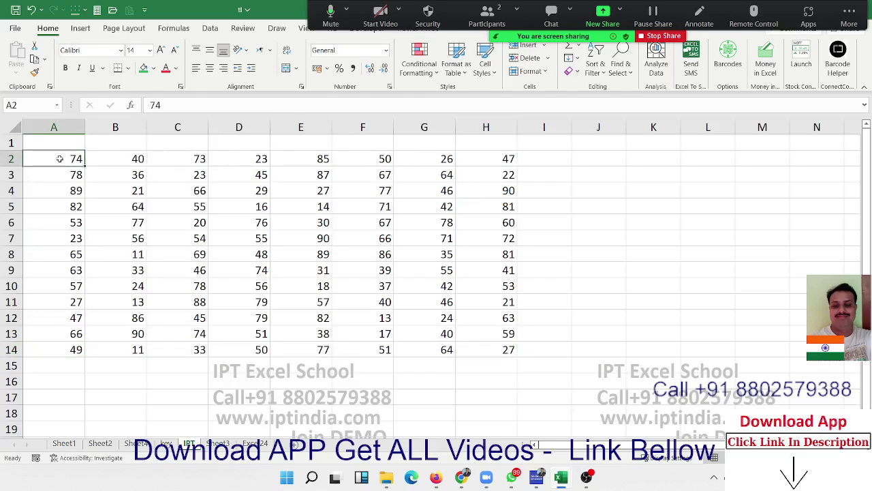
pyautogui.hotkey('ctrl', 'Down')
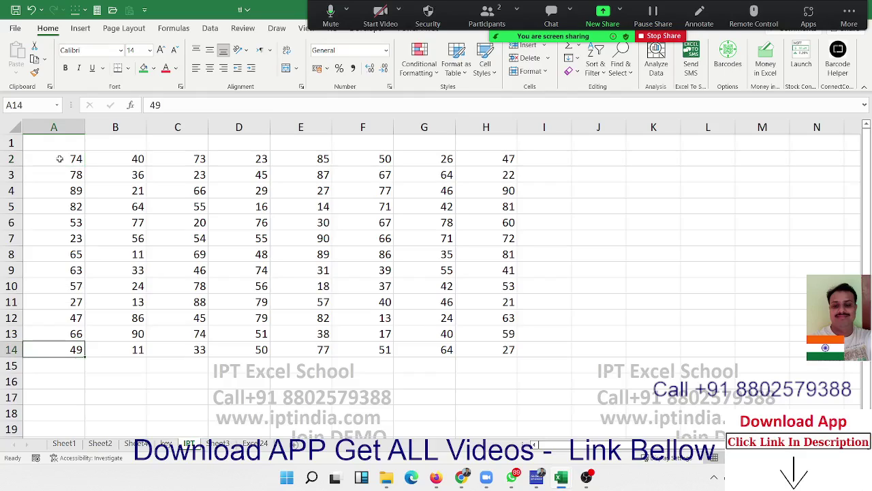
pyautogui.hotkey('ctrl', 'Right')
pyautogui.hotkey('ctrl', 'Up')
pyautogui.hotkey('ctrl', 'Left')
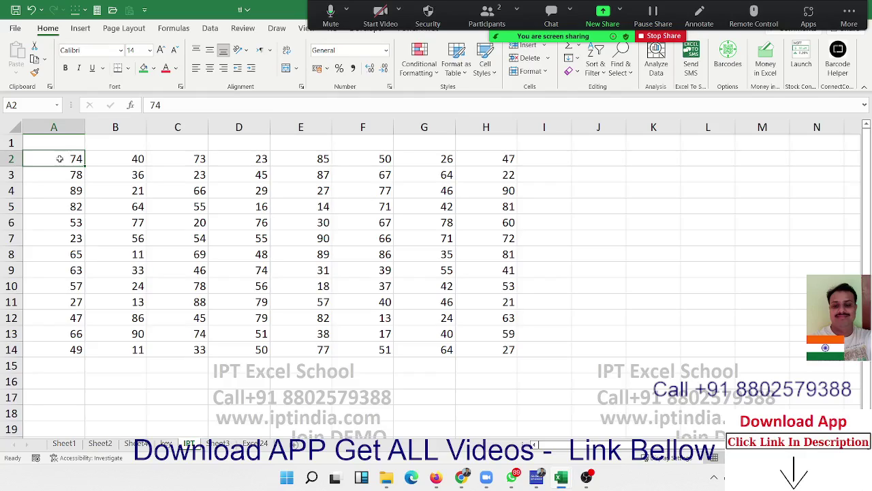
pyautogui.hotkey('ctrl', 'a')
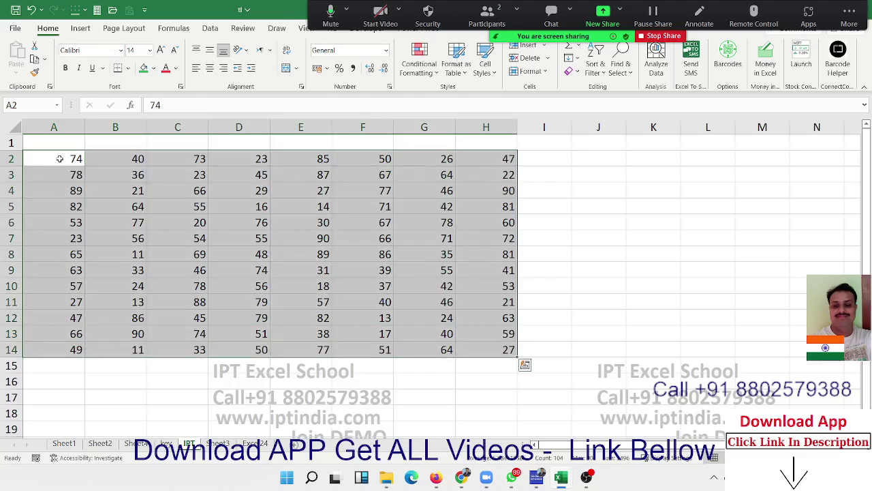
pyautogui.click(60, 158)
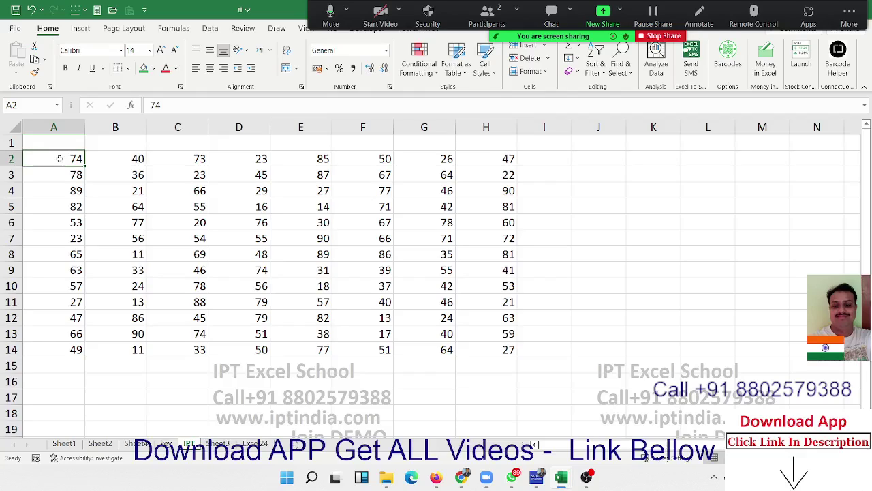
pyautogui.hotkey('ctrl', 'shift', 'Right')
pyautogui.hotkey('ctrl', 'shift', 'Down')
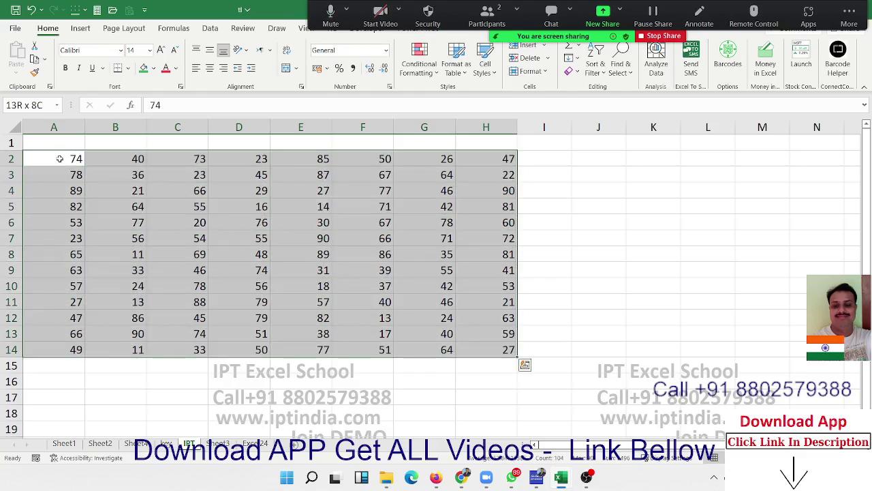
pyautogui.click(59, 158)
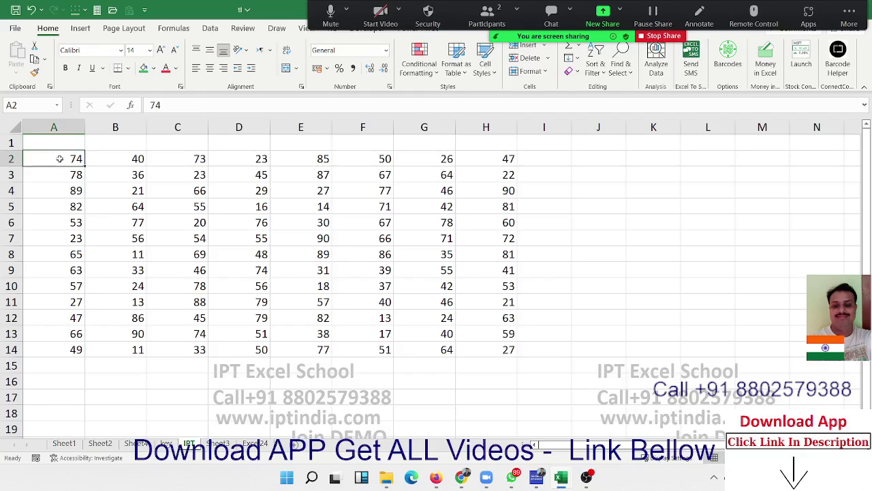
pyautogui.hotkey('ctrl', 'shift', 'Right')
pyautogui.hotkey('ctrl', 'shift', 'Down')
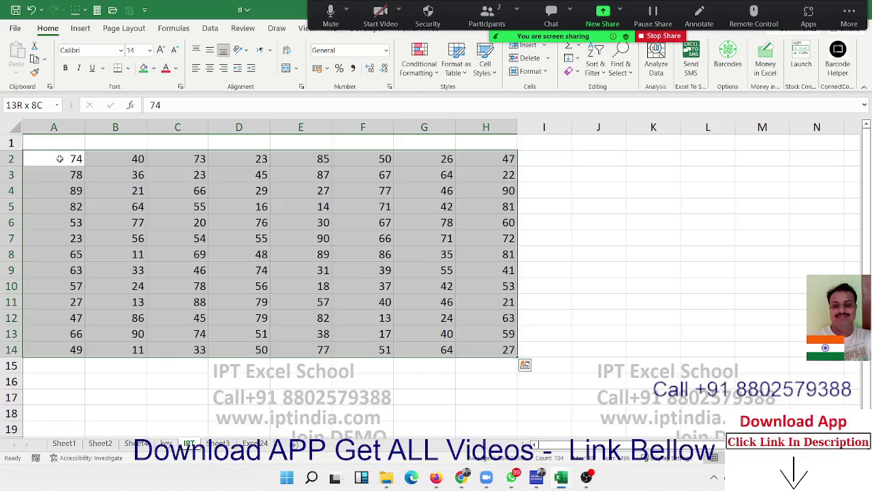
pyautogui.press('Down')
pyautogui.press('Down')
pyautogui.press('Down')
pyautogui.press('Down')
pyautogui.press('Down')
pyautogui.press('Down')
pyautogui.press('Down')
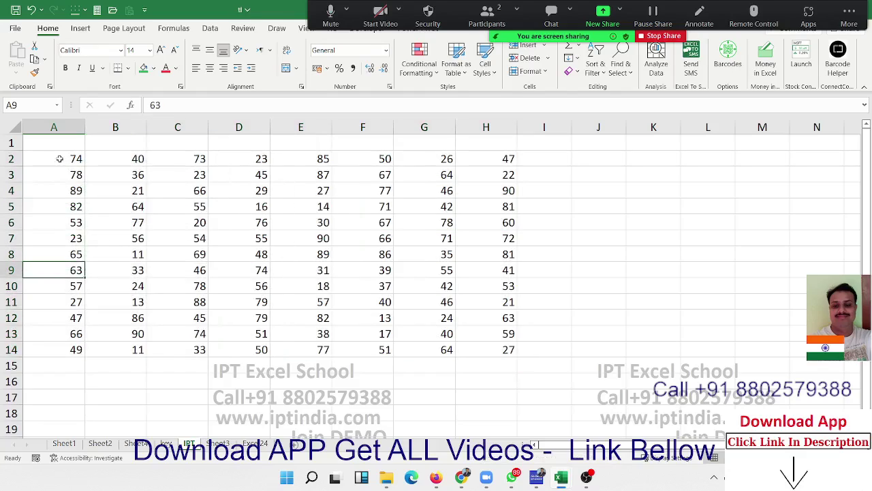
pyautogui.press('Delete')
pyautogui.press('Up')
pyautogui.press('Up')
pyautogui.press('Up')
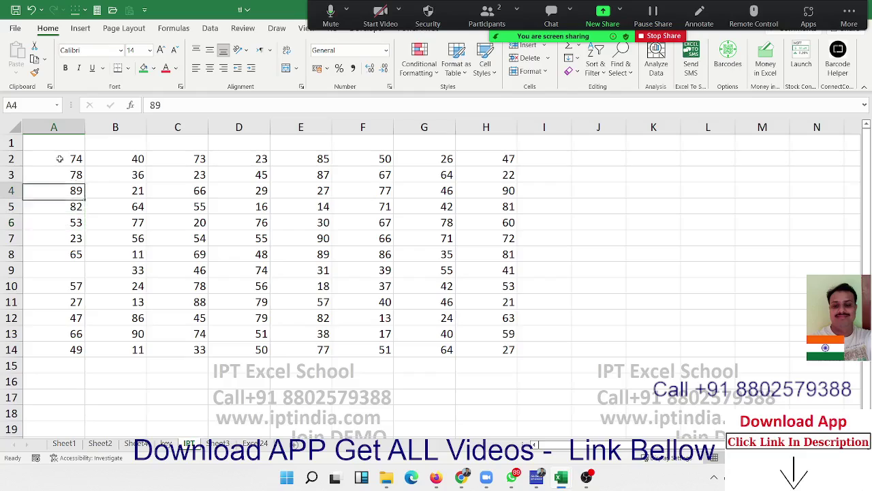
pyautogui.press('Up')
pyautogui.press('Up')
pyautogui.hotkey('shift', 'Right')
pyautogui.hotkey('shift', 'Right')
pyautogui.hotkey('shift', 'Right')
pyautogui.hotkey('shift', 'Down')
pyautogui.hotkey('shift', 'Down')
pyautogui.hotkey('shift', 'Down')
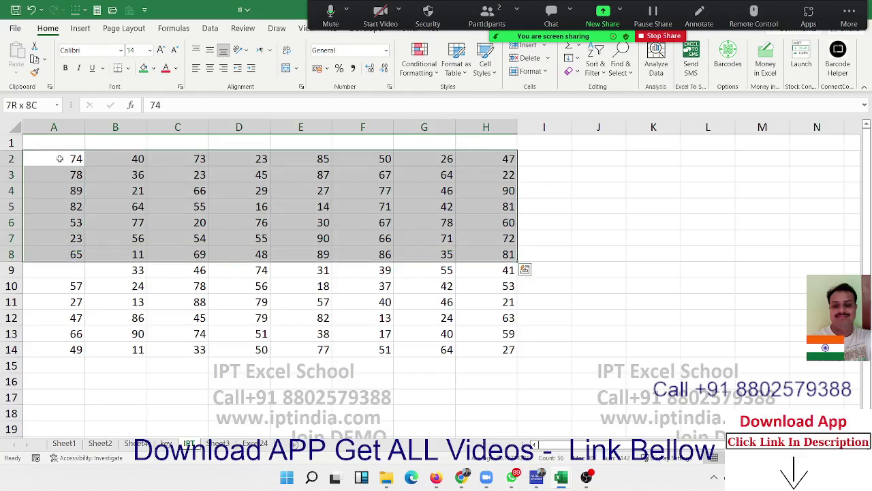
pyautogui.hotkey('ctrl', 'z')
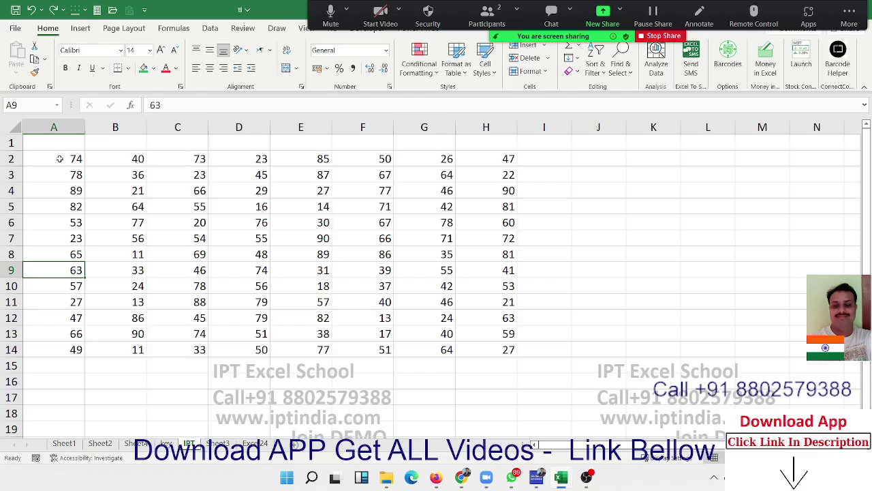
pyautogui.press('Up')
pyautogui.press('Up')
pyautogui.press('Up')
pyautogui.press('Up')
pyautogui.press('Up')
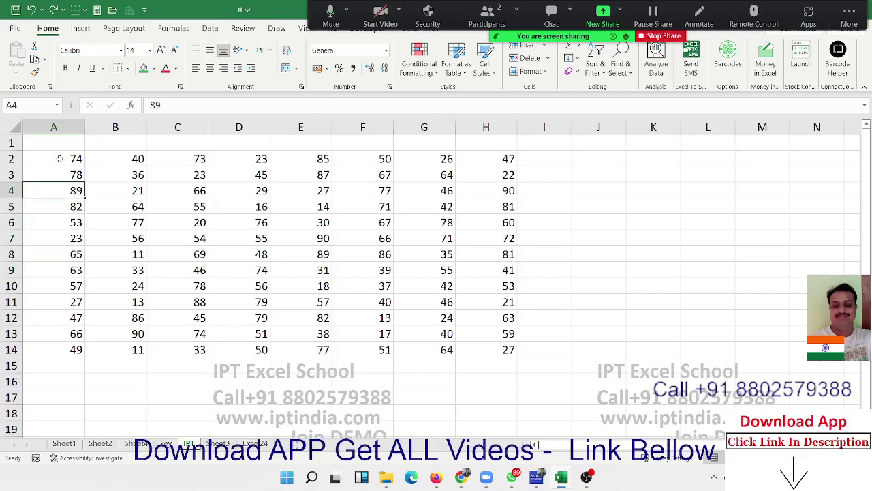
pyautogui.hotkey('ctrl', 'a')
pyautogui.press('Down')
pyautogui.press('Up')
pyautogui.press('Up')
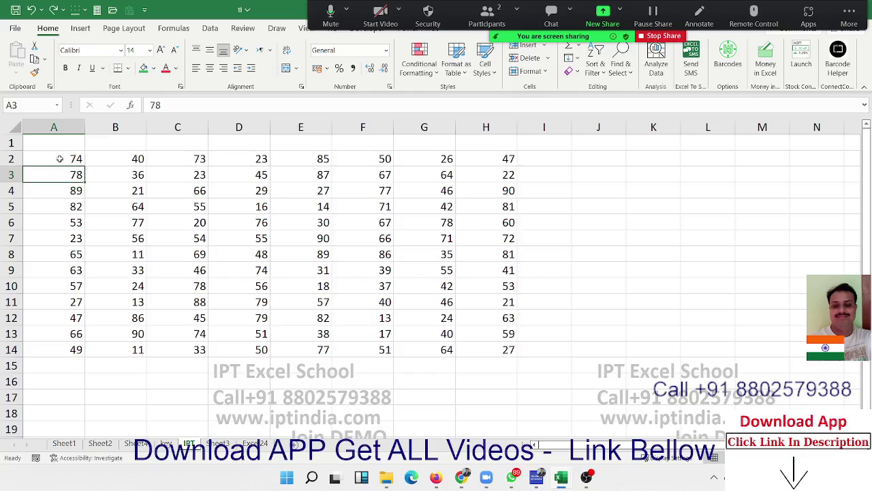
pyautogui.press('Up')
pyautogui.hotkey('ctrl', 'shift', 'Right')
pyautogui.hotkey('ctrl', 'shift', 'Down')
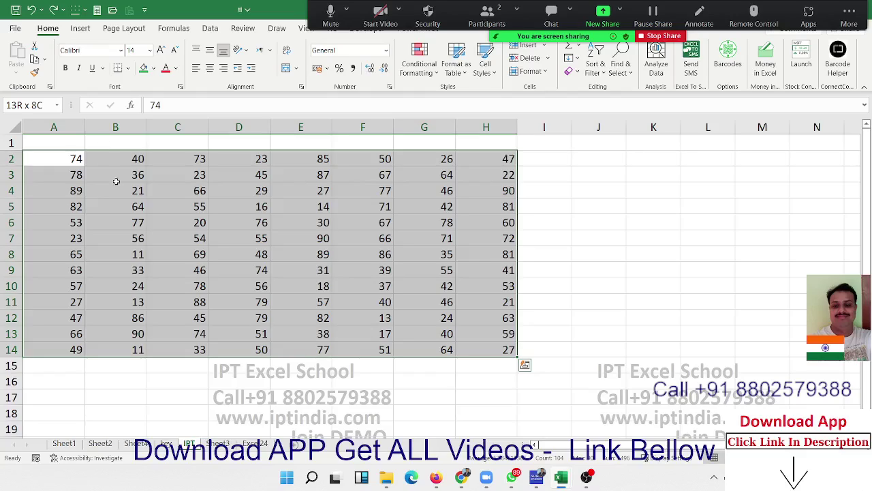
pyautogui.click(182, 292)
# - Create a new workbook and add three more worksheets
pyautogui.hotkey('ctrl', 'n')
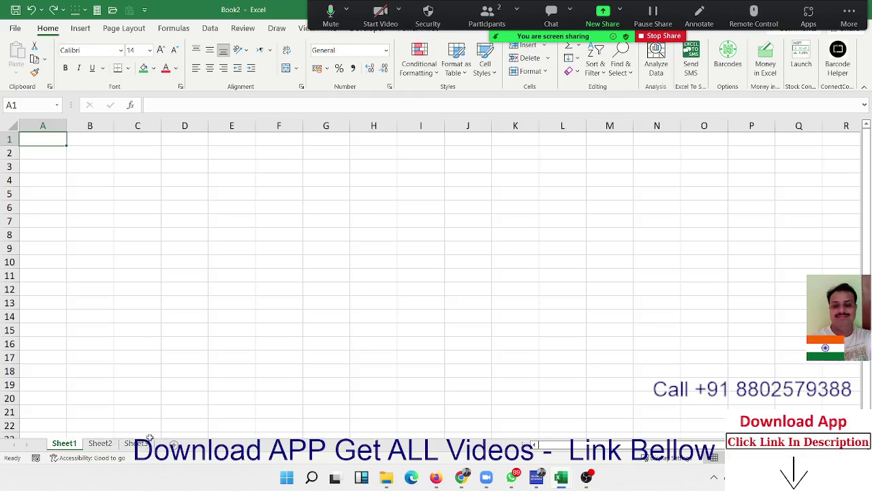
pyautogui.click(172, 445)
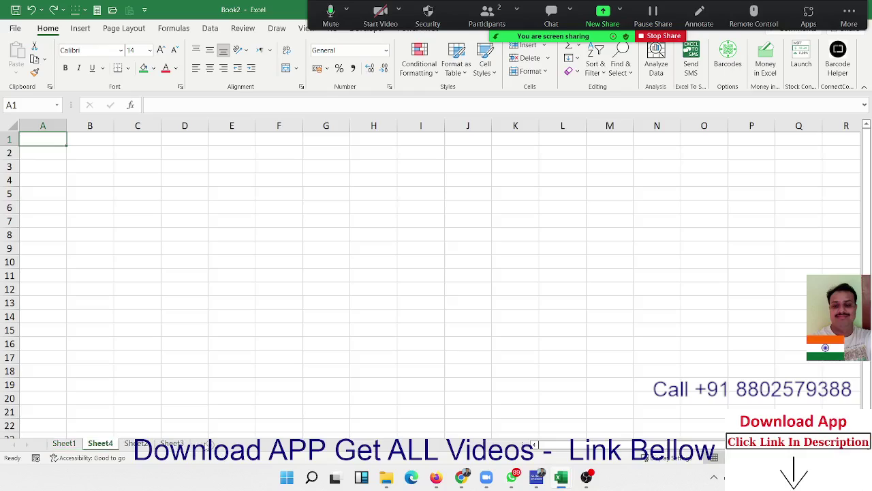
pyautogui.click(207, 444)
pyautogui.click(247, 444)
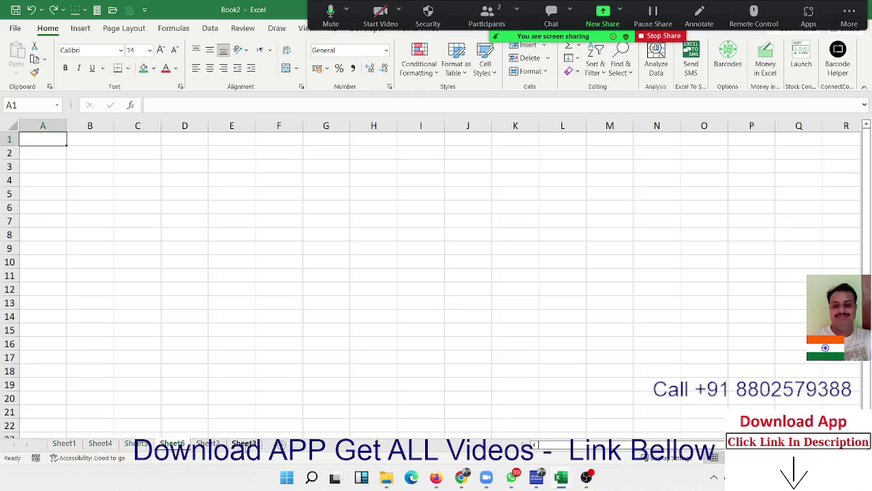
# - Select Sheet1, Sheet4, Sheet5, Sheet6, Sheet2 and Sheet3 together as a group
pyautogui.click(64, 444)
pyautogui.click(100, 444)
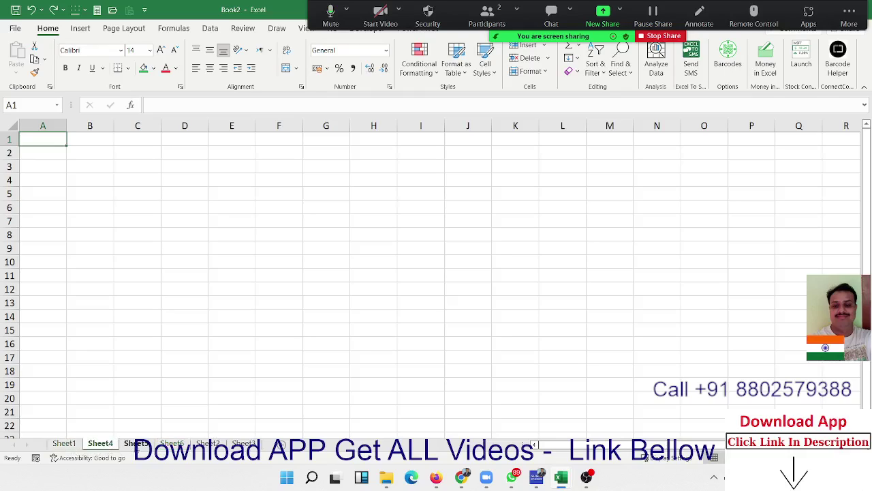
pyautogui.click(135, 443)
pyautogui.click(171, 444)
pyautogui.click(208, 443)
pyautogui.click(243, 443)
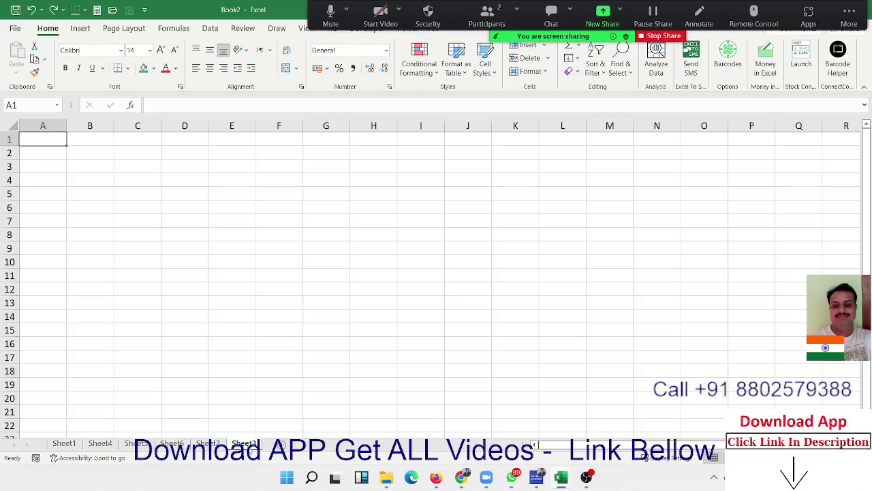
pyautogui.click(64, 443)
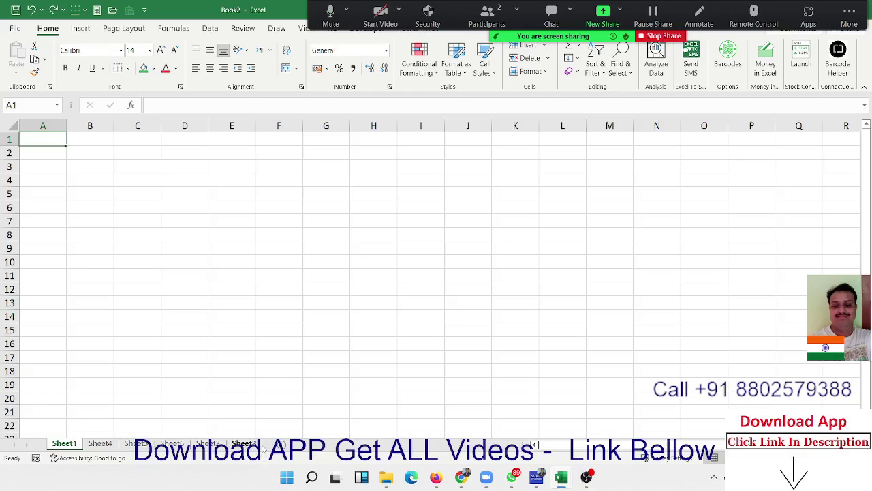
# - Ungroup the sheets, then group Sheet1 with Sheet3 again
pyautogui.click(208, 443)
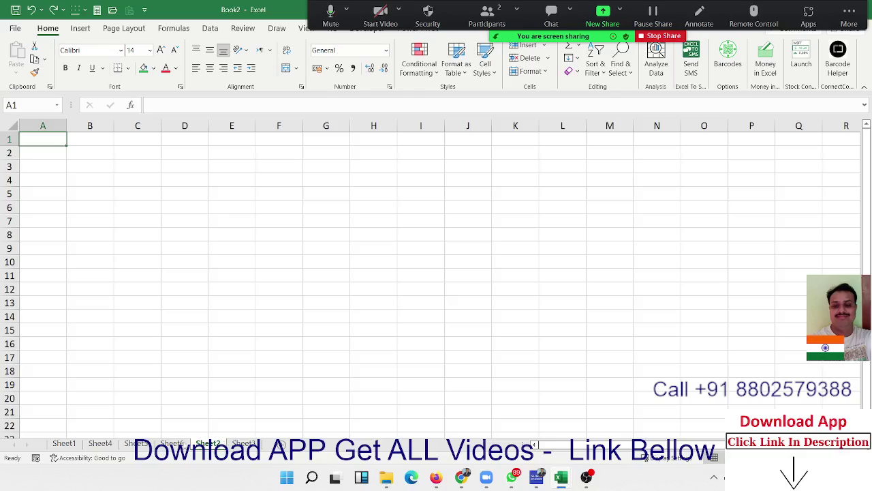
pyautogui.click(73, 445)
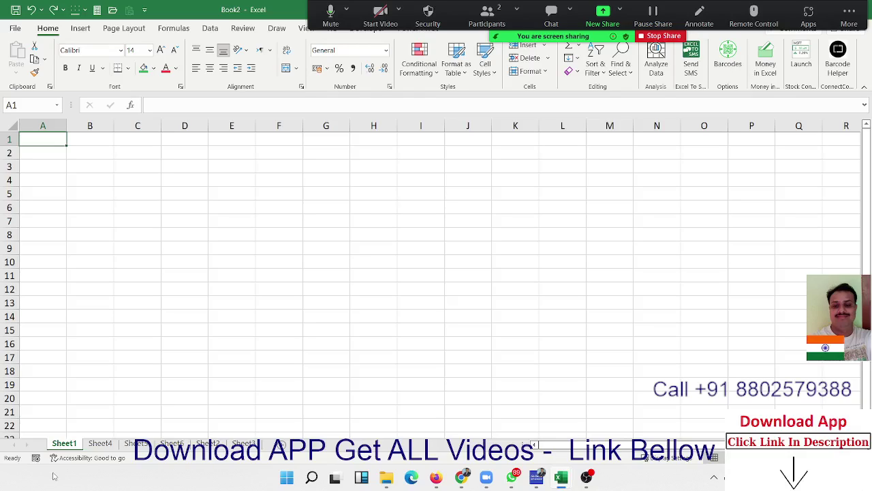
pyautogui.keyDown('ctrl'); pyautogui.click(244, 443); pyautogui.keyUp('ctrl')
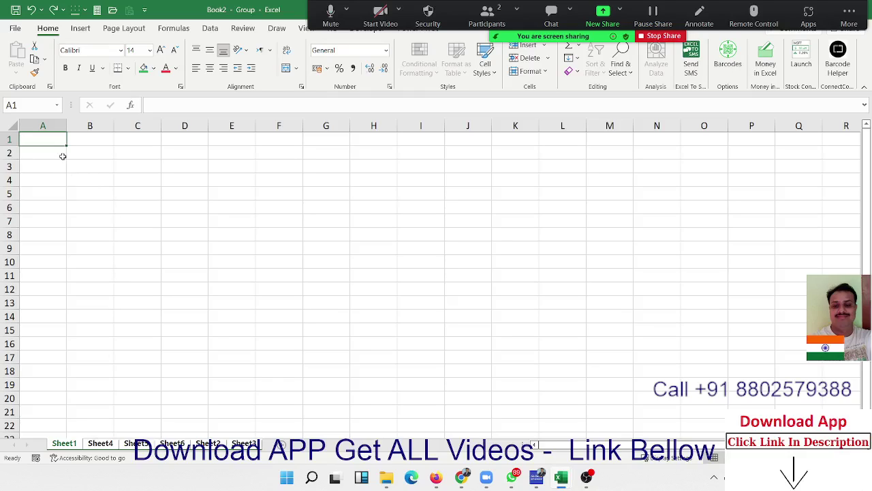
# - Enter 'Date' in A2 and today's date 25-08-2022 in B2
pyautogui.click(64, 156)
pyautogui.write('Dat')
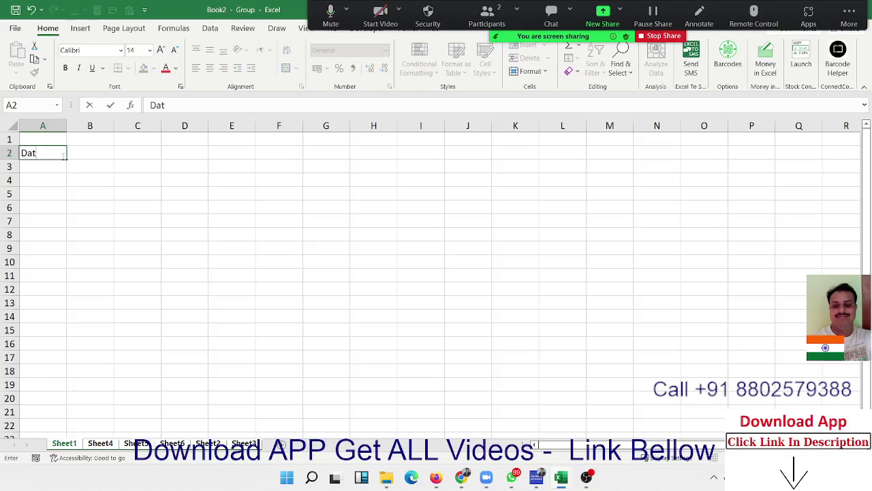
pyautogui.write('e')
pyautogui.press('Tab')
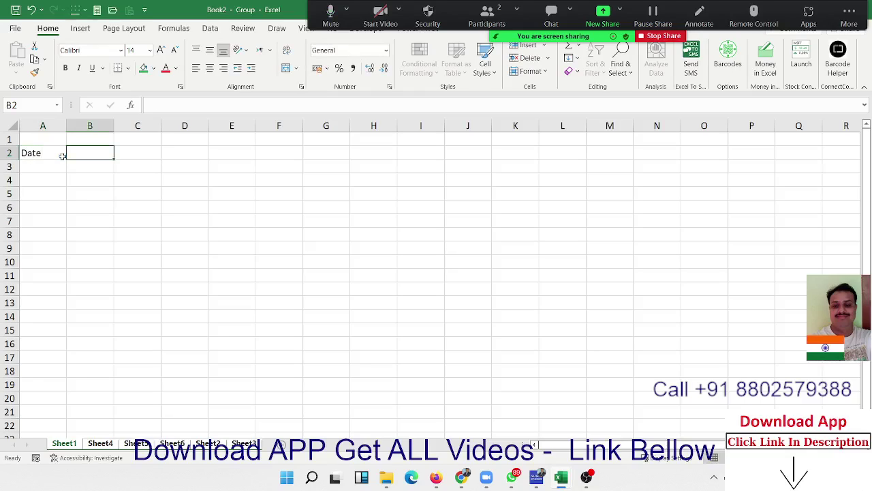
pyautogui.hotkey('ctrl', ';')
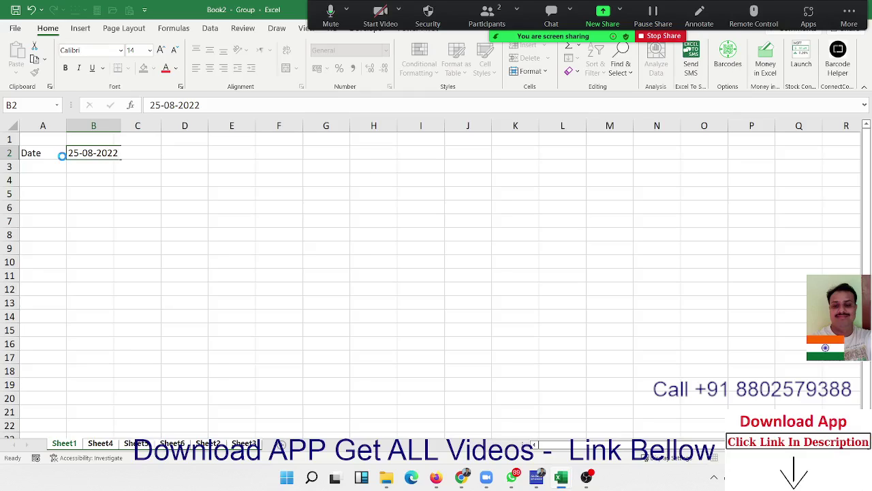
pyautogui.press('Return')
# - Check the entries on Sheet4 through Sheet2, then return to Sheet1 and select A5
pyautogui.click(100, 443)
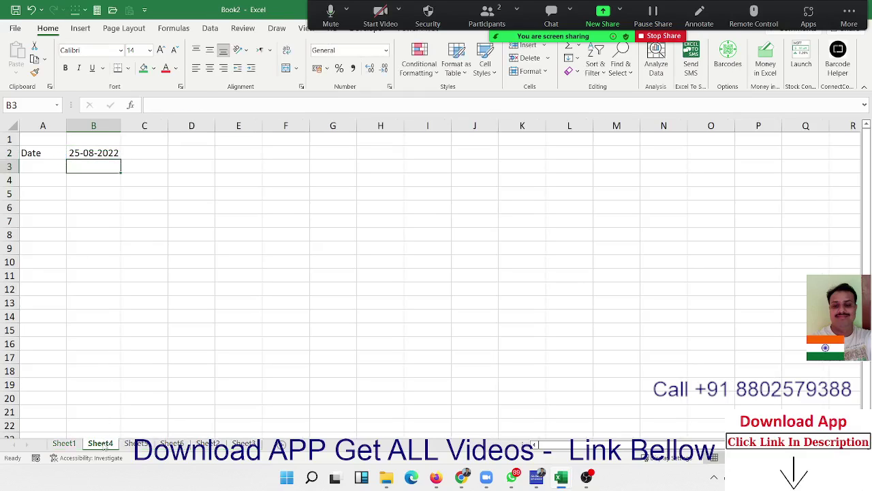
pyautogui.click(136, 443)
pyautogui.click(172, 444)
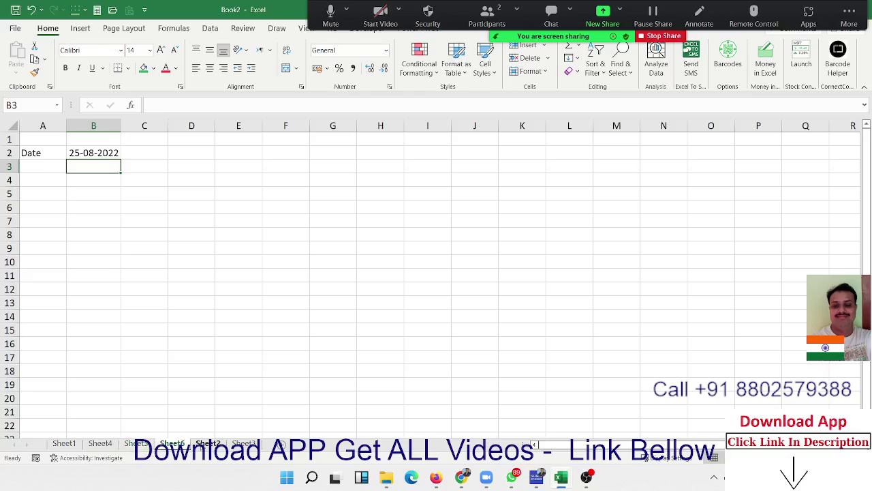
pyautogui.click(208, 444)
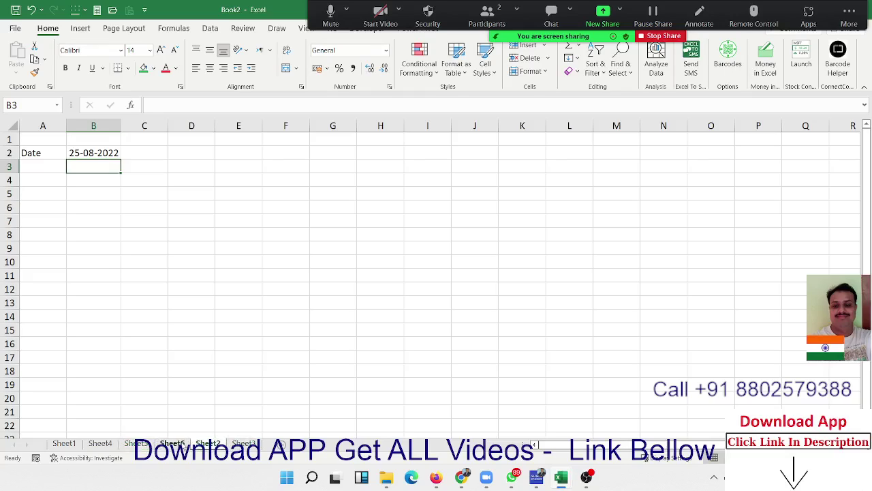
pyautogui.click(172, 444)
pyautogui.click(136, 443)
pyautogui.click(100, 444)
pyautogui.click(64, 443)
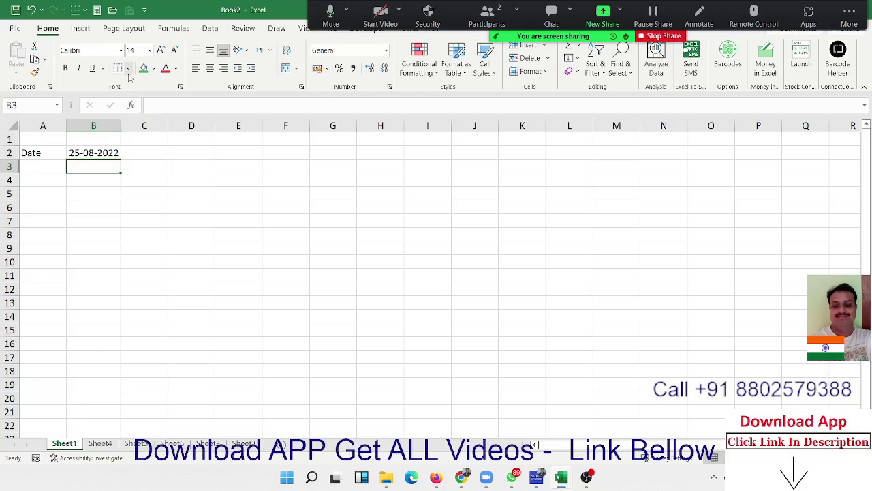
pyautogui.click(53, 181)
pyautogui.click(48, 191)
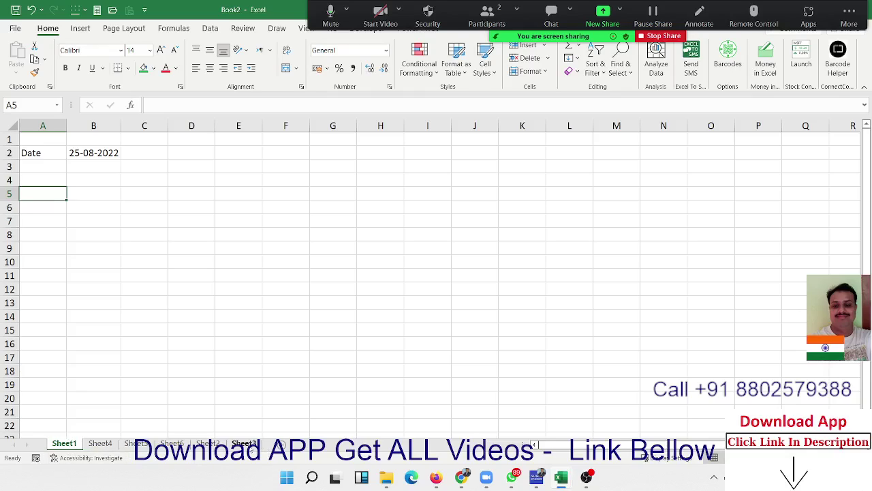
# - Regroup the sheets and enter 'Time' in A5 with the current time 17:25 in B5
pyautogui.keyDown('shift'); pyautogui.click(247, 444); pyautogui.keyUp('shift')
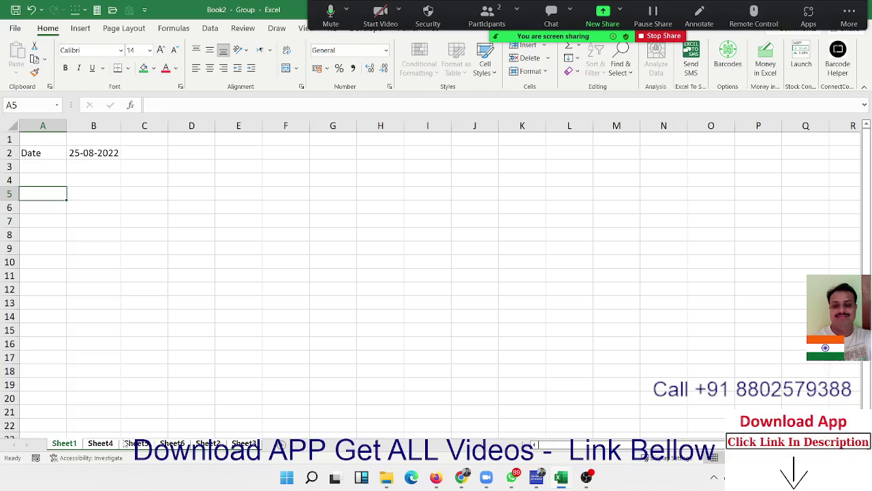
pyautogui.write('T')
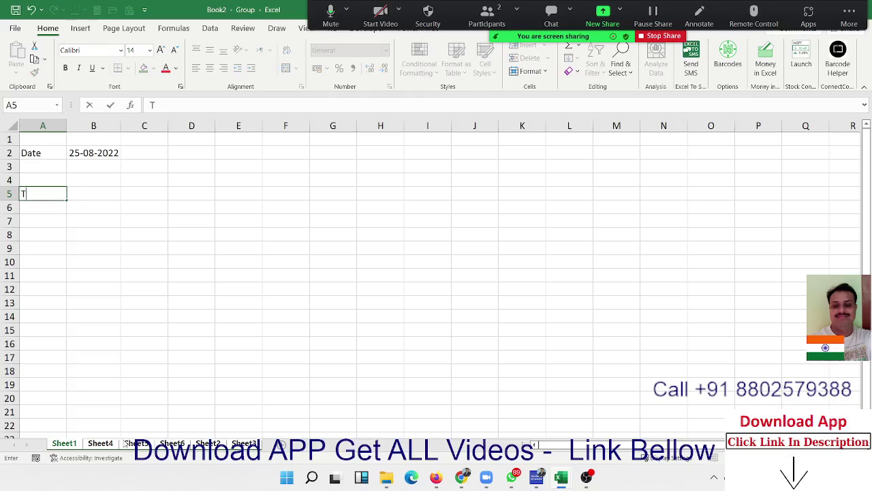
pyautogui.write('ime')
pyautogui.press('Tab')
pyautogui.hotkey('ctrl', ';')
pyautogui.press('Escape')
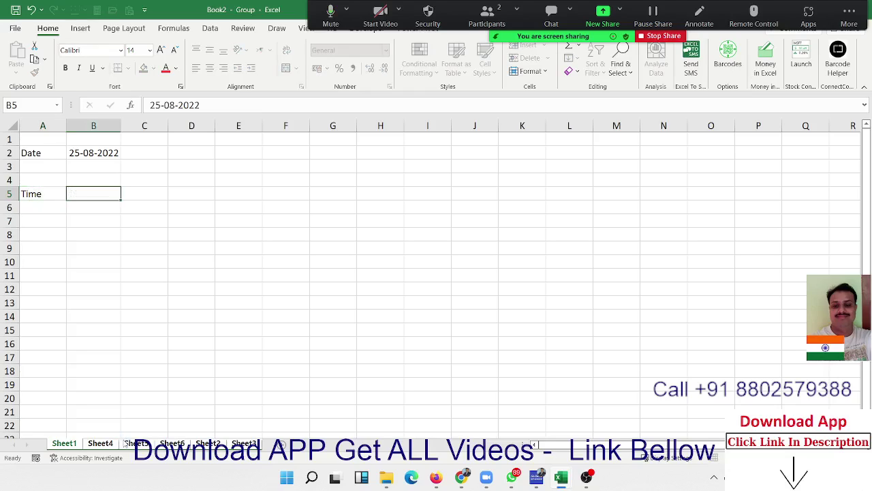
pyautogui.hotkey('ctrl', 'shift', ';')
pyautogui.press('Return')
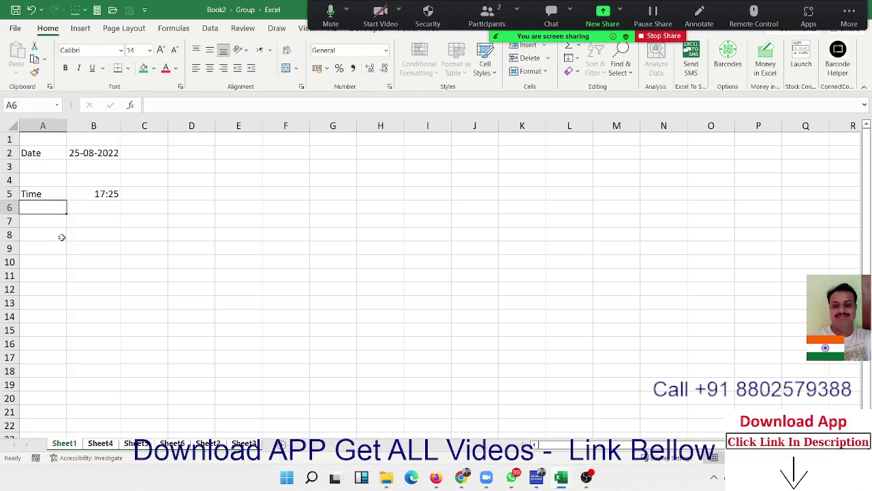
# - Check the Time row on Sheet4, Sheet5, Sheet6, Sheet2 and Sheet3, then return to Sheet1
pyautogui.moveTo(53, 195); pyautogui.dragTo(93, 193)
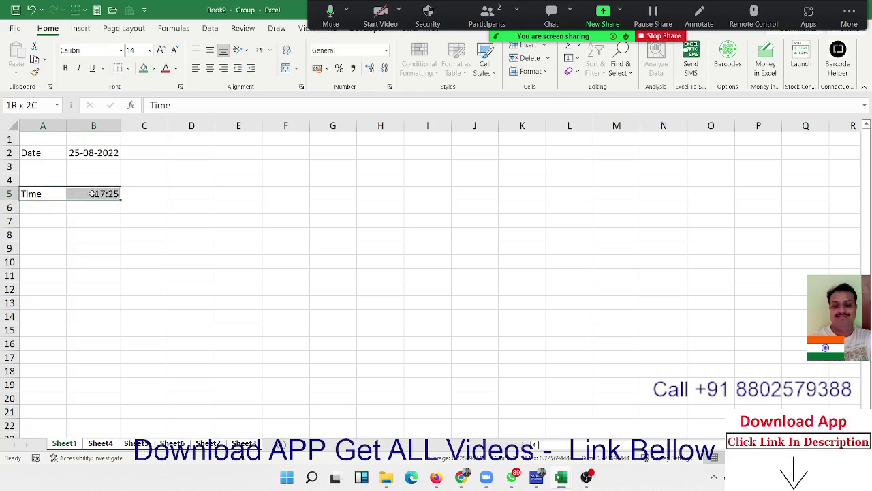
pyautogui.click(102, 444)
pyautogui.click(134, 443)
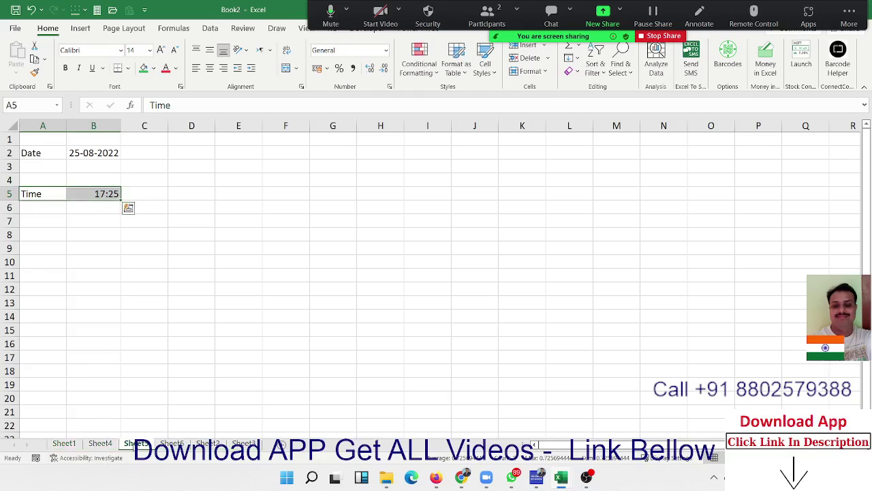
pyautogui.click(172, 443)
pyautogui.click(208, 444)
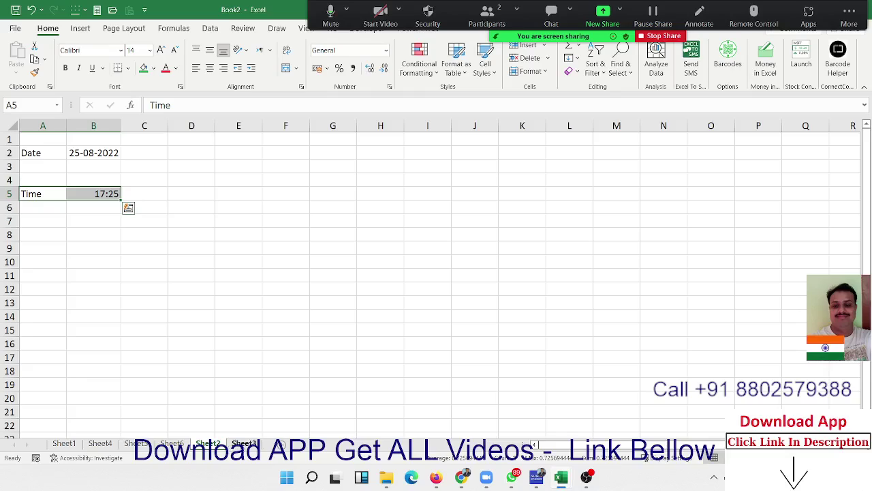
pyautogui.click(243, 443)
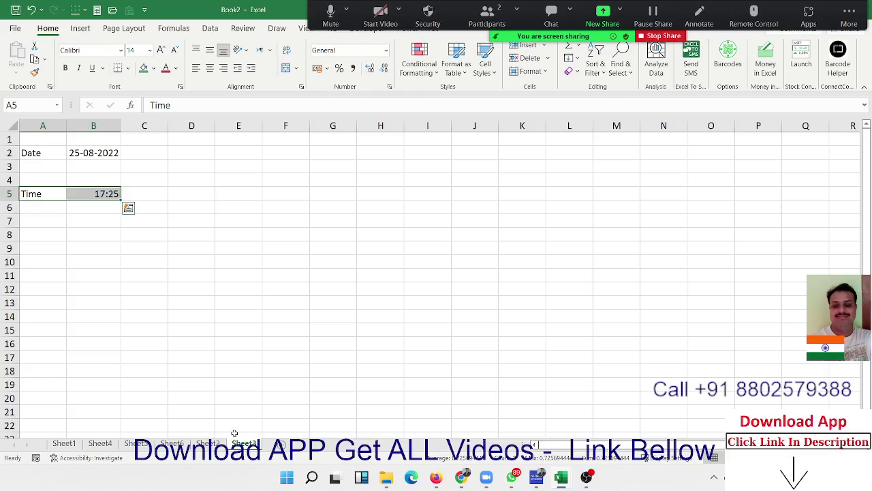
pyautogui.click(65, 444)
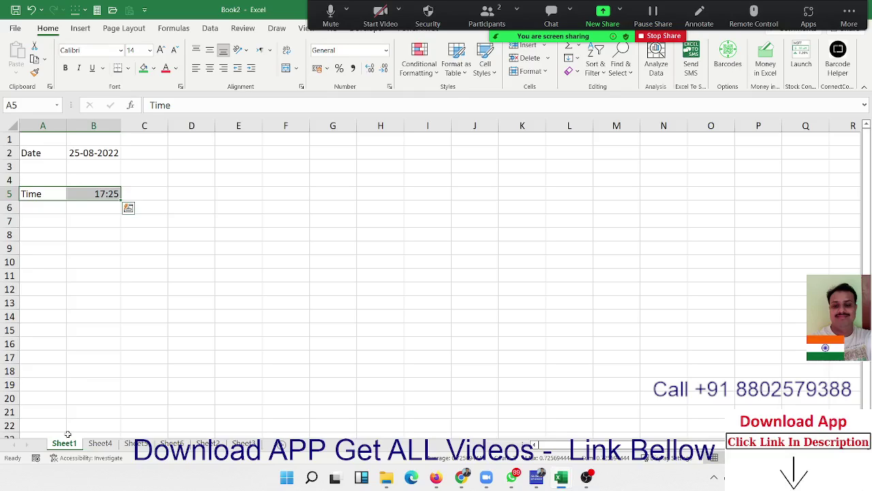
pyautogui.click(112, 397)
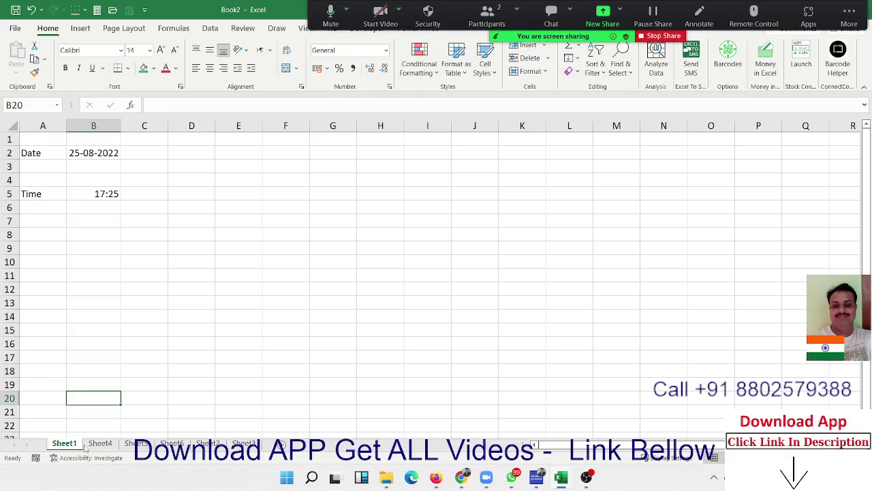
# - Group the sheets, then view Sheet6 with the sheets ungrouped
pyautogui.keyDown('shift'); pyautogui.click(253, 450); pyautogui.keyUp('shift')
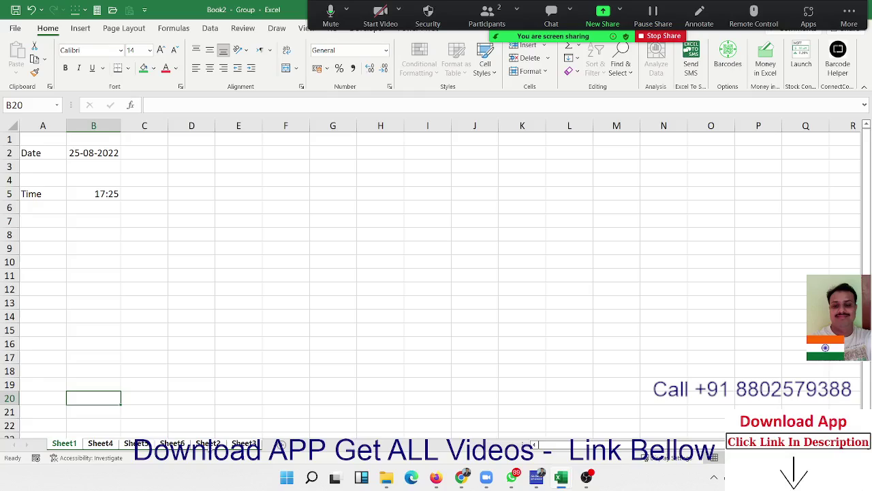
pyautogui.click(170, 443)
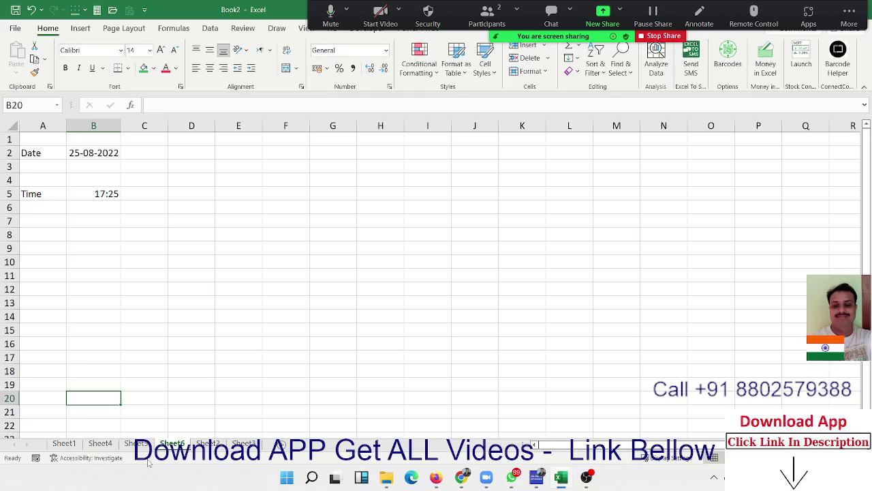
# - Group the Sheet1, Sheet2, Sheet3 and Sheet5 tabs, leaving Sheet4 and Sheet6 ungrouped
pyautogui.click(79, 444)
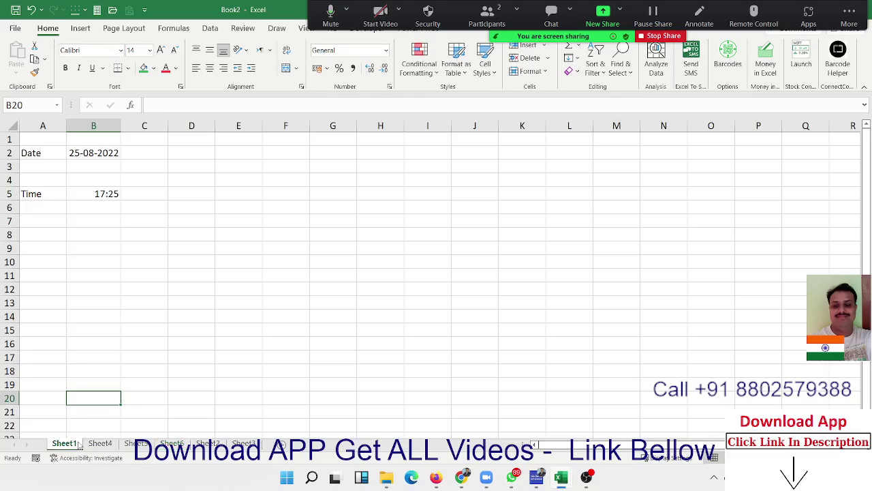
pyautogui.keyDown('ctrl'); pyautogui.click(244, 442); pyautogui.keyUp('ctrl')
pyautogui.keyDown('ctrl'); pyautogui.click(218, 446); pyautogui.keyUp('ctrl')
pyautogui.keyDown('ctrl'); pyautogui.click(136, 444); pyautogui.keyUp('ctrl')
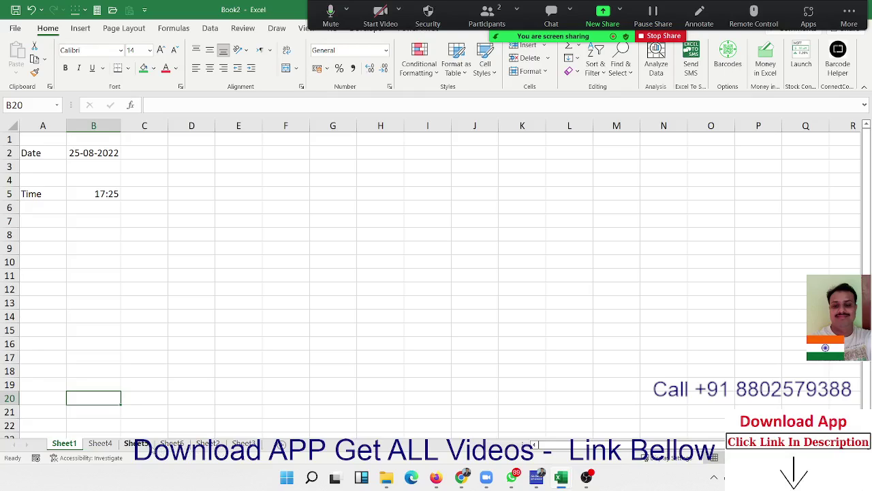
pyautogui.keyDown('ctrl'); pyautogui.click(207, 449); pyautogui.keyUp('ctrl')
pyautogui.keyDown('ctrl'); pyautogui.click(236, 449); pyautogui.keyUp('ctrl')
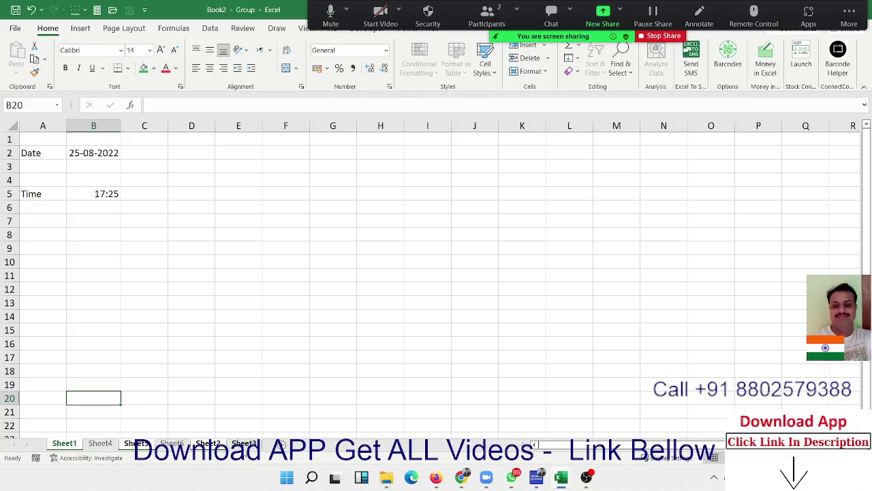
pyautogui.click(46, 196)
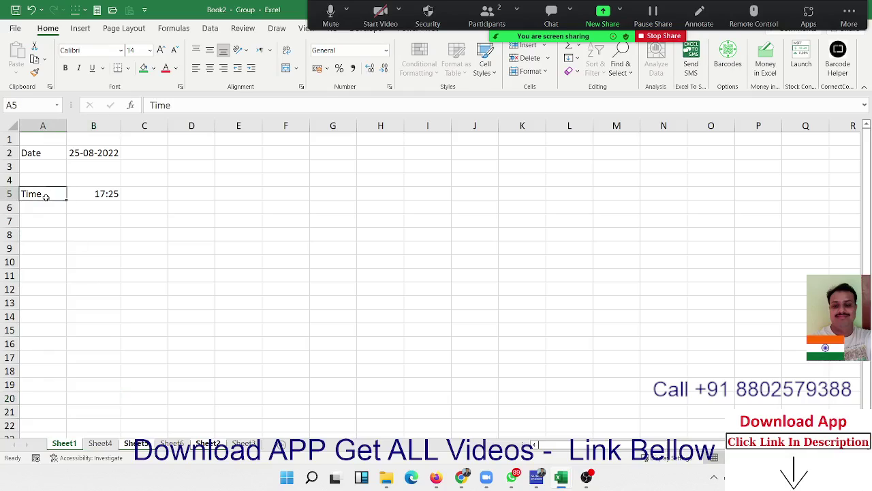
pyautogui.moveTo(46, 196); pyautogui.dragTo(102, 194)
pyautogui.click(143, 68)
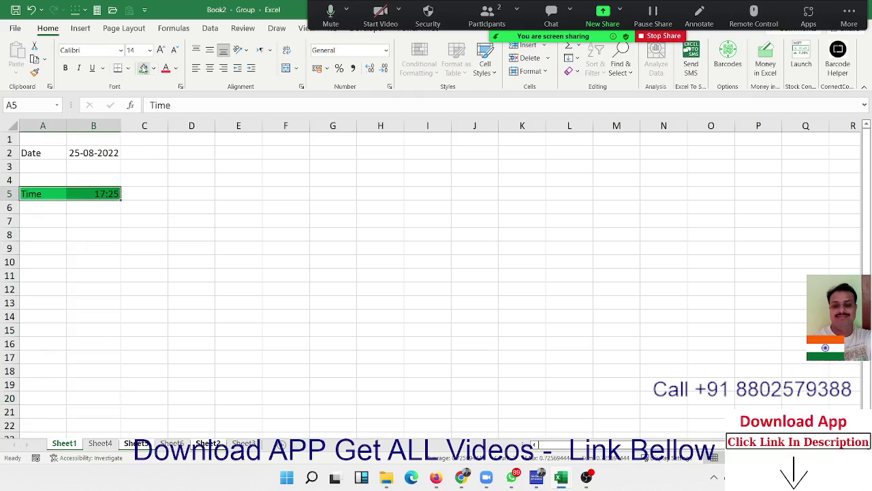
pyautogui.click(100, 443)
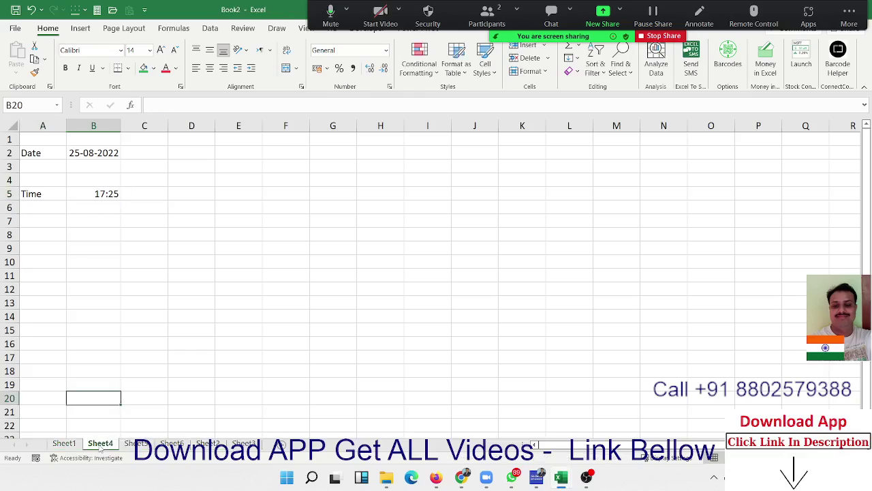
pyautogui.click(76, 444)
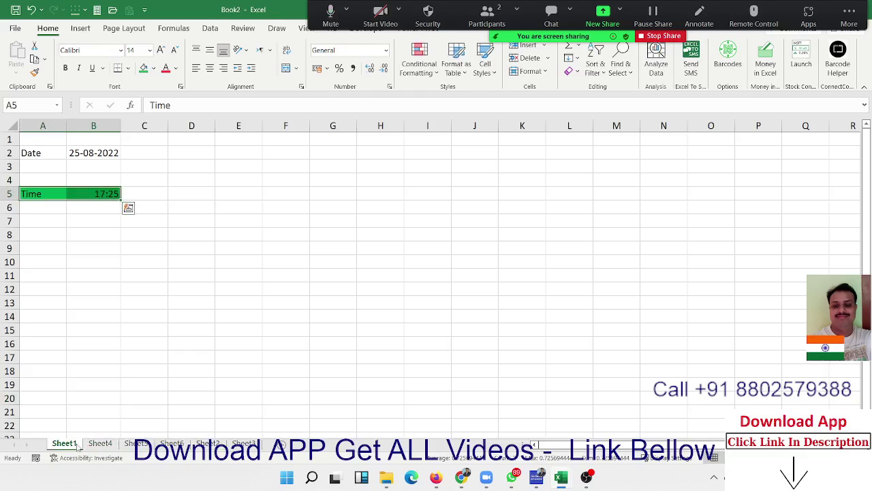
pyautogui.click(100, 444)
pyautogui.click(135, 444)
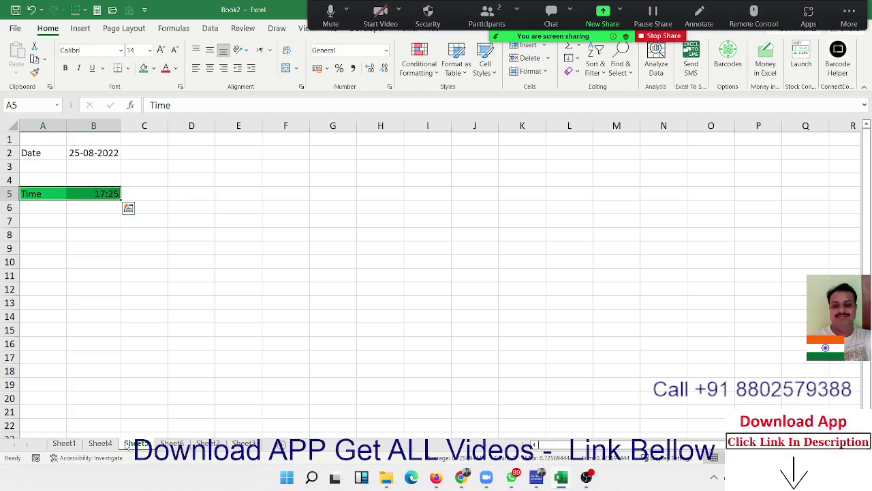
pyautogui.click(172, 444)
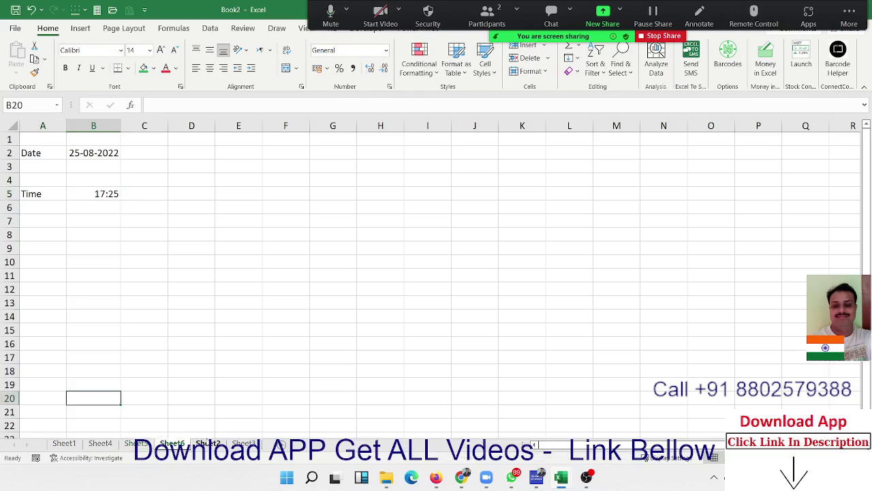
pyautogui.click(205, 443)
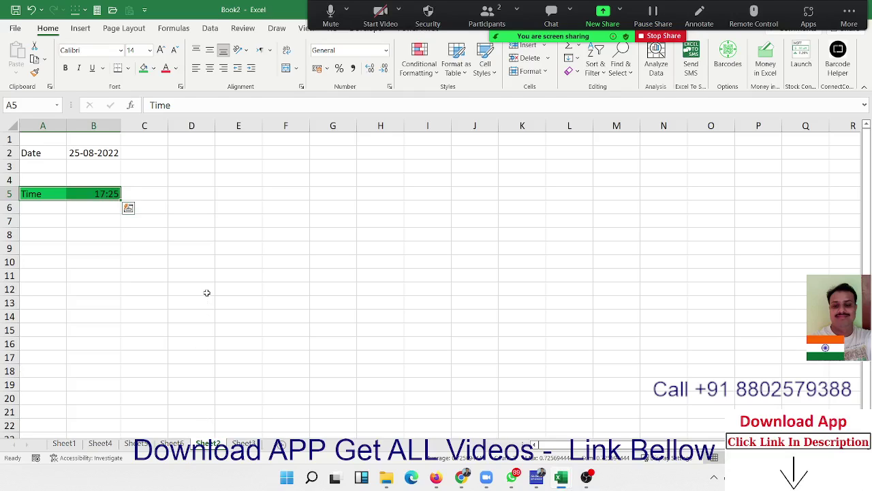
pyautogui.hotkey('alt', 'Tab')
# - Switch to the number-grid workbook, trial-select block A2:C9, then clear that selection
pyautogui.hotkey('alt', 'Tab')
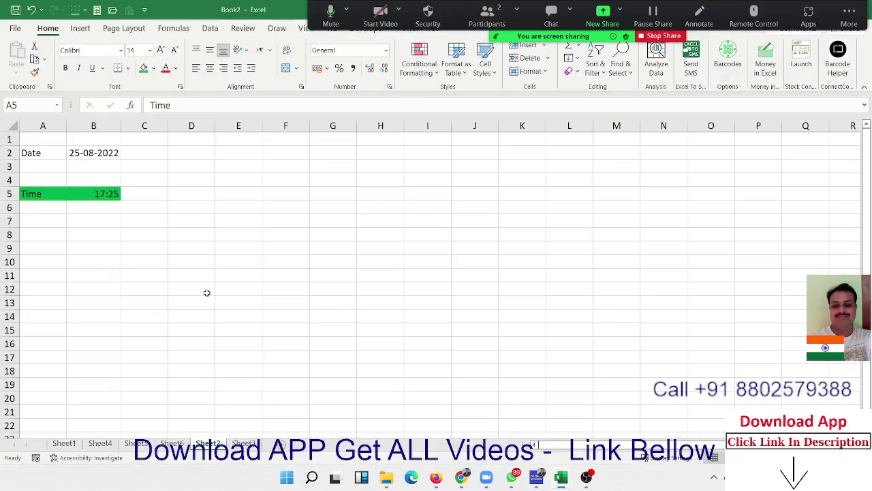
pyautogui.hotkey('alt', 'Tab')
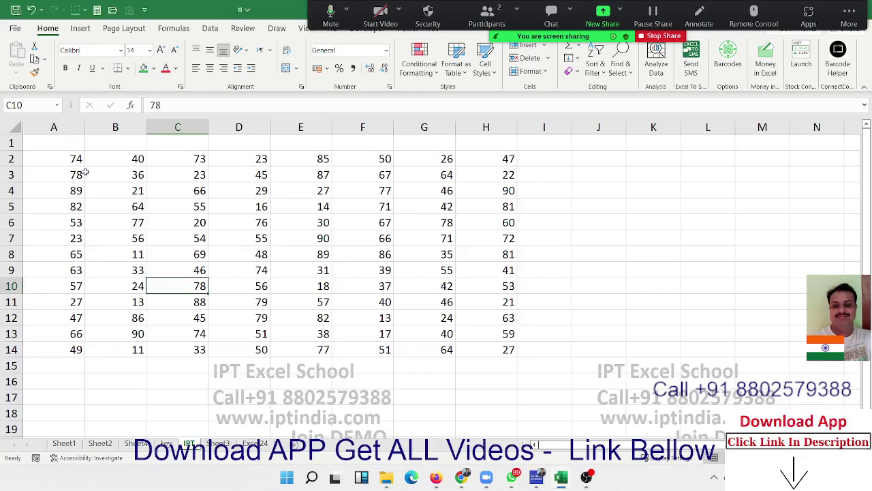
pyautogui.click(74, 162)
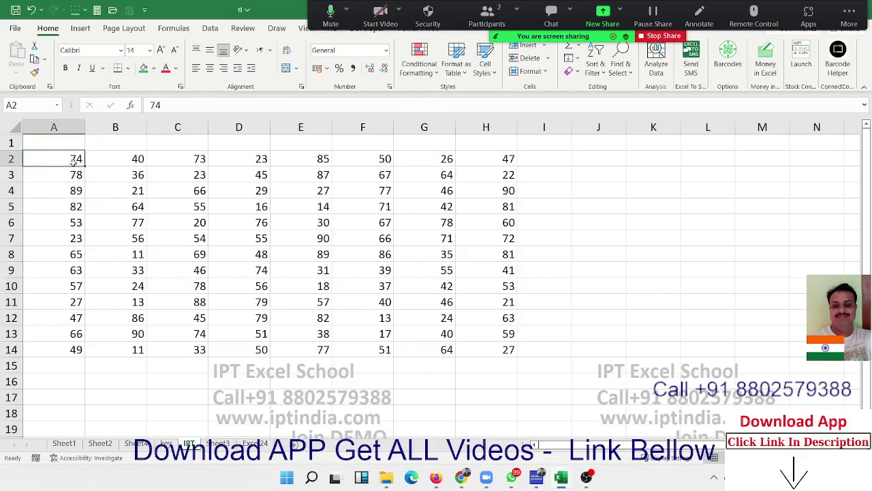
pyautogui.keyDown('shift'); pyautogui.click(196, 274); pyautogui.keyUp('shift')
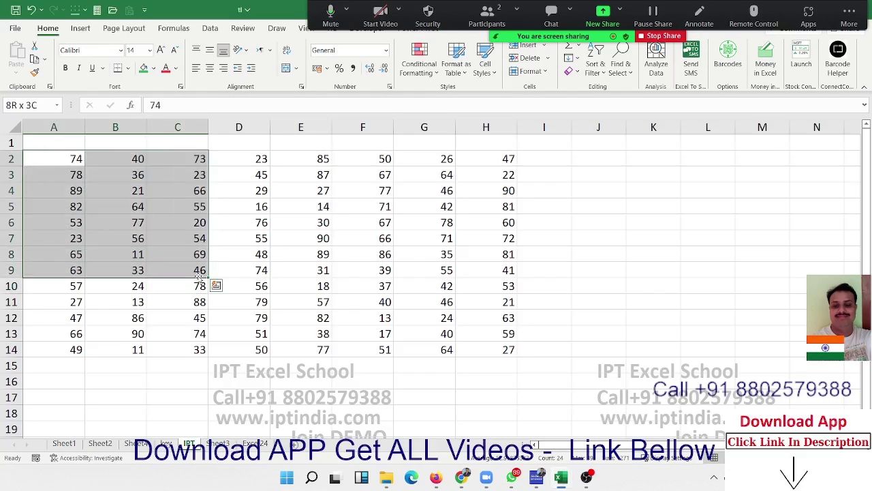
pyautogui.click(169, 227)
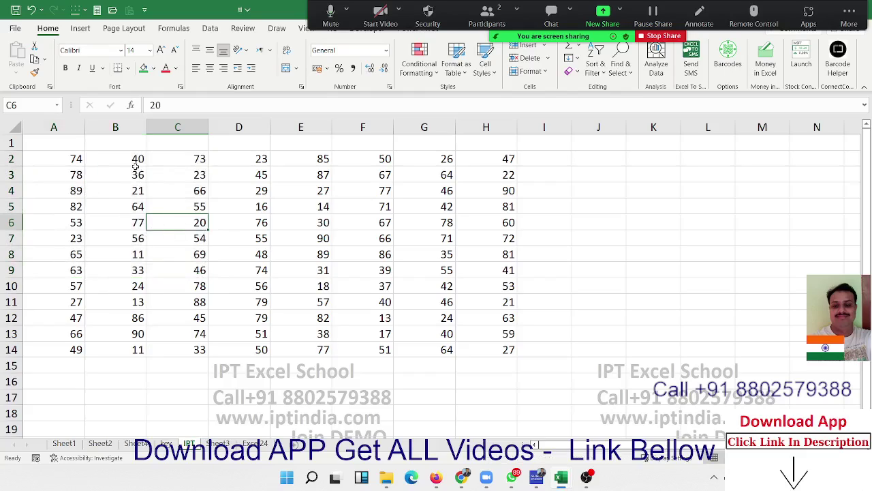
# - Select A3, B6, B11, C11, E12, F10, F7, E5, D4, C3, G5, G11, H11 and H3 together
pyautogui.click(77, 174)
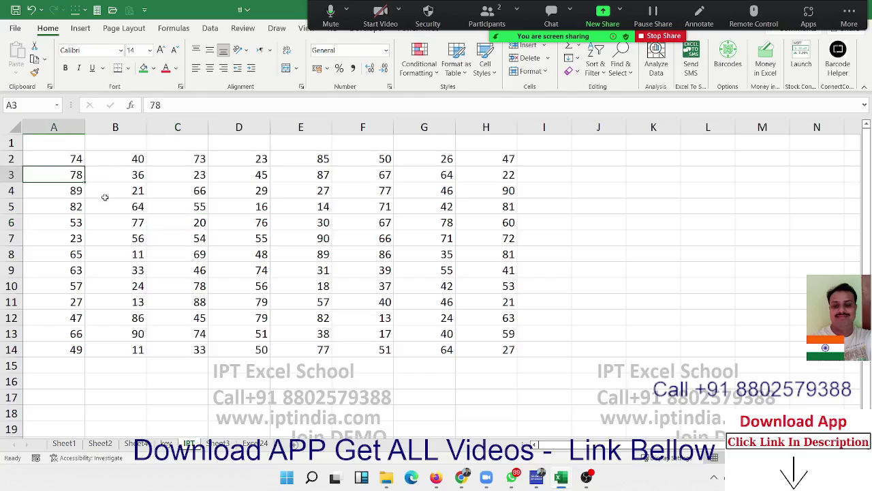
pyautogui.keyDown('ctrl'); pyautogui.click(132, 223); pyautogui.keyUp('ctrl')
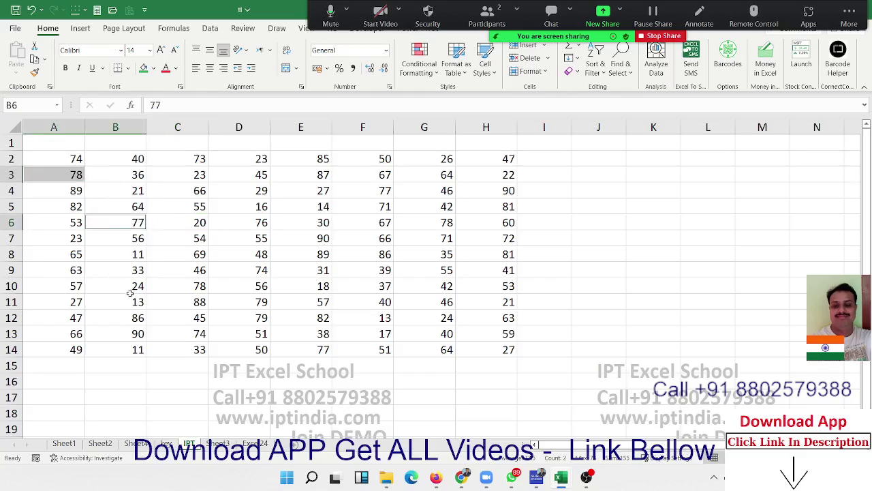
pyautogui.keyDown('ctrl'); pyautogui.click(130, 298); pyautogui.keyUp('ctrl')
pyautogui.keyDown('ctrl'); pyautogui.click(189, 304); pyautogui.keyUp('ctrl')
pyautogui.keyDown('ctrl'); pyautogui.click(287, 317); pyautogui.keyUp('ctrl')
pyautogui.keyDown('ctrl'); pyautogui.click(368, 290); pyautogui.keyUp('ctrl')
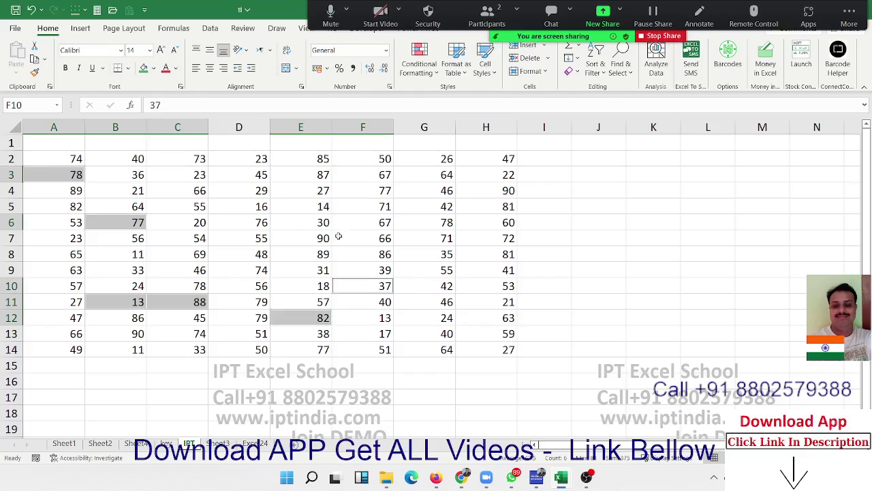
pyautogui.keyDown('ctrl'); pyautogui.click(334, 235); pyautogui.keyUp('ctrl')
pyautogui.keyDown('ctrl'); pyautogui.click(288, 211); pyautogui.keyUp('ctrl')
pyautogui.keyDown('ctrl'); pyautogui.click(223, 184); pyautogui.keyUp('ctrl')
pyautogui.keyDown('ctrl'); pyautogui.click(203, 177); pyautogui.keyUp('ctrl')
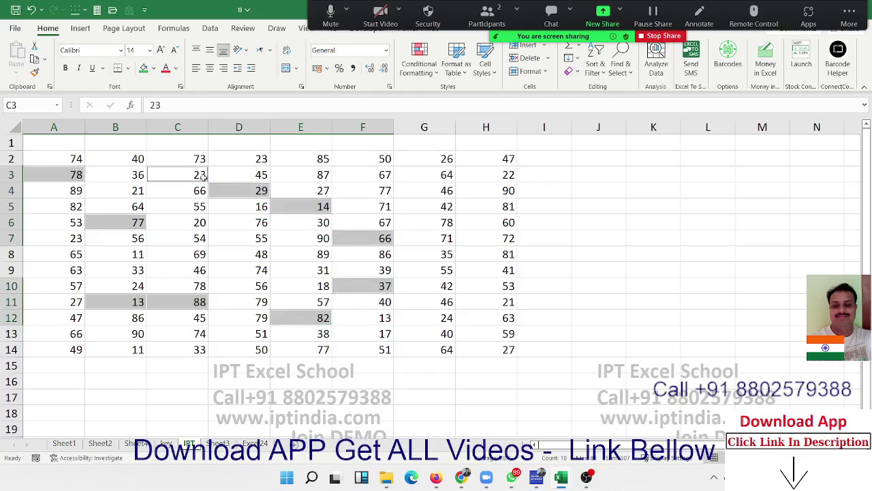
pyautogui.keyDown('ctrl'); pyautogui.click(446, 205); pyautogui.keyUp('ctrl')
pyautogui.keyDown('ctrl'); pyautogui.click(450, 303); pyautogui.keyUp('ctrl')
pyautogui.keyDown('ctrl'); pyautogui.click(501, 309); pyautogui.keyUp('ctrl')
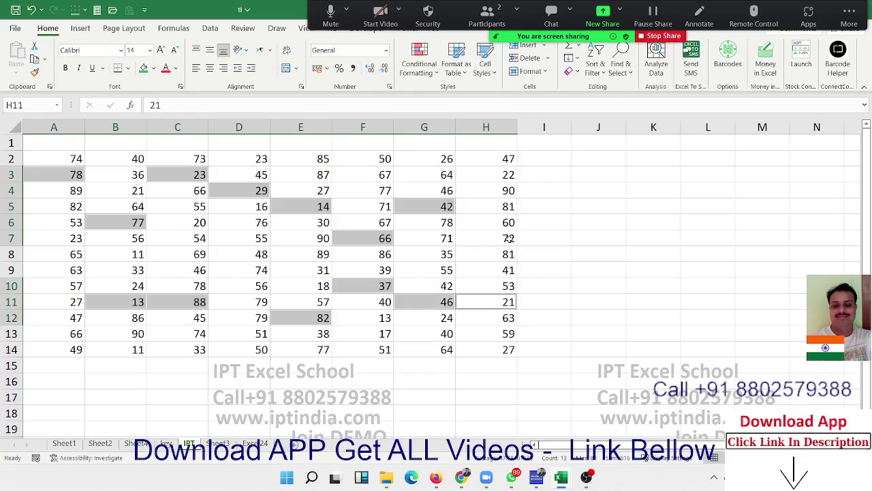
pyautogui.keyDown('ctrl'); pyautogui.click(490, 168); pyautogui.keyUp('ctrl')
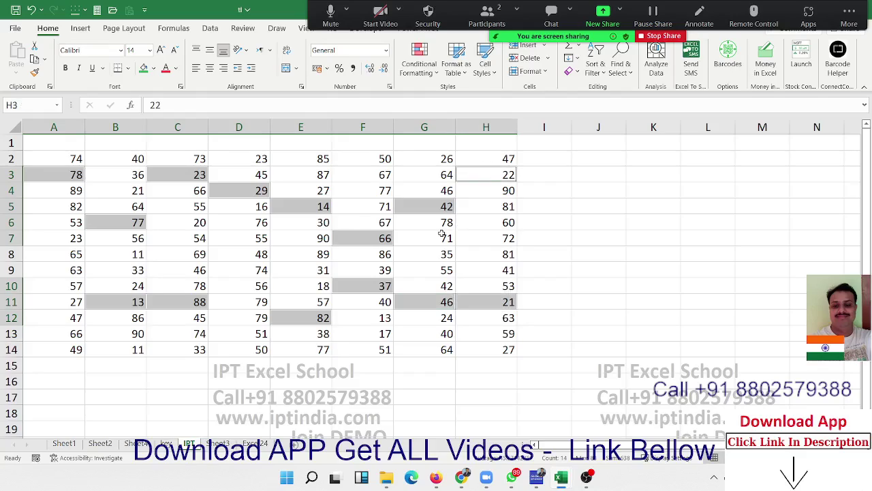
pyautogui.click(143, 69)
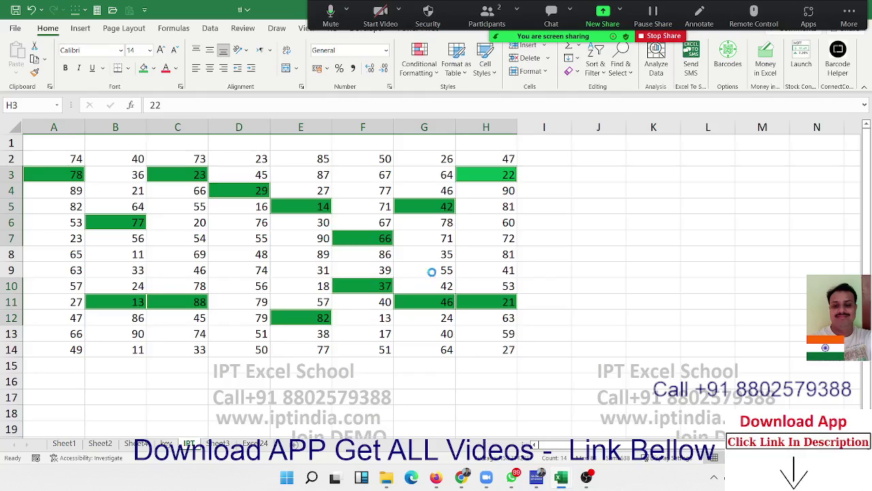
pyautogui.hotkey('ctrl', 'c')
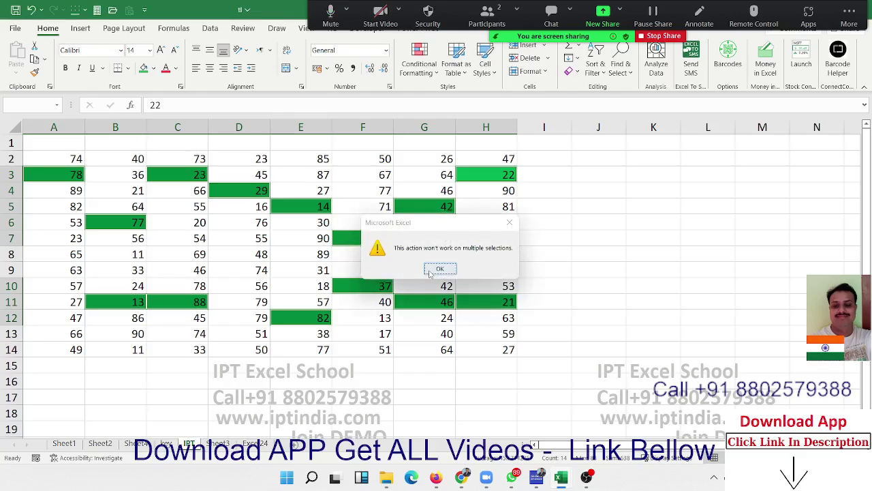
pyautogui.click(436, 270)
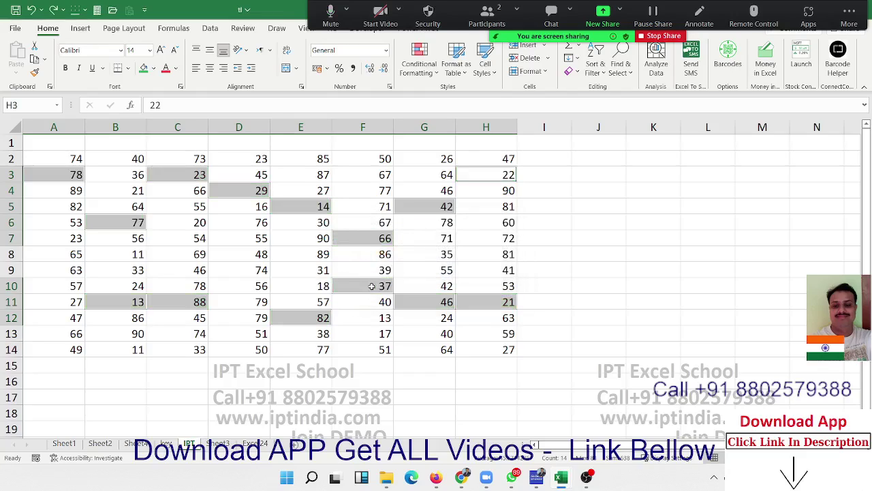
pyautogui.click(214, 233)
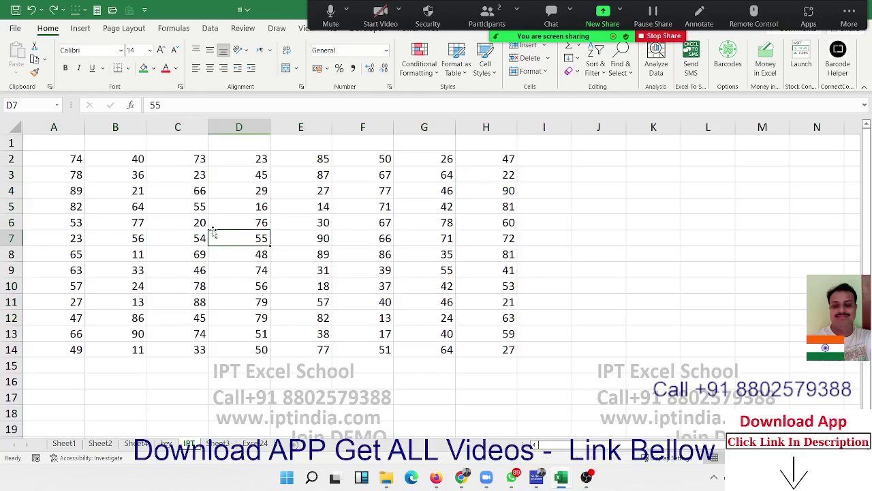
# - Copy A2, C2, F2 and H2 (74, 73, 50, 47) and paste them into J4:M4
pyautogui.click(33, 158)
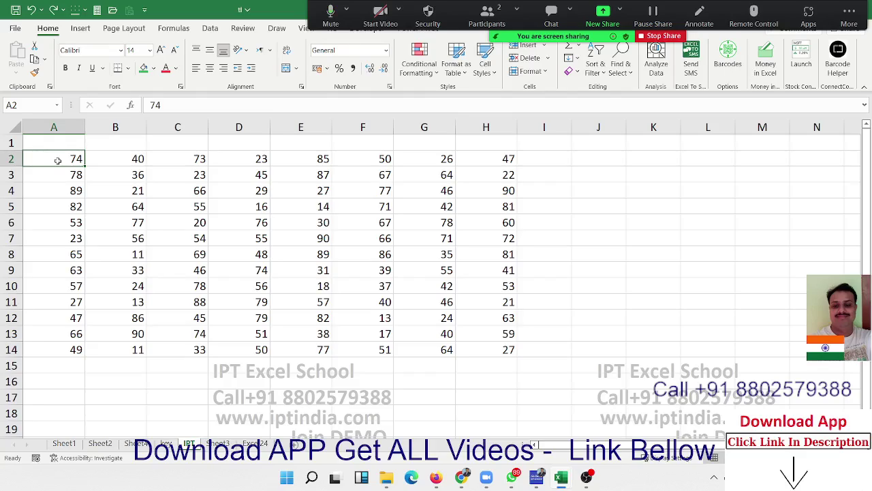
pyautogui.keyDown('ctrl'); pyautogui.click(188, 159); pyautogui.keyUp('ctrl')
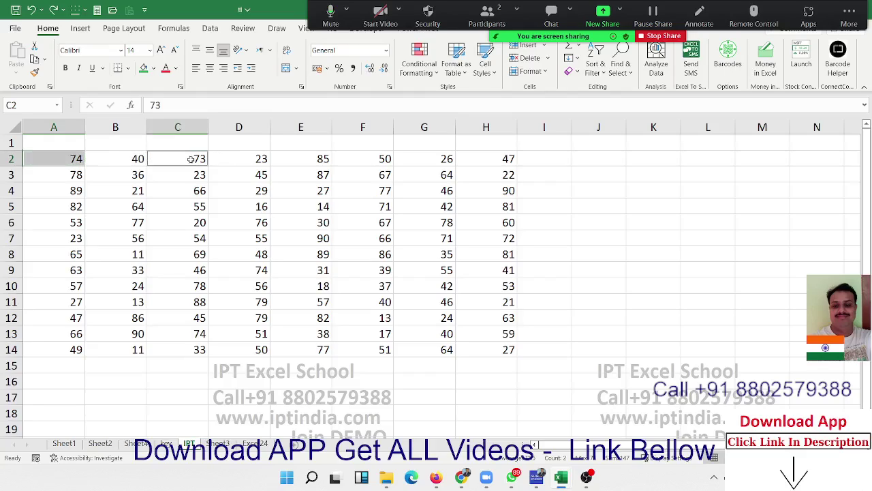
pyautogui.keyDown('ctrl'); pyautogui.click(350, 164); pyautogui.keyUp('ctrl')
pyautogui.keyDown('ctrl'); pyautogui.click(488, 160); pyautogui.keyUp('ctrl')
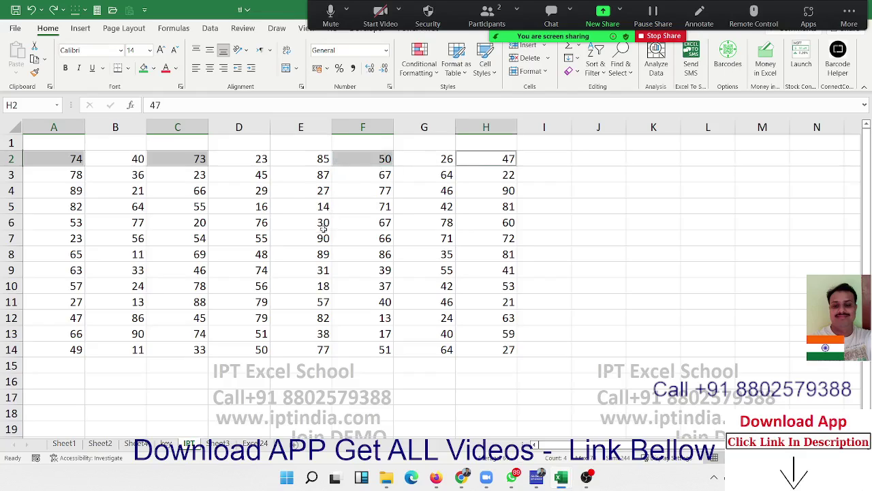
pyautogui.hotkey('ctrl', 'c')
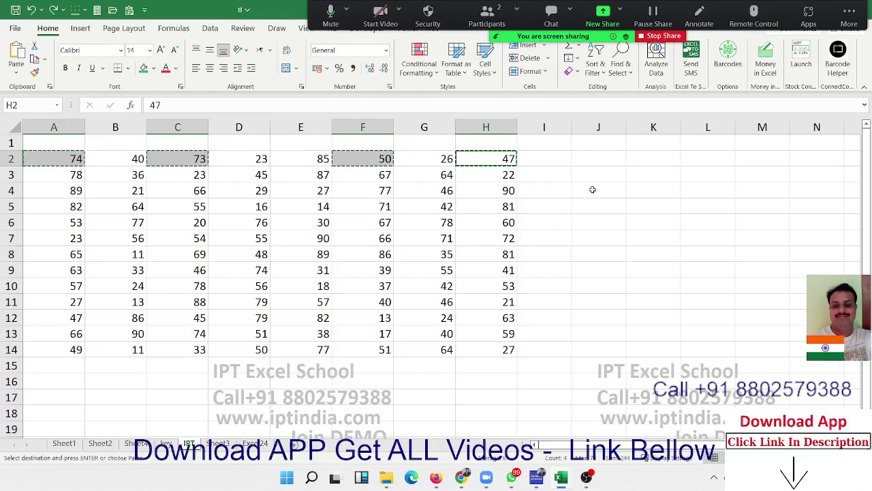
pyautogui.click(592, 189)
pyautogui.hotkey('ctrl', 'v')
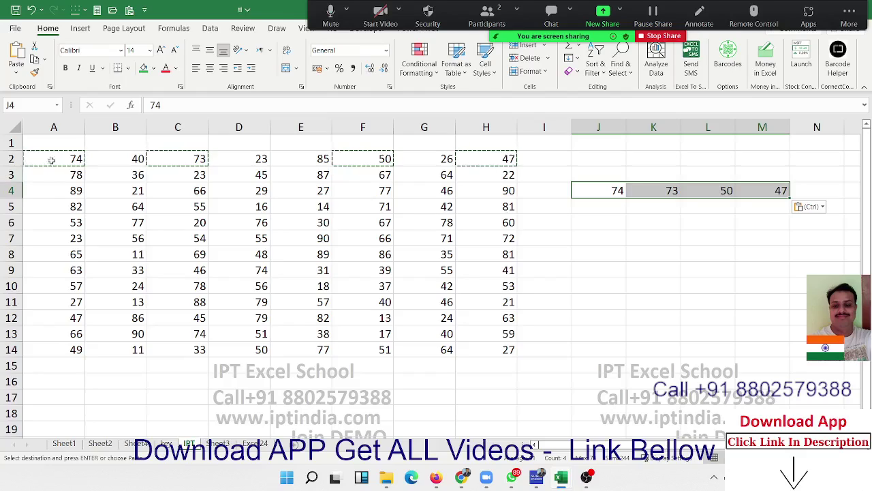
pyautogui.press('Escape')
# - Copy A2:A4, D2:D4 and G2:G4 together, paste them into J6:L8, then select J3:M9
pyautogui.click(320, 206)
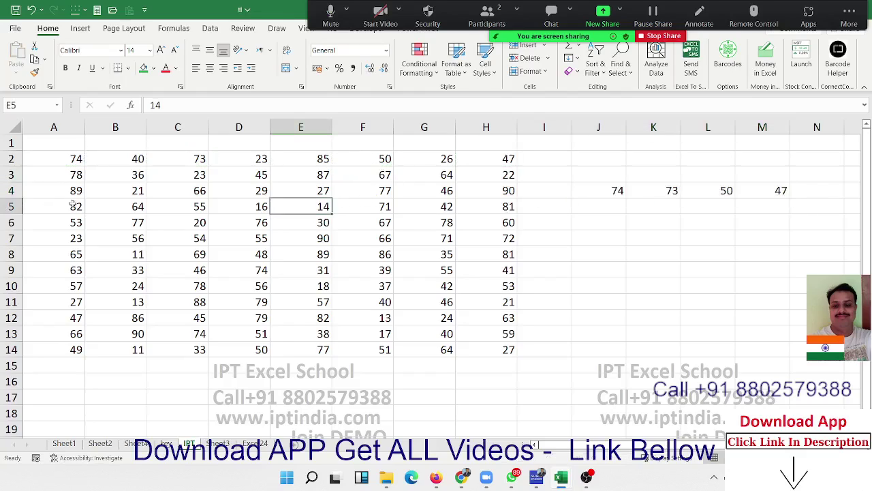
pyautogui.moveTo(53, 158); pyautogui.dragTo(54, 191)
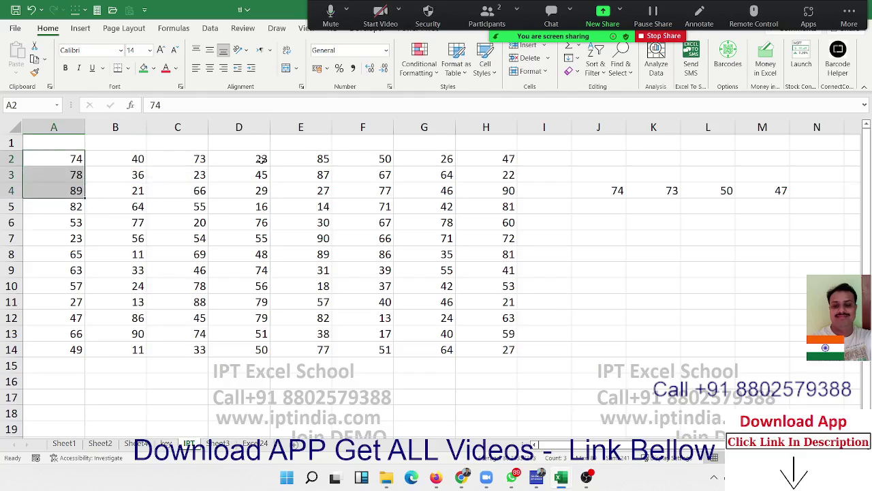
pyautogui.keyDown('ctrl'); pyautogui.moveTo(261, 159); pyautogui.dragTo(264, 191); pyautogui.keyUp('ctrl')
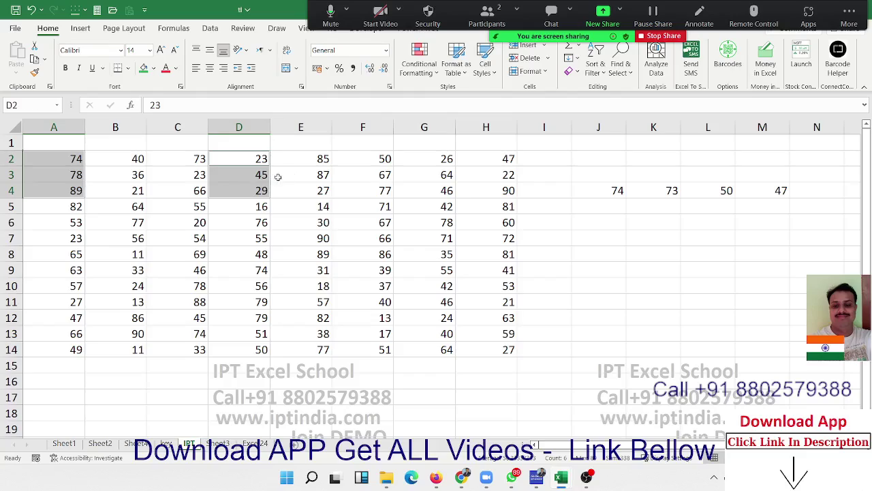
pyautogui.keyDown('ctrl'); pyautogui.click(434, 162); pyautogui.keyUp('ctrl')
pyautogui.keyDown('ctrl'); pyautogui.moveTo(434, 161); pyautogui.dragTo(425, 190); pyautogui.keyUp('ctrl')
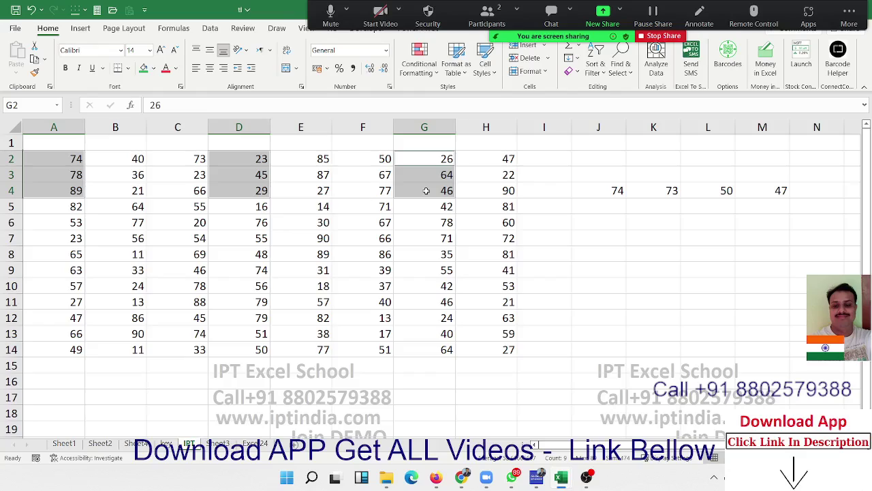
pyautogui.hotkey('ctrl', 'c')
pyautogui.click(588, 223)
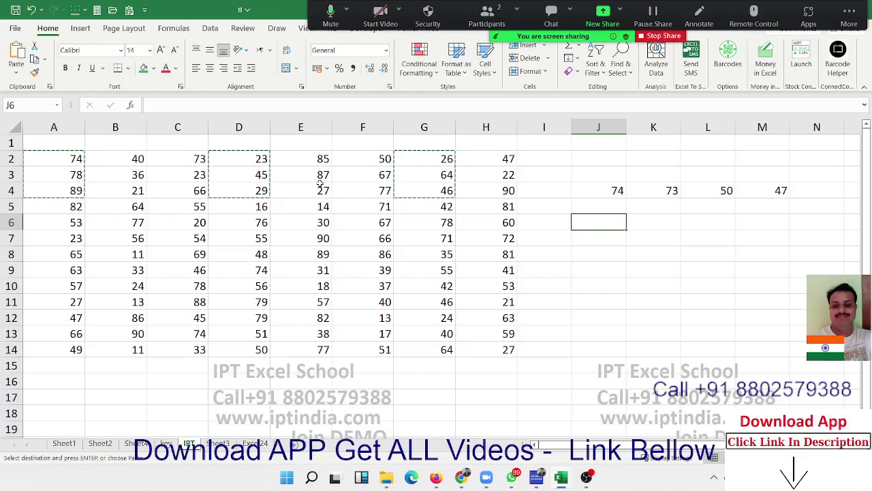
pyautogui.hotkey('ctrl', 'v')
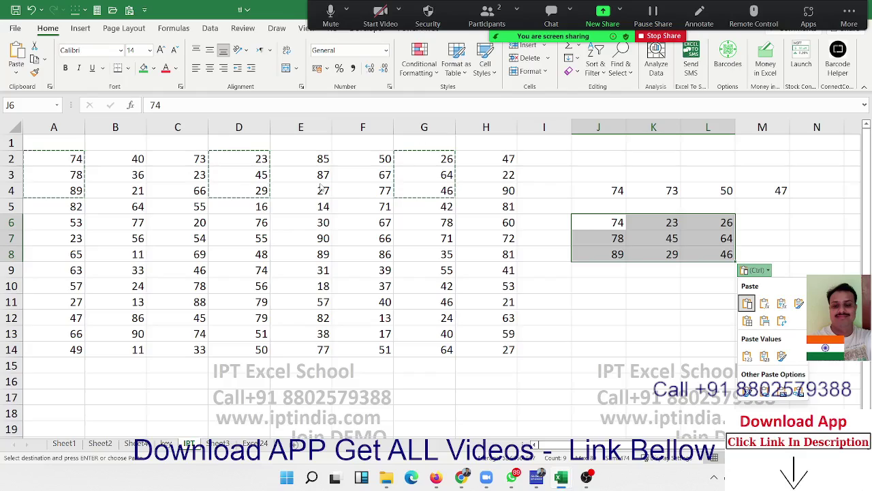
pyautogui.press('Escape')
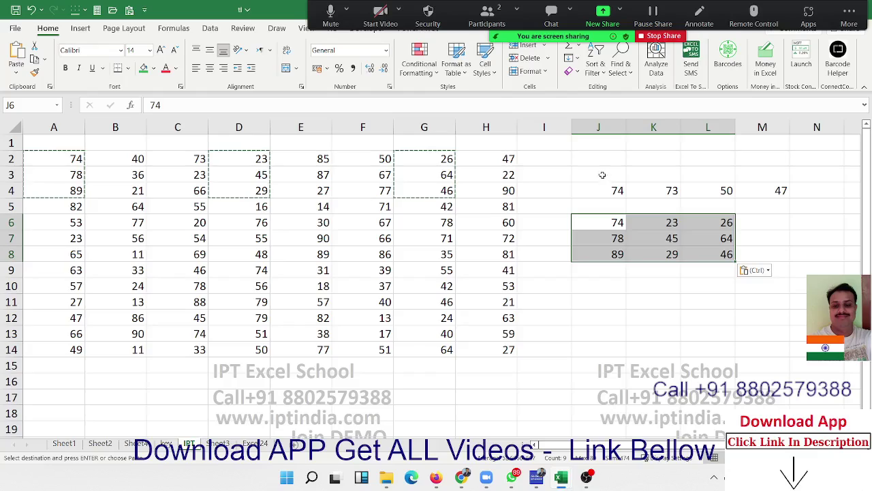
pyautogui.moveTo(599, 175)
pyautogui.mouseDown()
pyautogui.moveTo(778, 275)
pyautogui.moveTo(796, 275)
pyautogui.mouseUp()
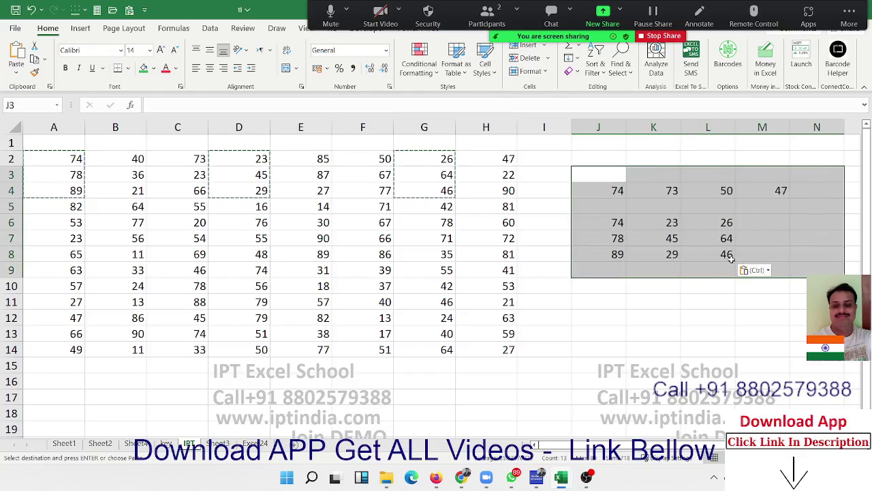
# - Clear the pasted values from J4:M4 and J6:L8, then select cell E2
pyautogui.hotkey('ctrl', 'z')
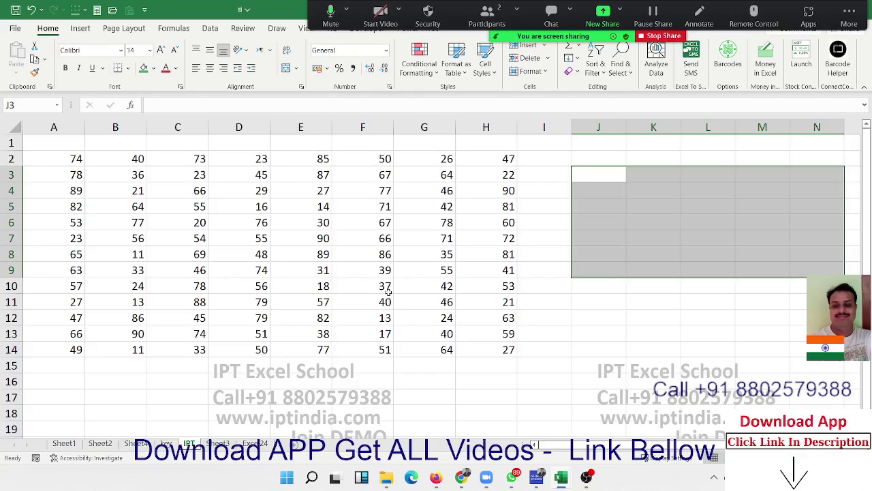
pyautogui.click(305, 162)
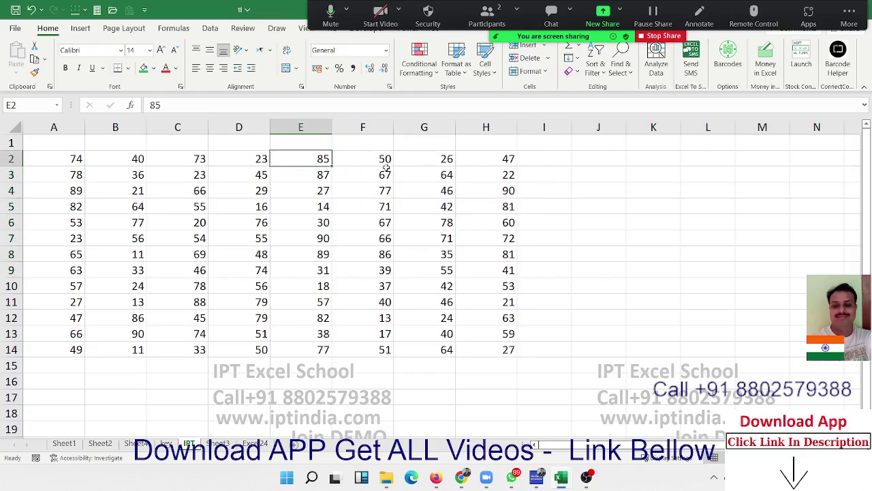